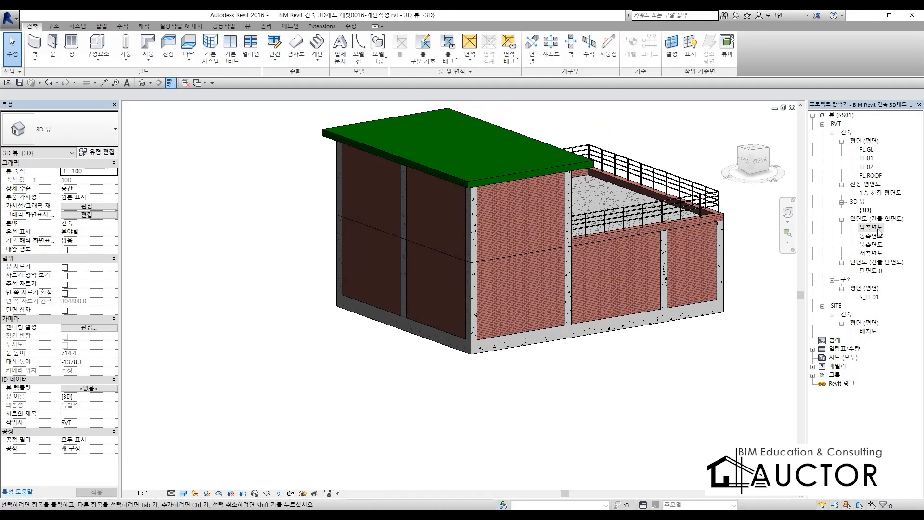
Open the south elevation view (남측면도) and frame the front facade with its CAD underlay
double_click(871, 227)
middle_click_drag(427, 319, 528, 399)
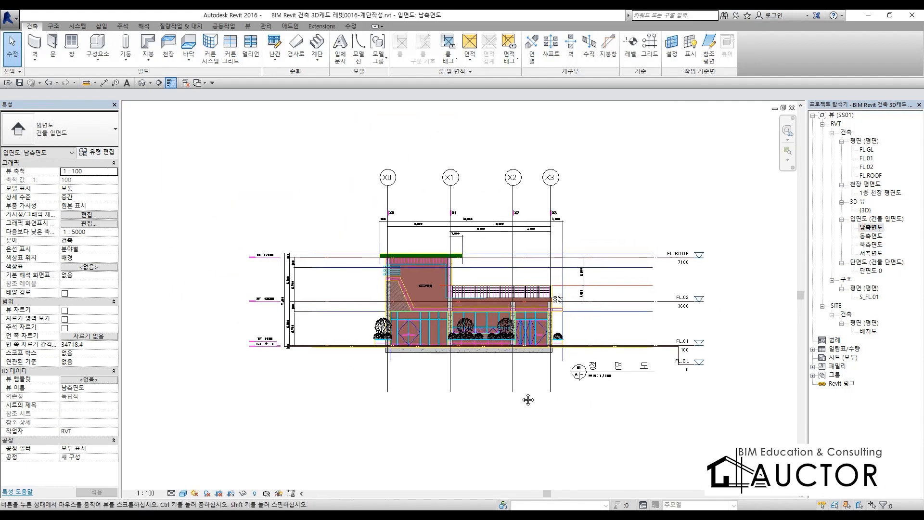
scroll(477, 309, "up", 5)
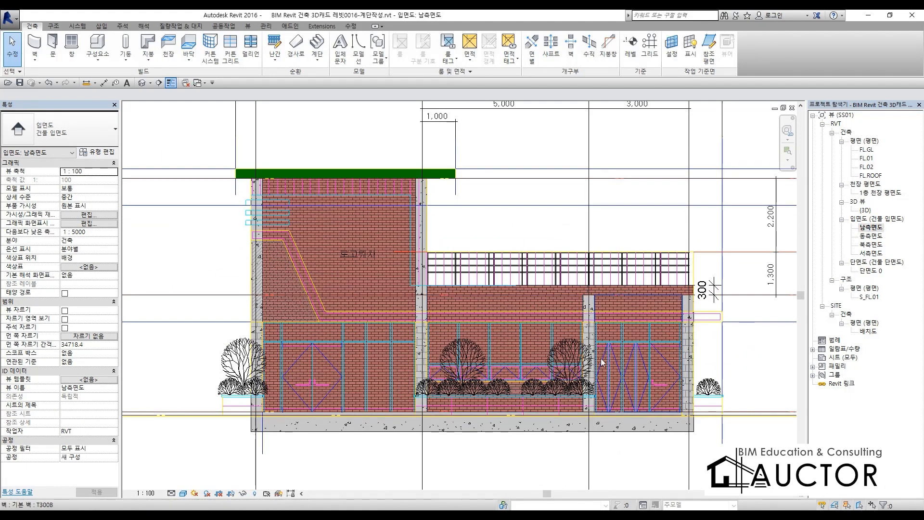
middle_click_drag(601, 363, 572, 367)
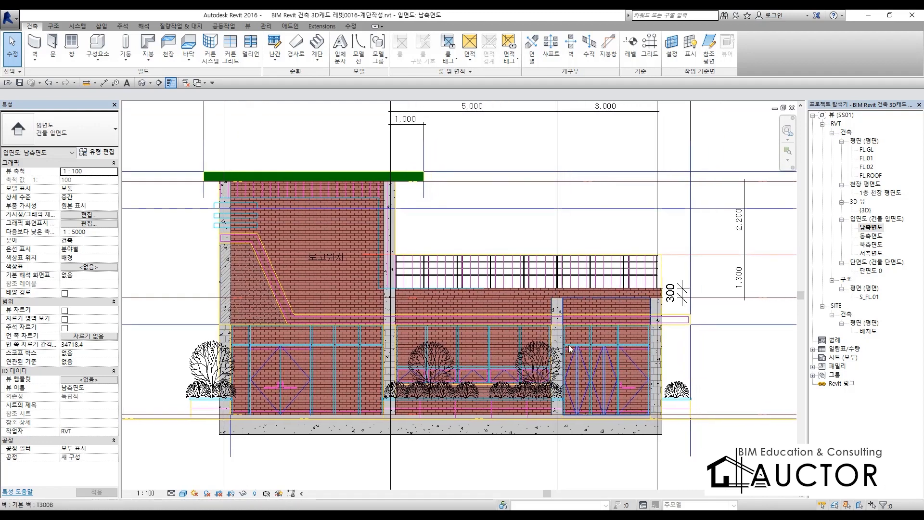
Trace the stepped, sloping facade band on the south elevation with the screen pen in red and in blue, then clear the marks
key("ctrl+2")
mouse_move(218, 237)
left_mouse_down()
mouse_move(257, 238)
mouse_move(293, 315)
mouse_move(685, 317)
left_mouse_up()
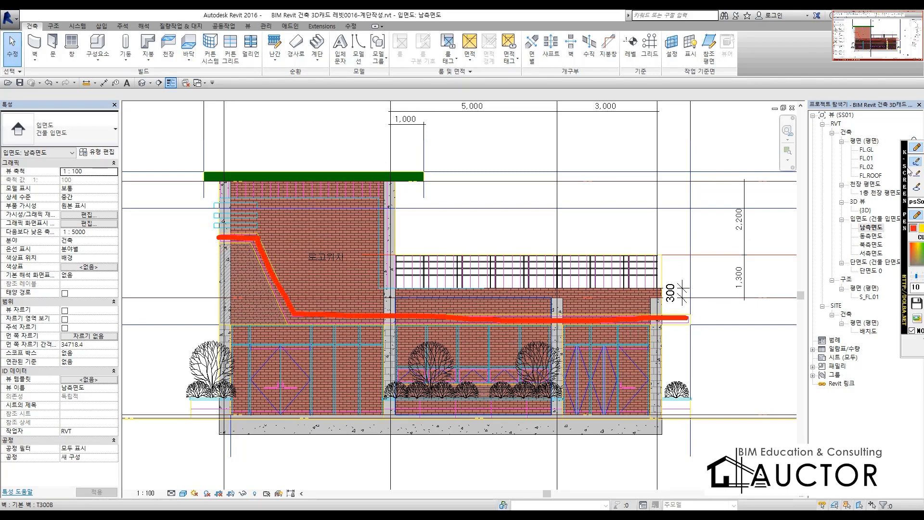
mouse_move(909, 172)
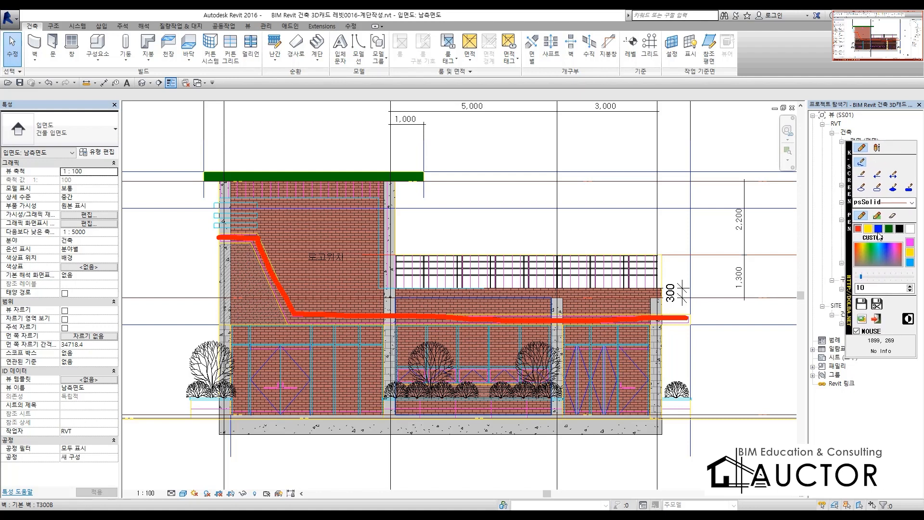
left_click(878, 229)
mouse_move(214, 237)
left_mouse_down()
mouse_move(236, 238)
mouse_move(301, 321)
mouse_move(693, 320)
left_mouse_up()
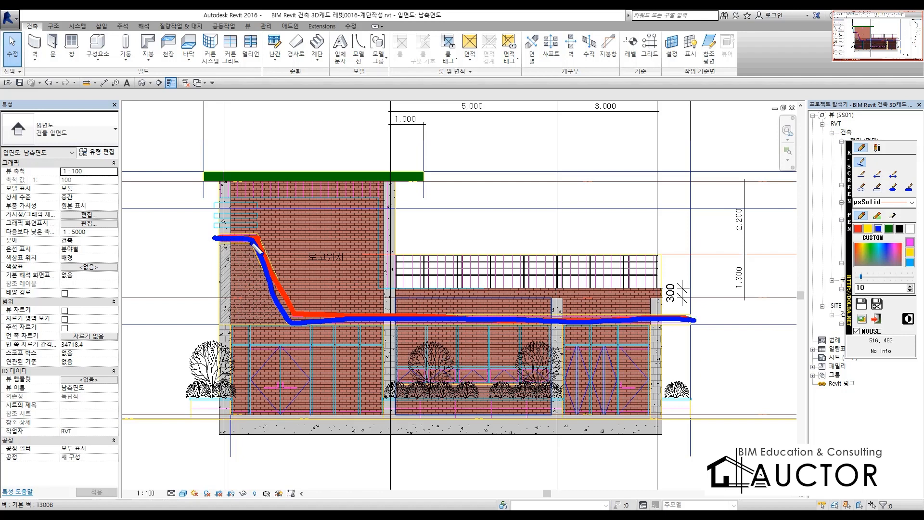
mouse_move(209, 235)
left_mouse_down()
mouse_move(237, 235)
mouse_move(287, 320)
mouse_move(692, 318)
left_mouse_up()
key("Escape")
Switch to the 3D view of the terrace corner and trace the band in blue around the two adjoining facades
key("ctrl+Tab")
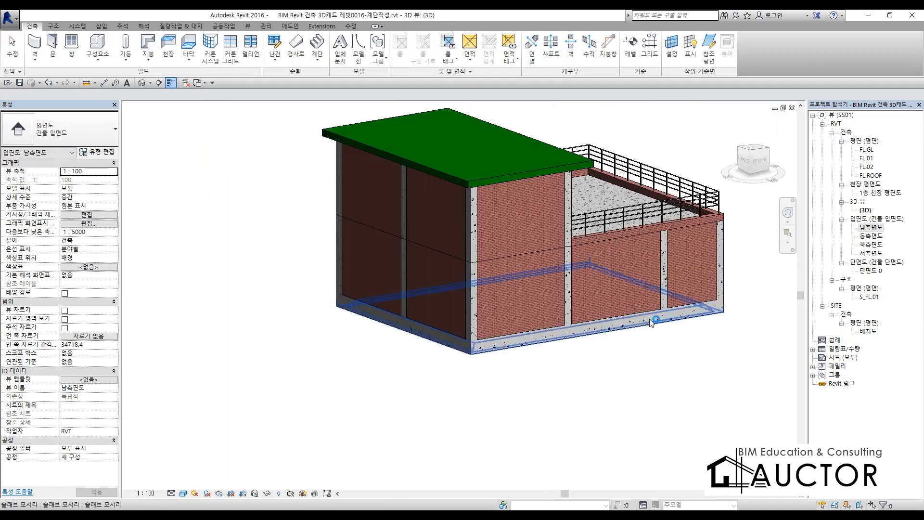
middle_click_drag(623, 314, 760, 269, "shift")
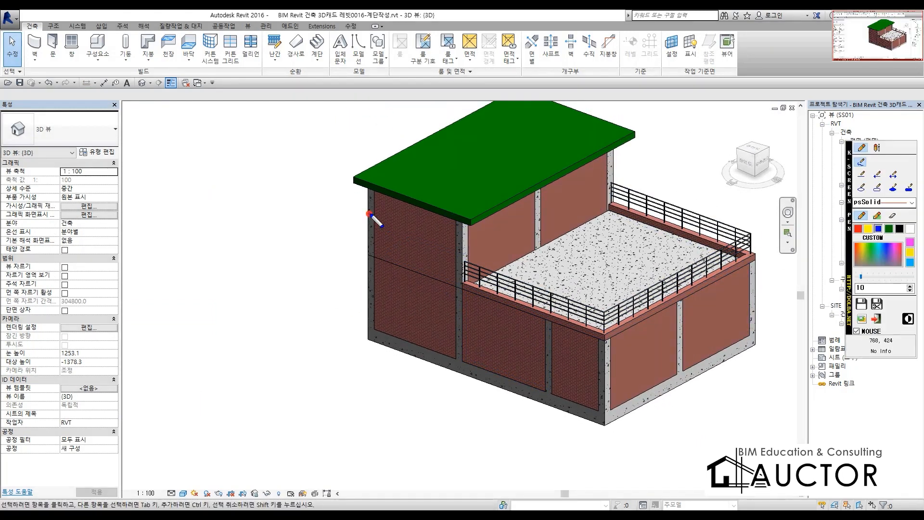
mouse_move(368, 212)
left_mouse_down()
mouse_move(430, 250)
mouse_move(457, 313)
mouse_move(609, 356)
mouse_move(750, 285)
left_mouse_up()
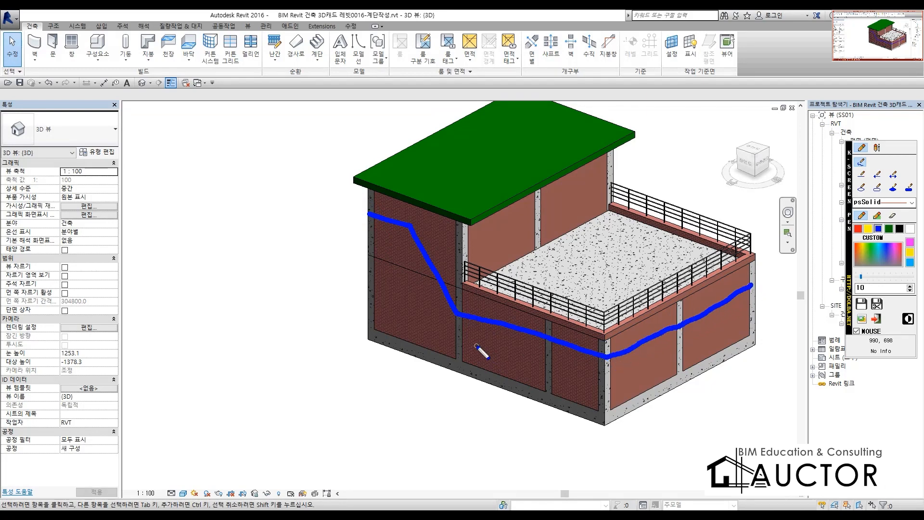
Handwrite a two-line blue note beside the 3D building and circle it
mouse_move(154, 248)
left_mouse_down()
mouse_move(180, 279)
mouse_move(207, 258)
mouse_move(251, 277)
left_mouse_up()
mouse_move(263, 244)
left_mouse_down()
mouse_move(287, 265)
mouse_move(330, 254)
mouse_move(356, 260)
left_mouse_up()
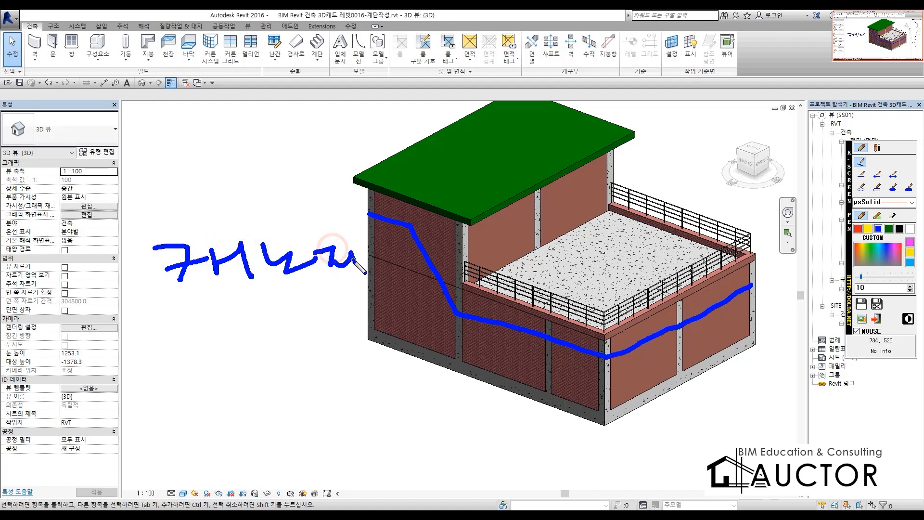
left_click_drag(158, 324, 197, 316)
mouse_move(179, 327)
left_mouse_down()
mouse_move(202, 321)
mouse_move(230, 337)
left_mouse_up()
mouse_move(230, 321)
left_mouse_down()
mouse_move(297, 336)
mouse_move(335, 315)
mouse_move(361, 336)
mouse_move(334, 309)
mouse_move(312, 332)
left_mouse_up()
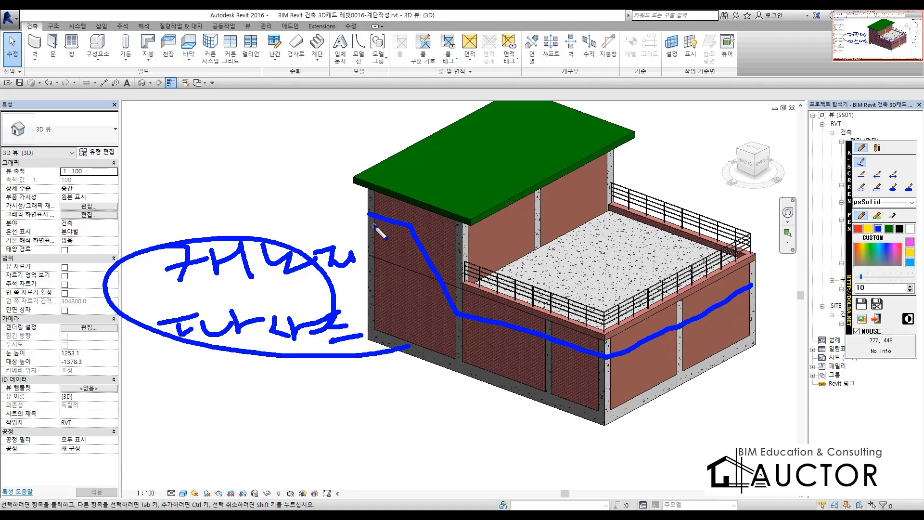
Sketch the band's projecting depth along the sloped and horizontal parts of the facade, then clear all pen marks
mouse_move(371, 216)
left_mouse_down()
mouse_move(330, 230)
mouse_move(395, 249)
mouse_move(441, 335)
mouse_move(425, 332)
left_mouse_up()
left_click_drag(419, 229, 388, 271)
left_click_drag(427, 328, 588, 383)
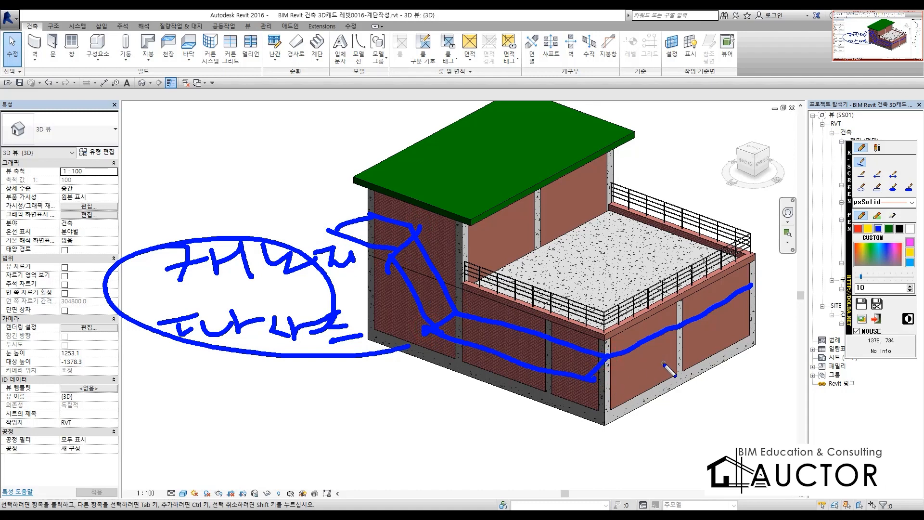
key("Escape")
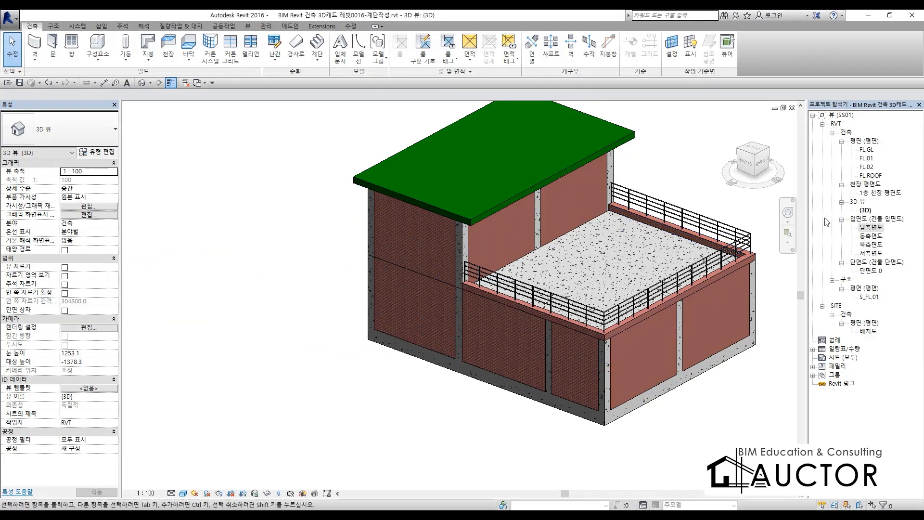
Return to the south elevation, handwrite a circled blue note about in-place editing (내부 편집) above the terrace, and clear it
double_click(868, 230)
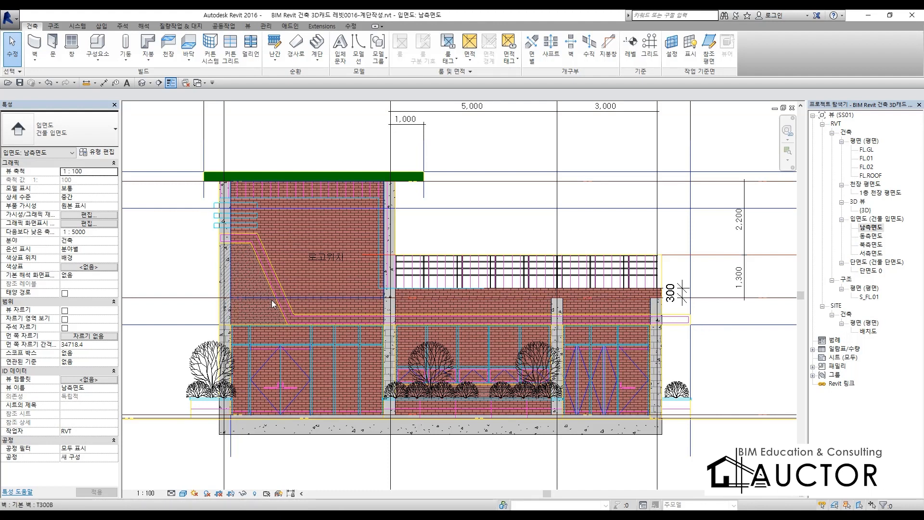
scroll(258, 276, "up", 1)
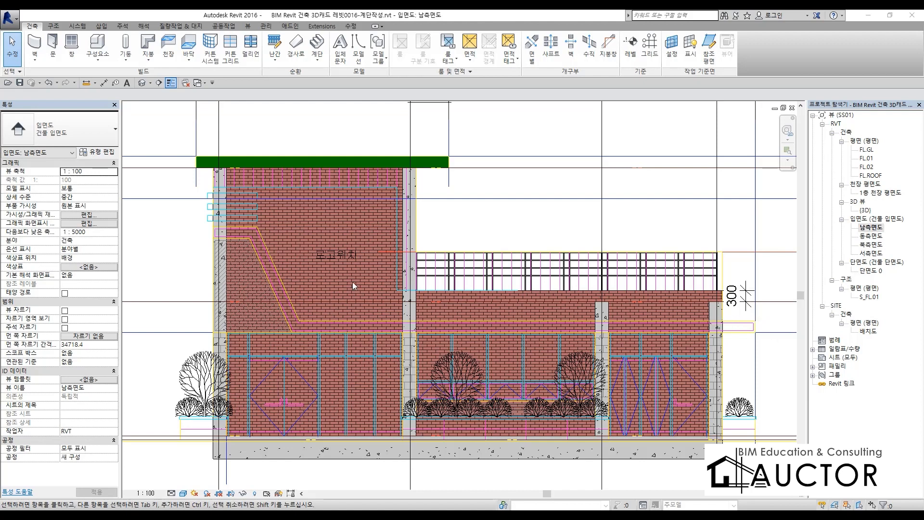
key("ctrl+2")
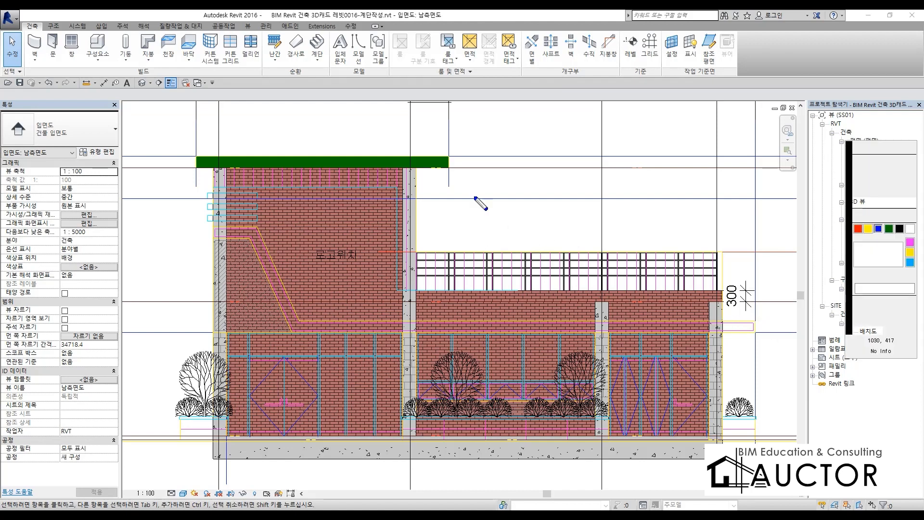
mouse_move(346, 141)
left_mouse_down()
mouse_move(401, 172)
mouse_move(424, 155)
left_mouse_up()
left_click_drag(424, 153, 438, 189)
left_click_drag(464, 135, 506, 163)
mouse_move(506, 139)
left_mouse_down()
mouse_move(499, 162)
mouse_move(463, 166)
left_mouse_up()
left_click_drag(447, 184, 501, 183)
left_click_drag(498, 189, 493, 220)
left_click_drag(528, 160, 559, 159)
mouse_move(547, 166)
left_mouse_down()
mouse_move(548, 195)
mouse_move(567, 190)
left_mouse_up()
mouse_move(544, 198)
left_mouse_down()
mouse_move(596, 190)
mouse_move(588, 172)
left_mouse_up()
mouse_move(576, 181)
left_mouse_down()
mouse_move(593, 180)
mouse_move(603, 193)
left_mouse_up()
left_click_drag(593, 201, 629, 206)
left_click_drag(620, 172, 642, 206)
left_click_drag(664, 168, 671, 211)
left_click_drag(645, 214, 688, 238)
left_click_drag(679, 205, 683, 243)
mouse_move(703, 176)
left_mouse_down()
mouse_move(703, 216)
mouse_move(731, 226)
left_mouse_up()
mouse_move(738, 195)
left_mouse_down()
mouse_move(760, 221)
mouse_move(770, 200)
left_mouse_up()
mouse_move(770, 191)
left_mouse_down()
mouse_move(775, 221)
mouse_move(794, 248)
mouse_move(418, 204)
mouse_move(674, 214)
left_mouse_up()
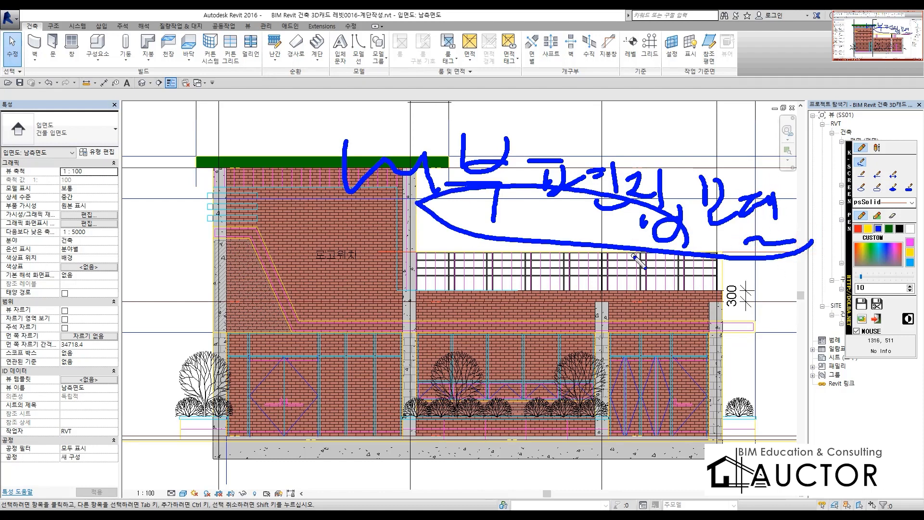
key("Escape")
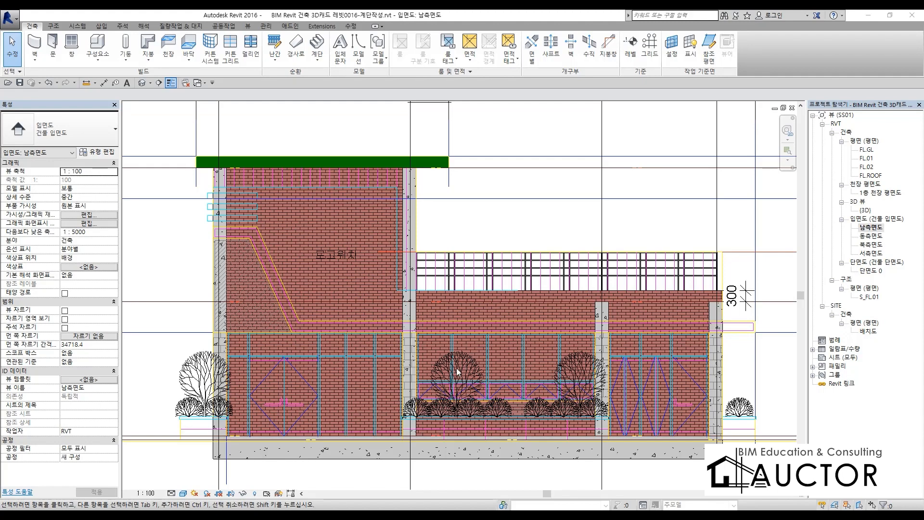
Handwrite 내부 편집 in blue across the upper part of the south elevation, followed by an arrow
middle_click_drag(503, 386, 479, 345)
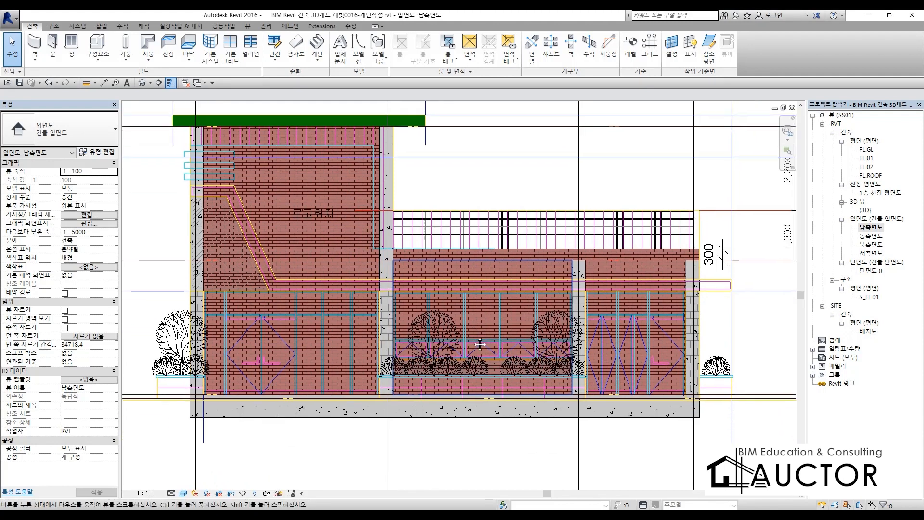
scroll(472, 342, "down", 4)
scroll(472, 341, "up", 3)
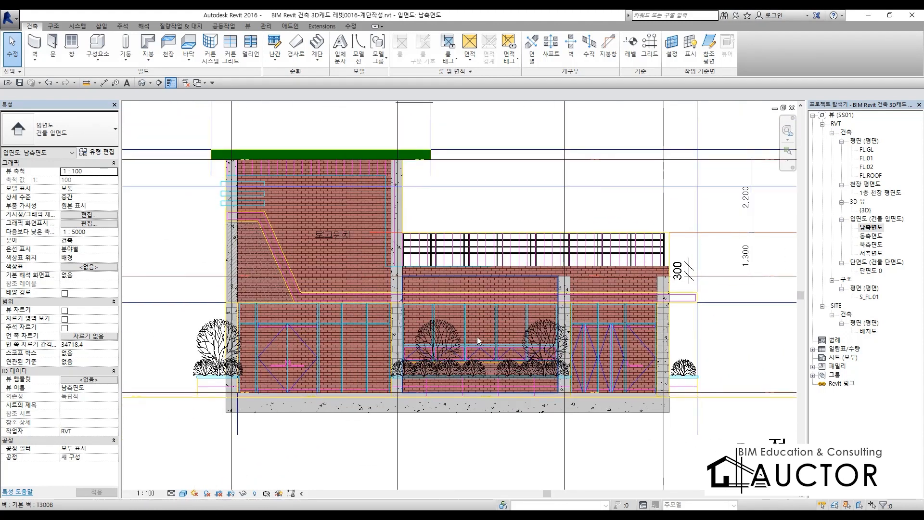
key("ctrl+F2")
mouse_move(214, 130)
left_mouse_down()
mouse_move(256, 138)
mouse_move(272, 205)
left_mouse_up()
mouse_move(267, 175)
left_mouse_down()
mouse_move(320, 144)
mouse_move(316, 211)
left_mouse_up()
left_click_drag(361, 133, 362, 135)
left_click_drag(333, 183, 412, 181)
left_click_drag(393, 184, 393, 212)
left_click_drag(410, 151, 445, 150)
left_click_drag(419, 158, 421, 185)
mouse_move(436, 167)
left_mouse_down()
mouse_move(440, 207)
mouse_move(439, 185)
mouse_move(465, 179)
left_mouse_up()
left_click_drag(454, 189, 466, 189)
mouse_move(474, 173)
left_mouse_down()
mouse_move(477, 197)
mouse_move(499, 204)
left_mouse_up()
left_click_drag(481, 169, 486, 197)
mouse_move(495, 183)
left_mouse_down()
mouse_move(509, 198)
mouse_move(577, 215)
left_mouse_up()
left_click_drag(534, 217, 532, 219)
mouse_move(558, 191)
left_mouse_down()
mouse_move(649, 192)
mouse_move(623, 209)
left_mouse_up()
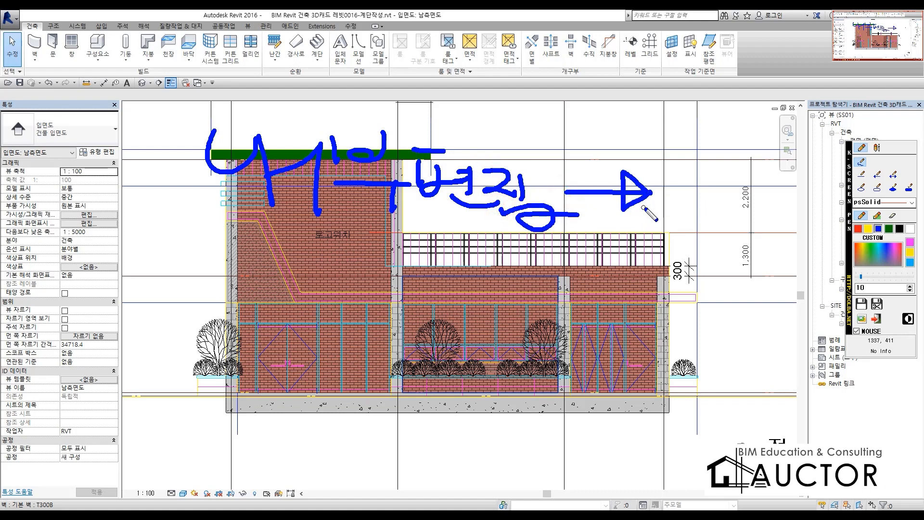
Handwrite 돌출 (extrusion) at the tip of the arrow
left_click_drag(668, 156, 721, 155)
mouse_move(685, 158)
left_mouse_down()
mouse_move(717, 173)
mouse_move(709, 184)
left_mouse_up()
left_click_drag(686, 187, 738, 190)
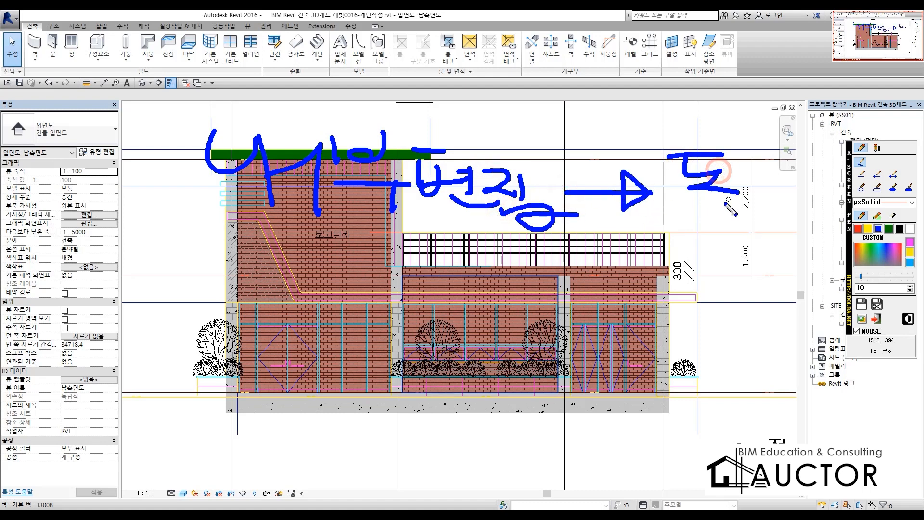
left_click_drag(753, 136, 766, 155)
left_click_drag(761, 163, 801, 176)
left_click_drag(765, 182, 789, 195)
left_click_drag(733, 197, 770, 220)
left_click_drag(765, 207, 820, 223)
Handwrite 스윕 (sweep) below 돌출 and draw a second arrow branching down to it
mouse_move(728, 263)
left_mouse_down()
mouse_move(689, 321)
mouse_move(753, 327)
left_mouse_up()
left_click_drag(666, 329, 744, 332)
left_click_drag(751, 286, 748, 289)
left_click_drag(743, 312, 762, 321)
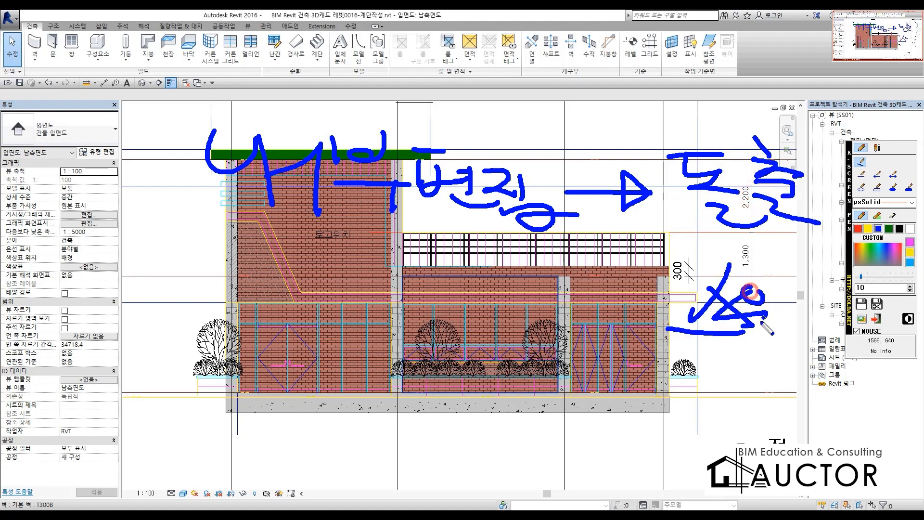
left_click_drag(783, 275, 790, 341)
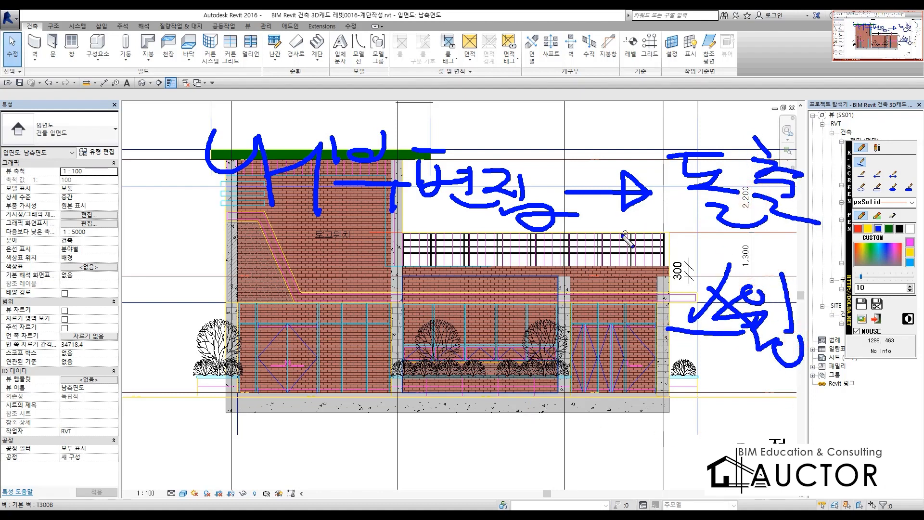
mouse_move(603, 195)
left_mouse_down()
mouse_move(595, 284)
mouse_move(662, 283)
left_mouse_up()
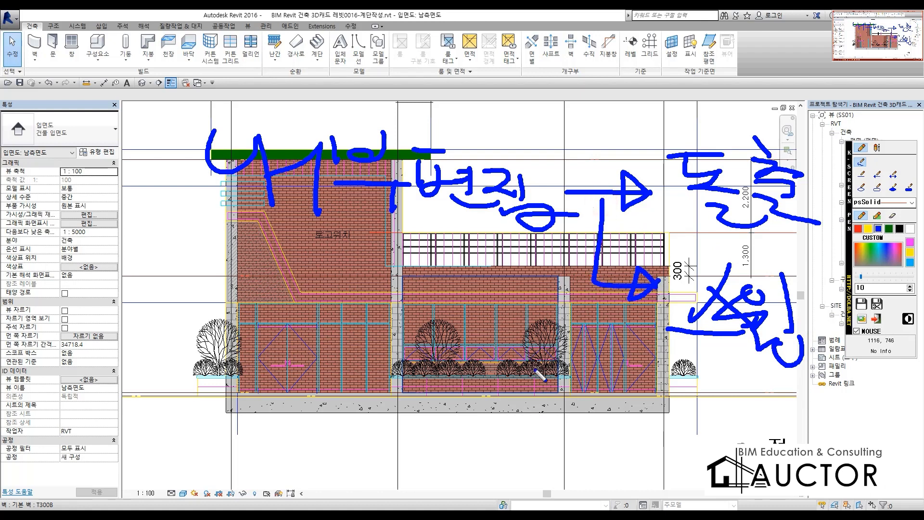
Replace the blue notes with the underlined word "extrude" handwritten in red above the terrace railing, then clear it
left_click(857, 229)
right_click(453, 245)
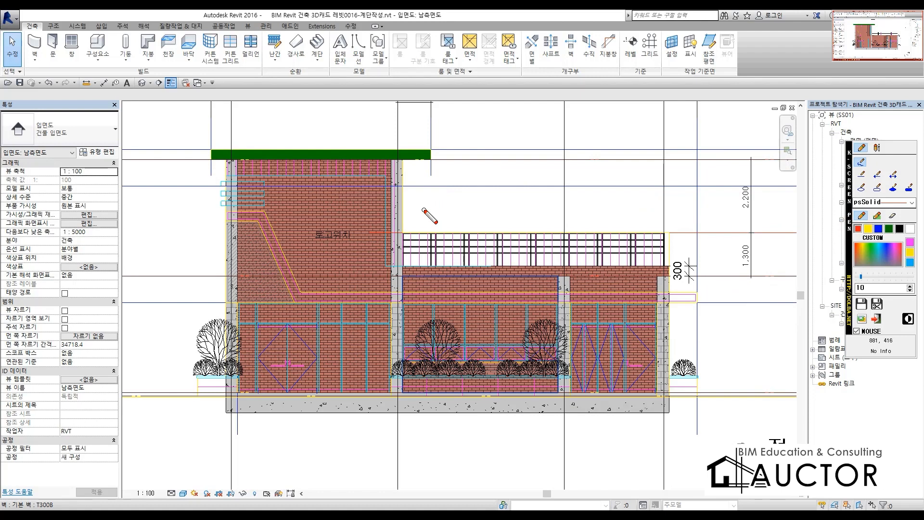
left_click_drag(401, 172, 452, 202)
left_click(491, 177)
left_click_drag(485, 167, 445, 196)
mouse_move(453, 169)
left_mouse_down()
mouse_move(470, 187)
mouse_move(520, 190)
left_mouse_up()
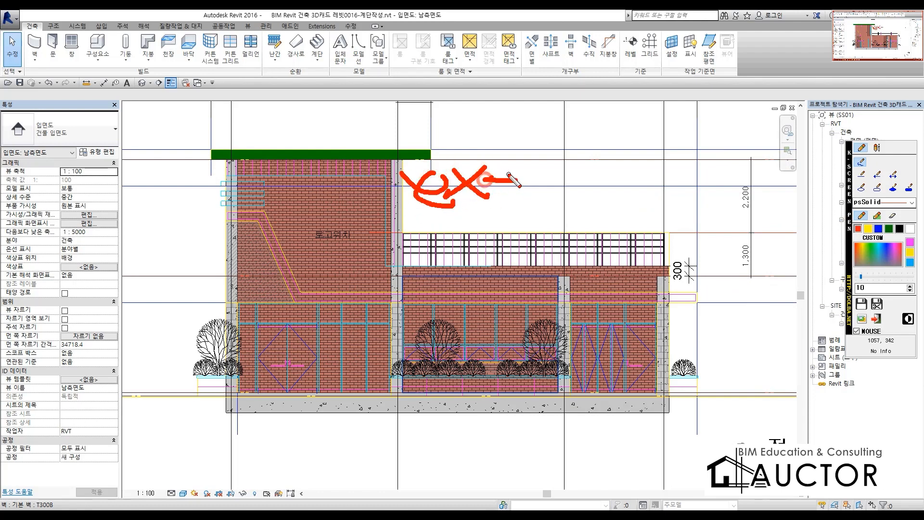
mouse_move(504, 155)
left_mouse_down()
mouse_move(506, 198)
mouse_move(535, 167)
mouse_move(558, 186)
mouse_move(602, 198)
mouse_move(607, 153)
left_mouse_up()
left_click(553, 169)
mouse_move(610, 190)
left_mouse_down()
mouse_move(646, 198)
mouse_move(388, 234)
left_mouse_up()
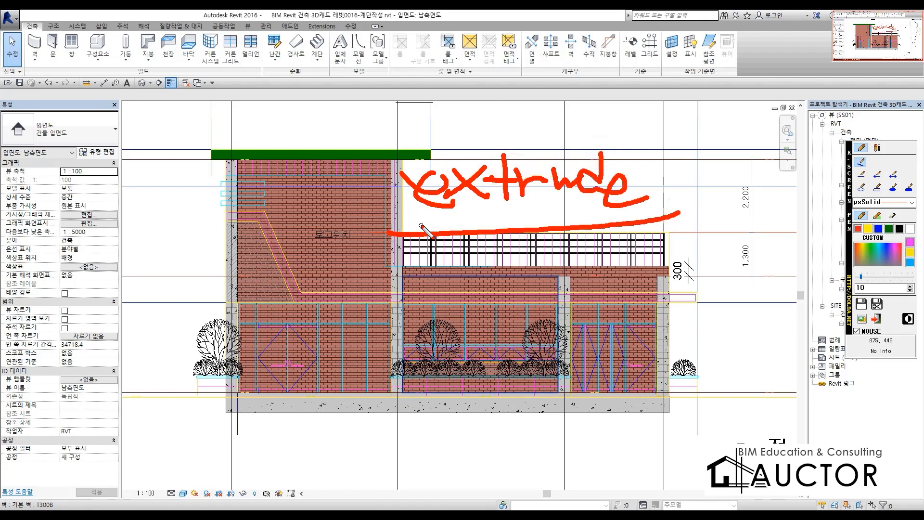
right_click(531, 203)
Sketch a red diamond profile carried along a curved path to a second end face, circle it, and clear the sketch
mouse_move(431, 175)
left_mouse_down()
mouse_move(439, 186)
mouse_move(437, 323)
mouse_move(440, 186)
mouse_move(432, 176)
left_mouse_up()
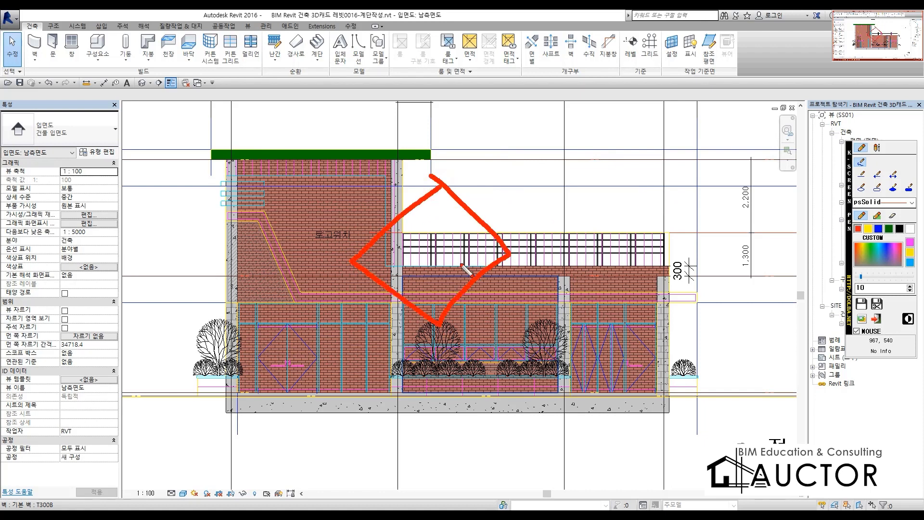
mouse_move(441, 258)
left_mouse_down()
mouse_move(539, 72)
mouse_move(693, 105)
mouse_move(754, 137)
left_mouse_up()
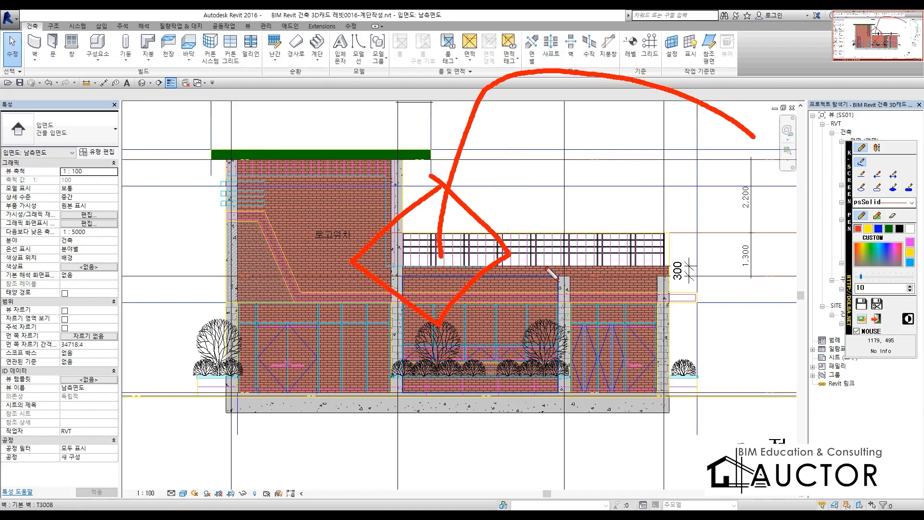
mouse_move(509, 255)
left_mouse_down()
mouse_move(512, 225)
mouse_move(587, 139)
mouse_move(727, 185)
left_mouse_up()
mouse_move(764, 157)
left_mouse_down()
mouse_move(741, 204)
mouse_move(658, 182)
mouse_move(769, 136)
left_mouse_up()
mouse_move(658, 181)
left_mouse_down()
mouse_move(452, 277)
mouse_move(443, 305)
left_mouse_up()
left_click_drag(719, 94, 359, 284)
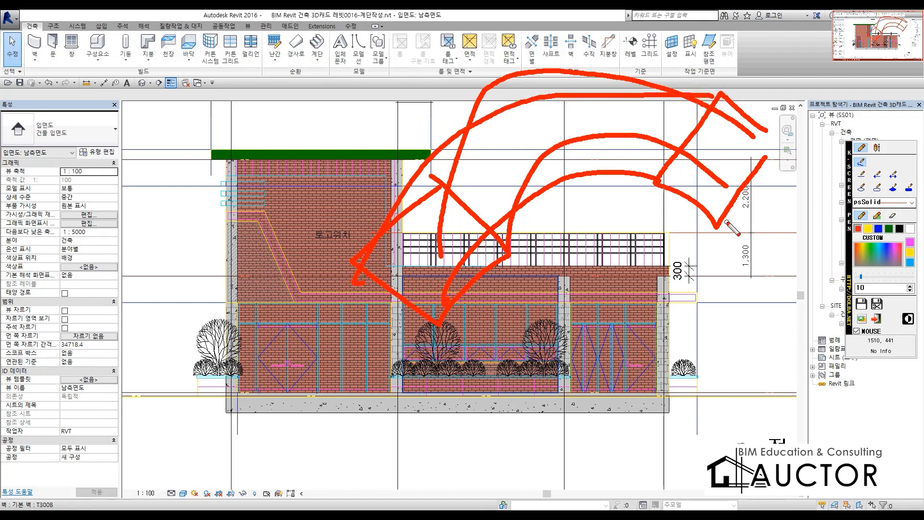
left_click_drag(727, 221, 520, 274)
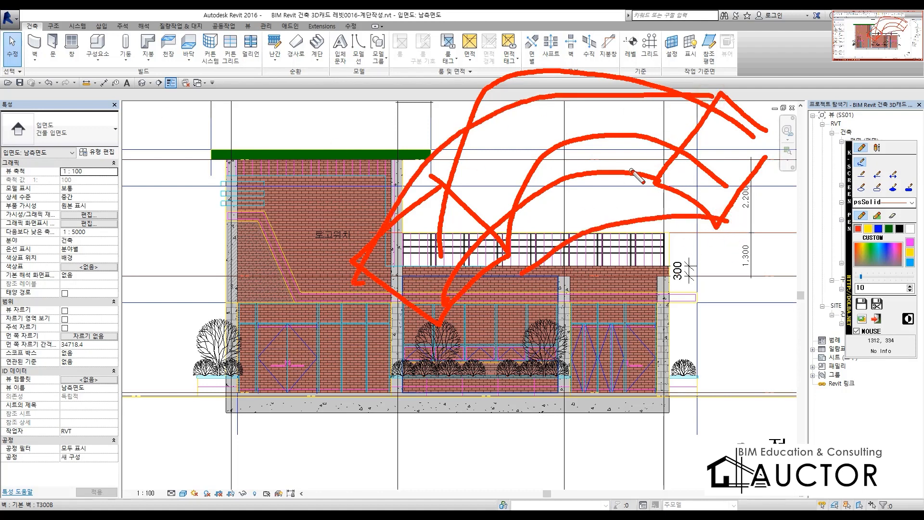
mouse_move(641, 295)
left_mouse_down()
mouse_move(486, 149)
mouse_move(584, 297)
left_mouse_up()
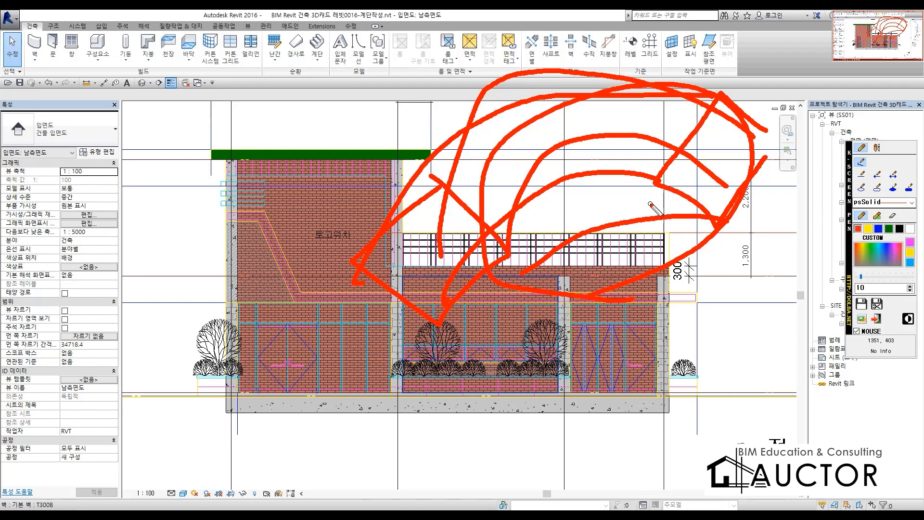
right_click(536, 204)
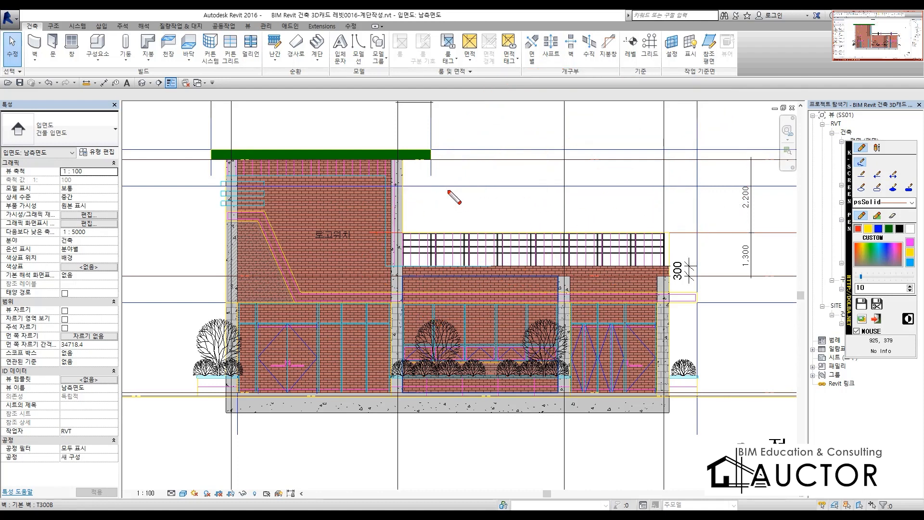
Draw a red ellipse over the lower facade and label it 프로파일 (profile) by hand with a leader line
mouse_move(501, 278)
left_mouse_down()
mouse_move(404, 275)
mouse_move(392, 368)
mouse_move(562, 321)
mouse_move(475, 274)
left_mouse_up()
left_click_drag(324, 320, 236, 326)
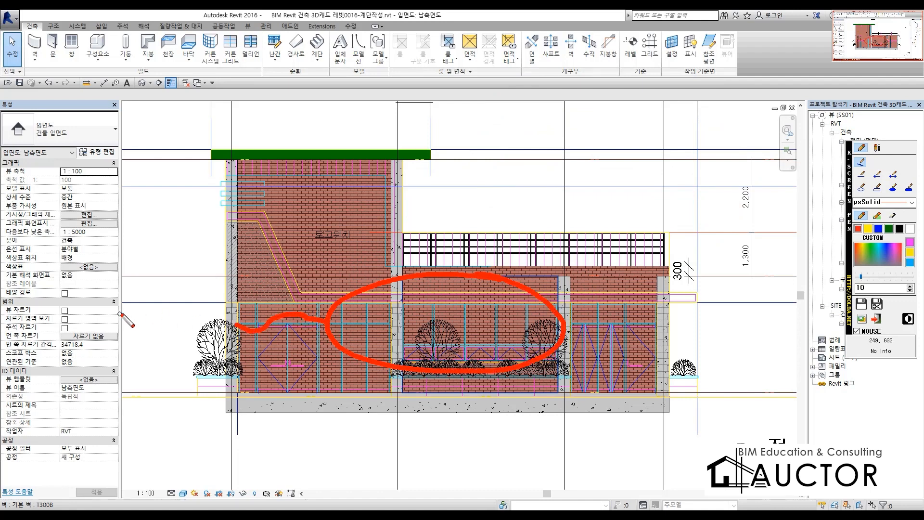
mouse_move(102, 295)
left_mouse_down()
mouse_move(144, 293)
mouse_move(145, 314)
mouse_move(166, 329)
left_mouse_up()
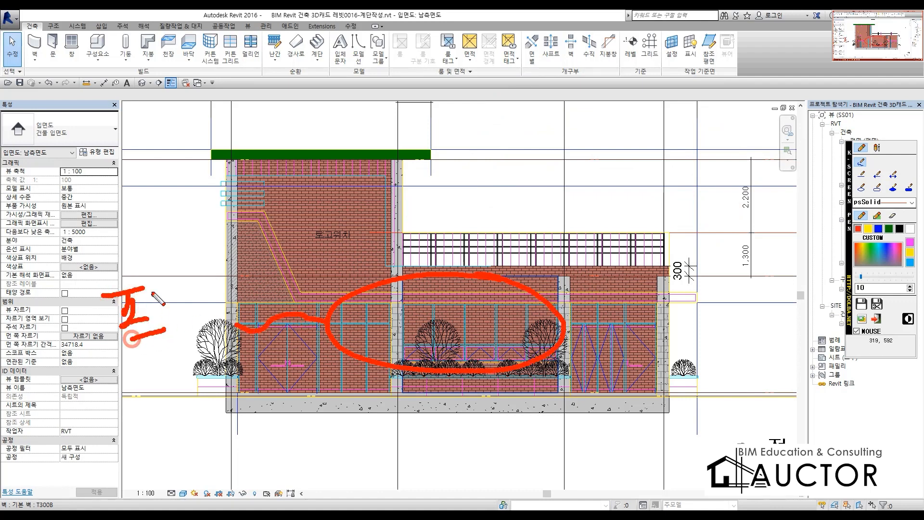
mouse_move(159, 283)
left_mouse_down()
mouse_move(171, 313)
mouse_move(196, 318)
mouse_move(224, 293)
left_mouse_up()
mouse_move(211, 297)
left_mouse_down()
mouse_move(207, 310)
mouse_move(237, 308)
left_mouse_up()
mouse_move(241, 276)
left_mouse_down()
mouse_move(250, 296)
mouse_move(269, 289)
left_mouse_up()
left_click_drag(273, 269, 287, 283)
left_click_drag(278, 286, 310, 288)
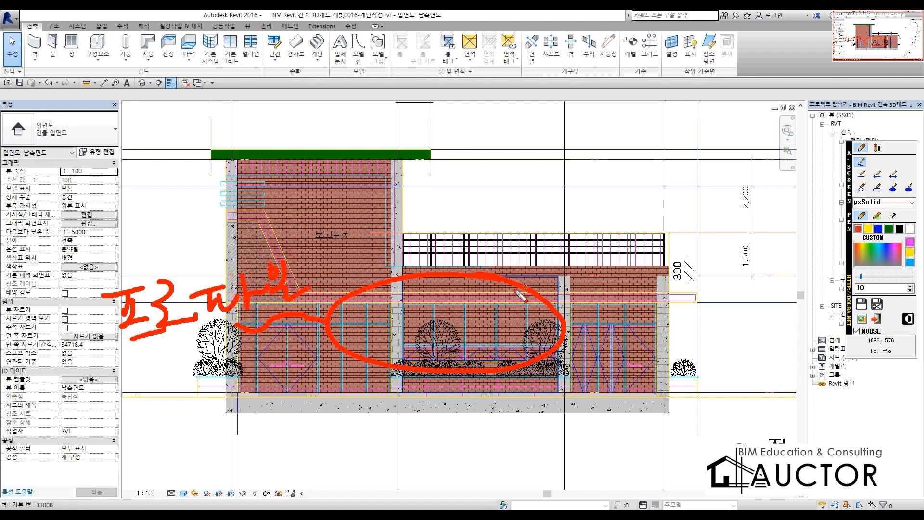
Draw a red arrow rising from the middle of the ellipse and handwrite 높이 (height) beside its tip
mouse_move(450, 328)
left_mouse_down()
mouse_move(447, 141)
mouse_move(480, 173)
mouse_move(443, 140)
left_mouse_up()
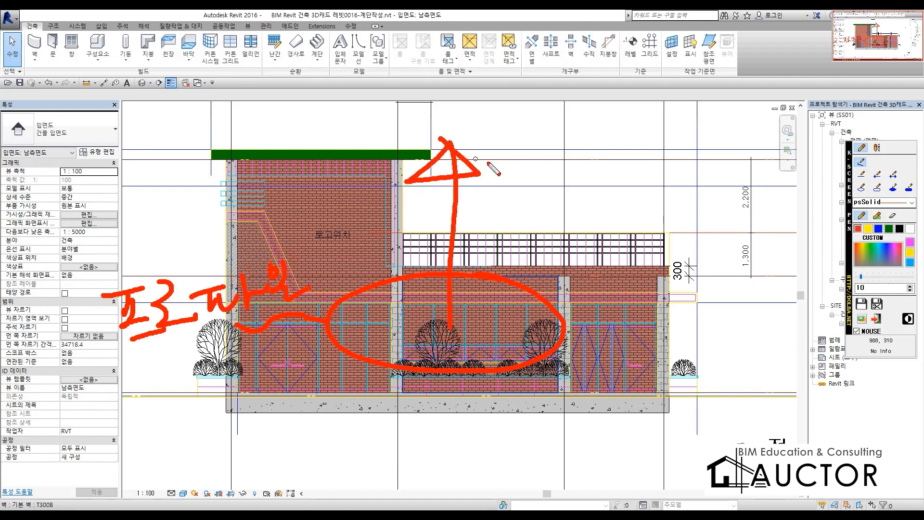
mouse_move(526, 143)
left_mouse_down()
mouse_move(547, 160)
mouse_move(542, 179)
mouse_move(567, 185)
mouse_move(563, 198)
mouse_move(583, 179)
mouse_move(595, 199)
mouse_move(539, 222)
left_mouse_up()
mouse_move(558, 194)
left_mouse_down()
mouse_move(561, 214)
mouse_move(588, 203)
left_mouse_up()
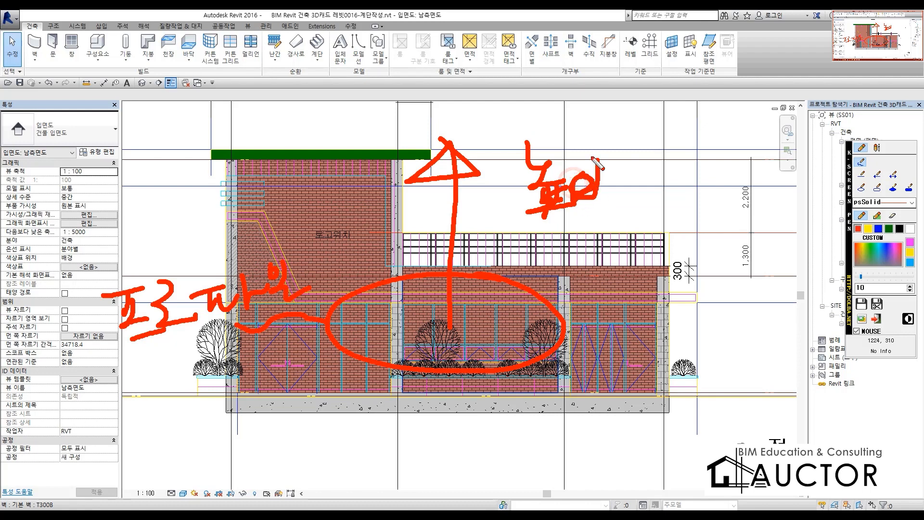
left_click_drag(592, 155, 605, 249)
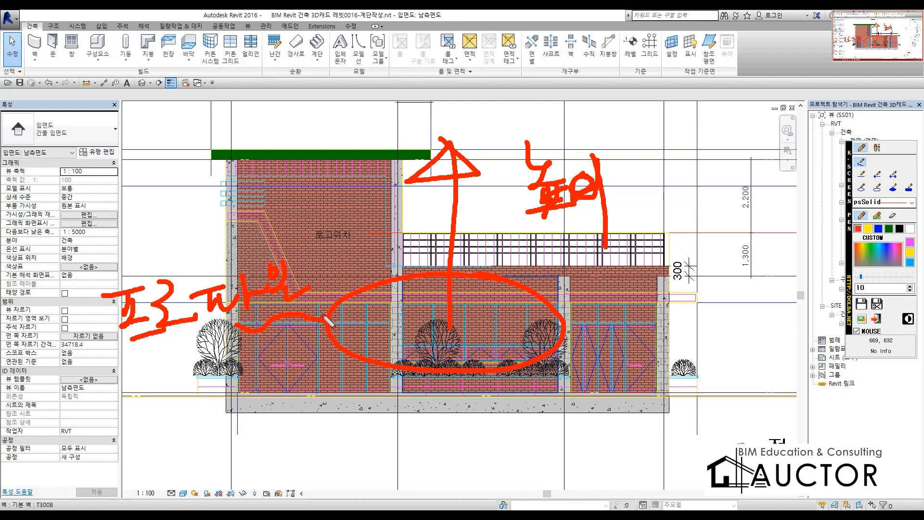
Complete the extrusion sketch with two vertical sides and an upper ellipse, and clear all the red annotations
mouse_move(323, 317)
left_mouse_down()
mouse_move(332, 134)
mouse_move(355, 154)
mouse_move(534, 166)
mouse_move(487, 106)
mouse_move(335, 131)
left_mouse_up()
left_click_drag(576, 138, 575, 332)
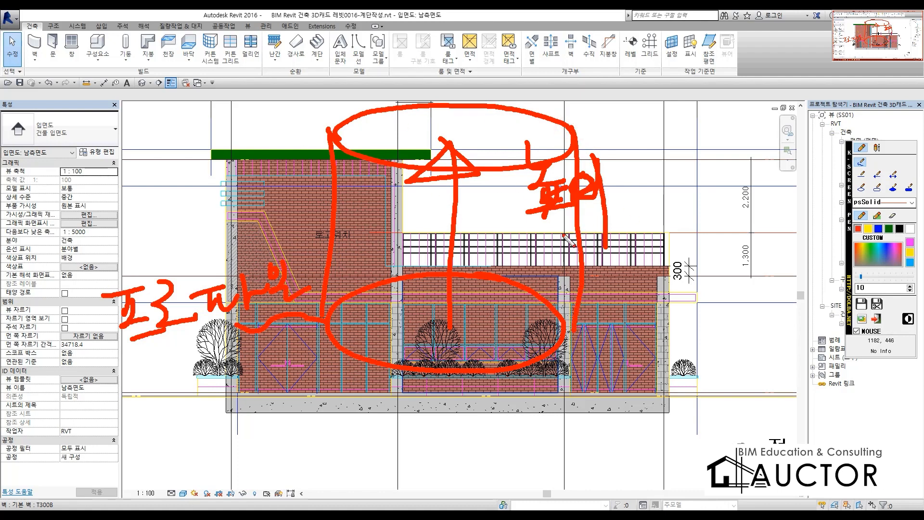
key("Escape")
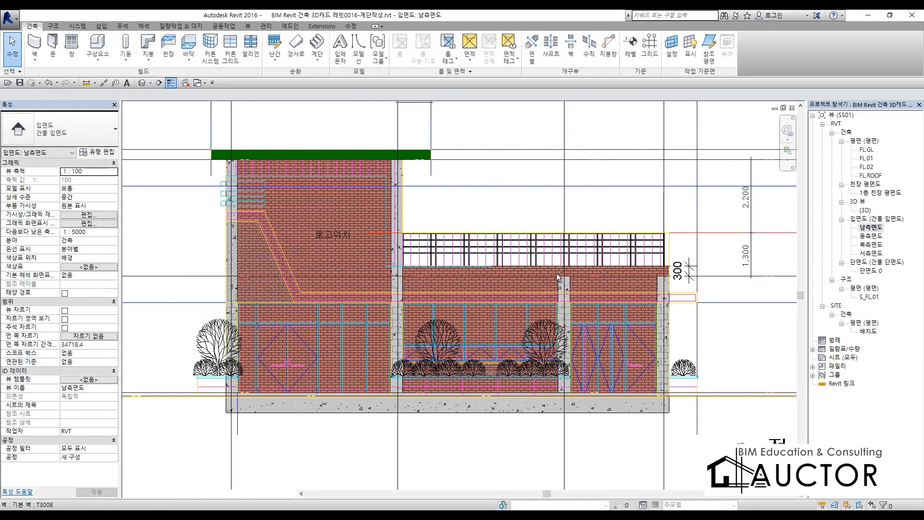
Open the FL.01 floor plan and check the view line of the elevation marker on the building's east side
double_click(866, 158)
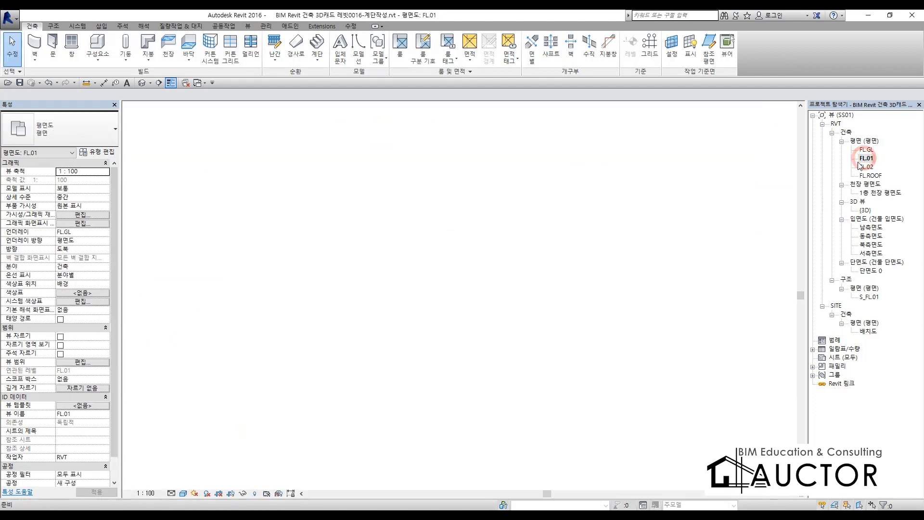
scroll(373, 216, "up", 2)
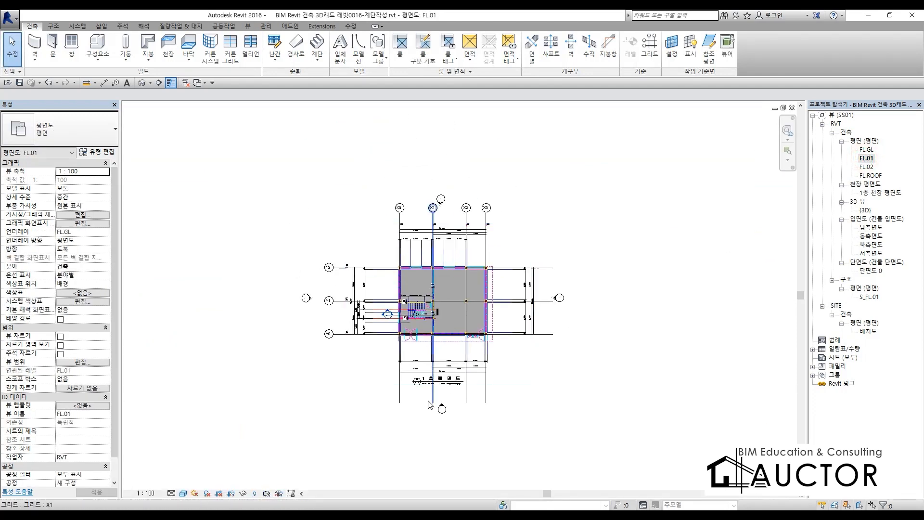
left_click(445, 396)
middle_click_drag(561, 374, 569, 470)
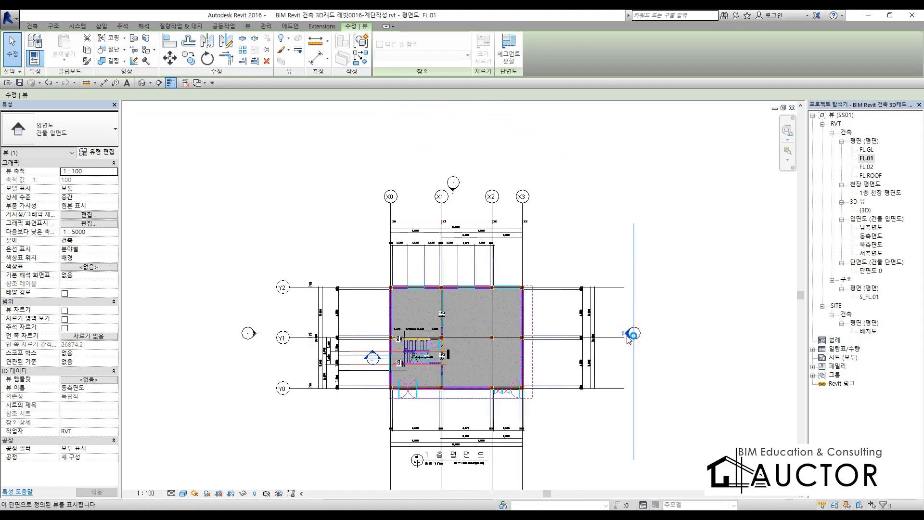
left_click(260, 421)
middle_click_drag(328, 444, 366, 297)
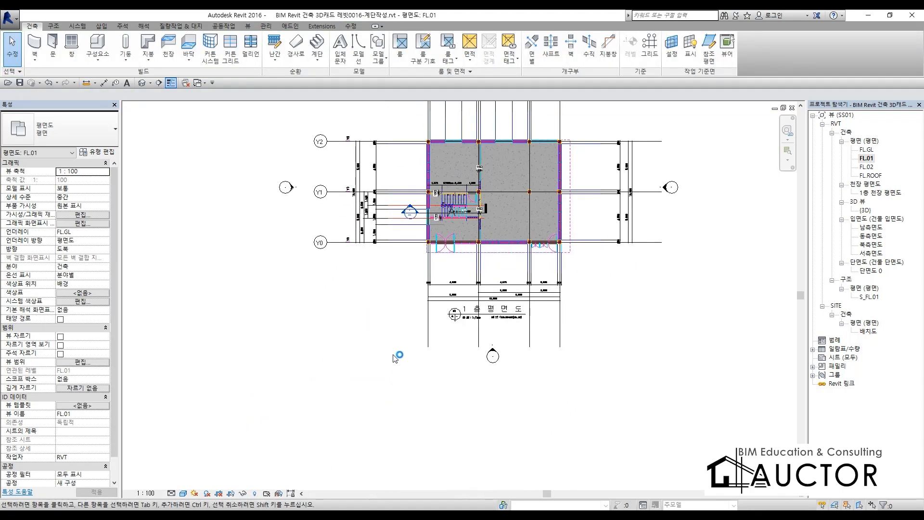
Inspect the south and west elevation markers in the FL.01 plan, including their view lines and far clip properties
left_click(489, 352)
left_click(283, 196)
left_click(296, 191)
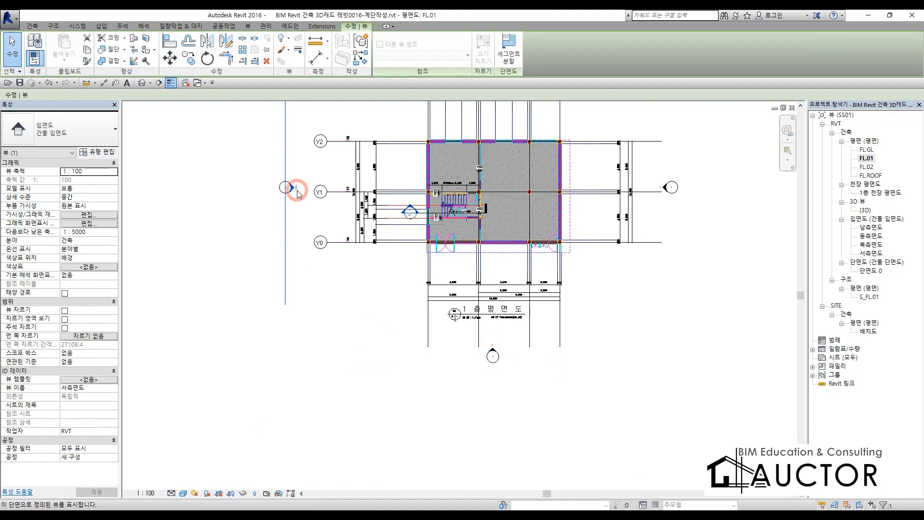
middle_click_drag(409, 256, 400, 361)
left_click(400, 362)
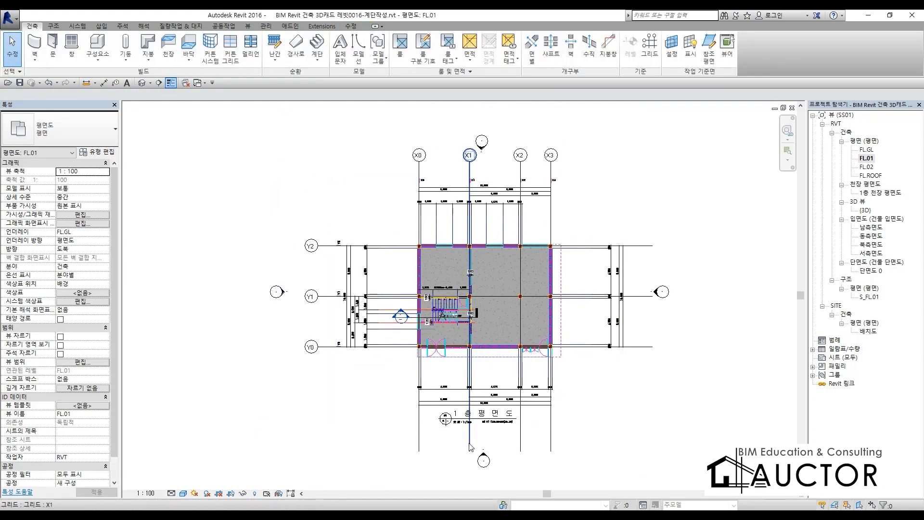
left_click(481, 456)
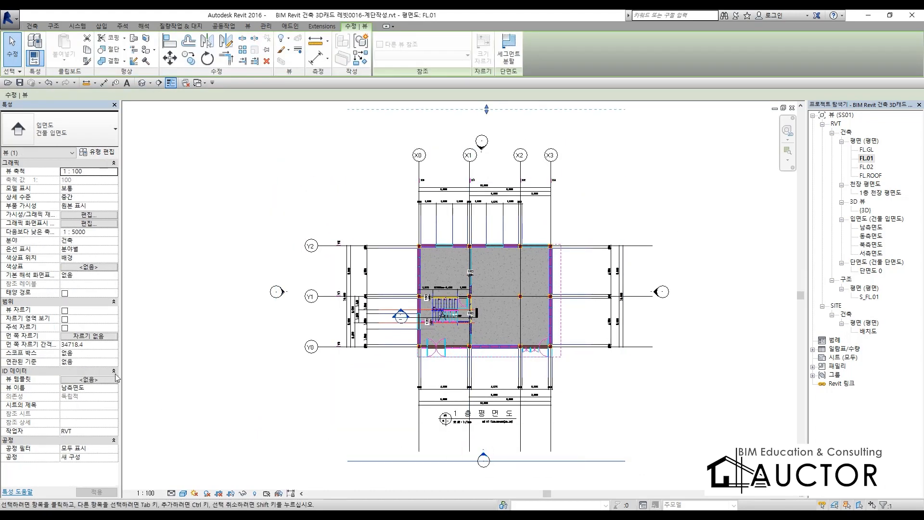
left_click(262, 314)
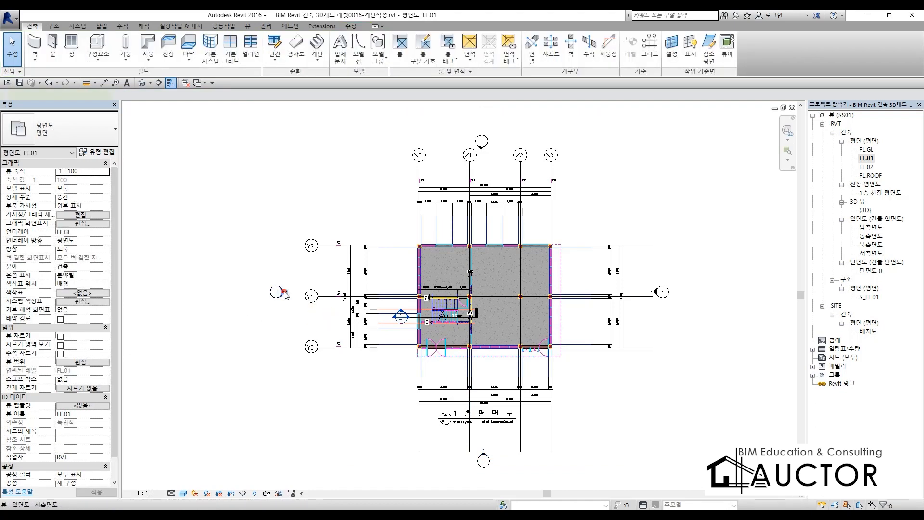
left_click(283, 291)
left_click(500, 431)
Set far clipping of the south elevation (남측면도) to 선을 제외하고 자르기 (clip without line)
left_click(484, 457)
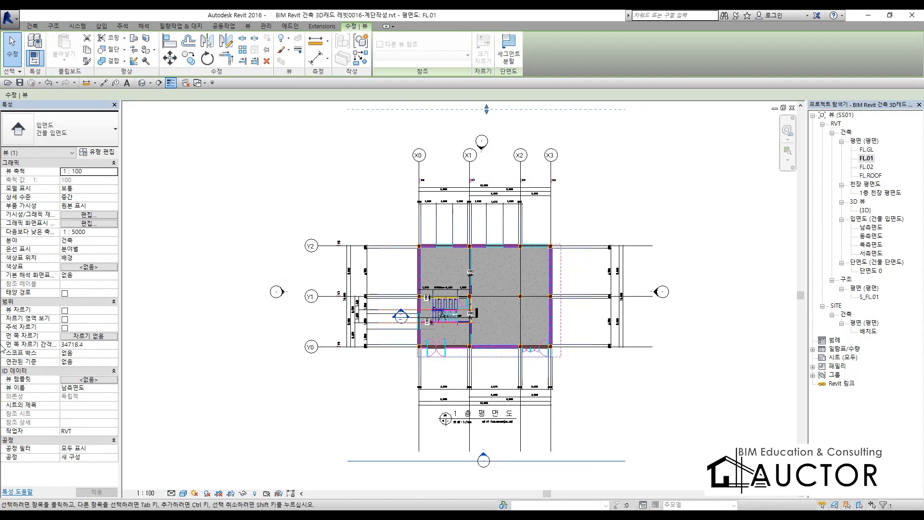
left_click(89, 335)
left_click(436, 270)
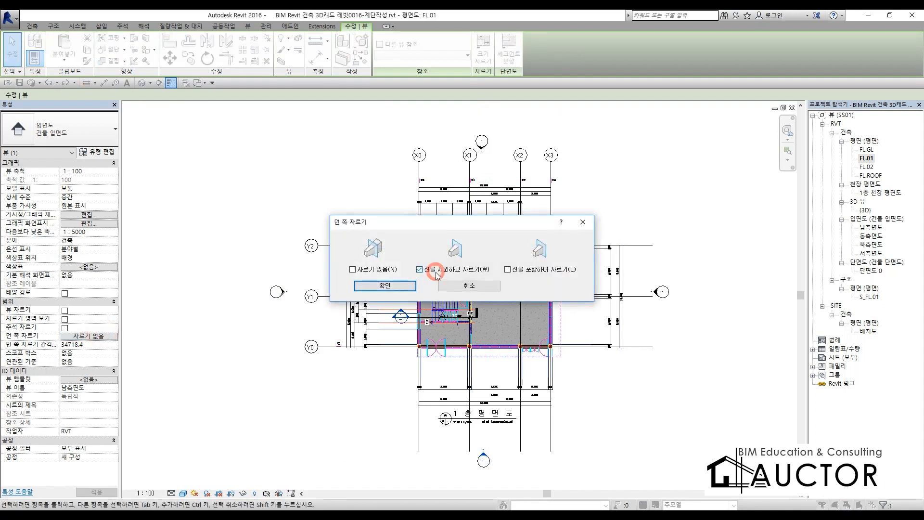
left_click(383, 286)
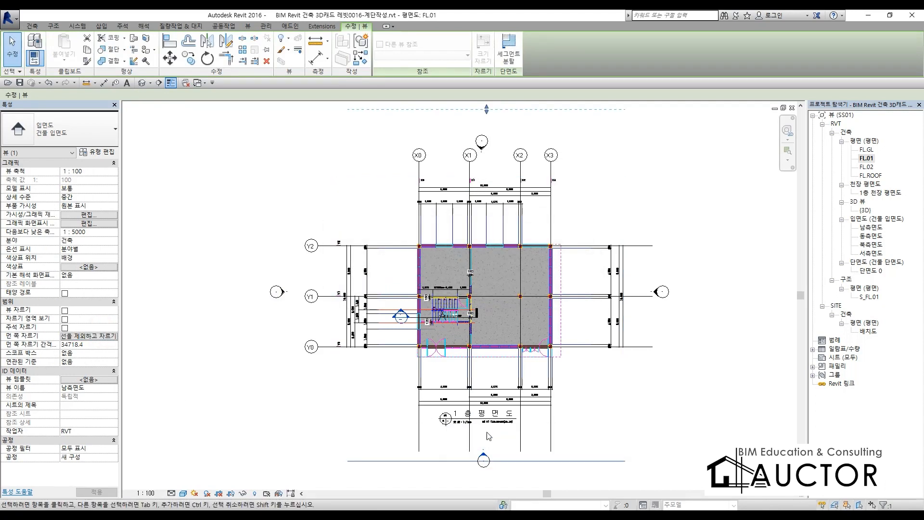
Return the south elevation's far clipping to 자르기 없음 (no clip) and deselect its marker
left_click(99, 336)
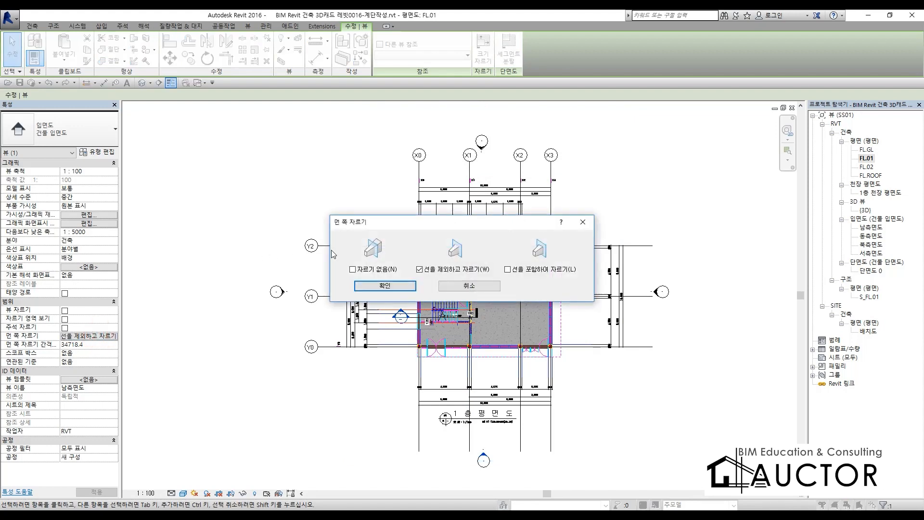
left_click(359, 271)
left_click(385, 285)
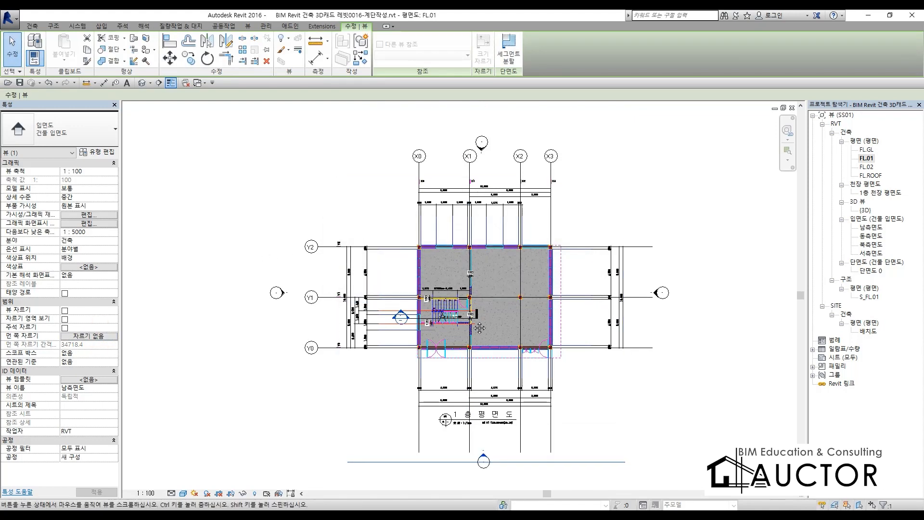
middle_click_drag(490, 255, 454, 226)
left_click(624, 389)
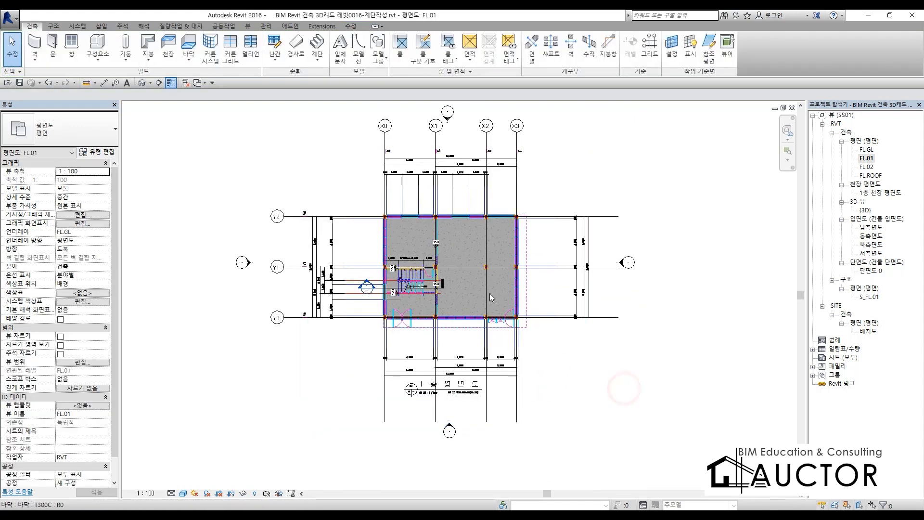
Circle the 건축 (Architecture) heading and the 구성요소 (Component) tool in red with the screen pen, and clear the marks
scroll(489, 293, "up", 3)
middle_click_drag(670, 245, 365, 304)
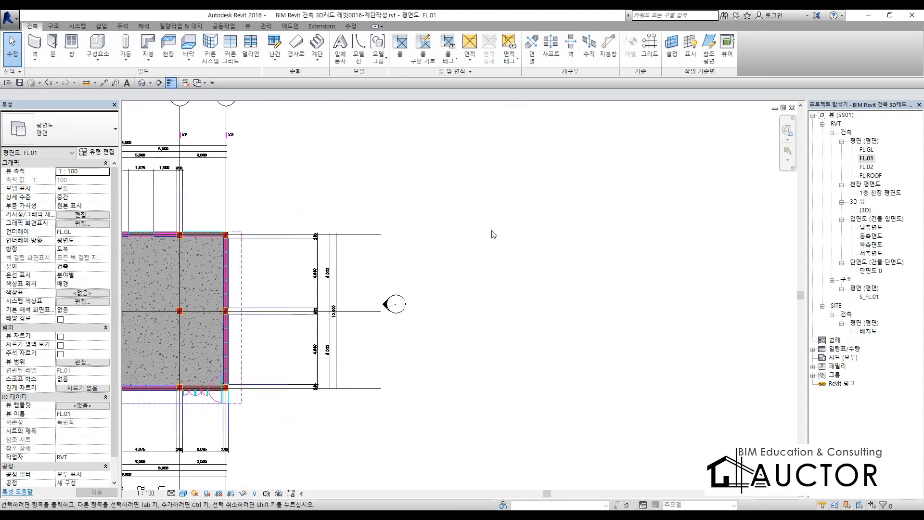
middle_click_drag(446, 276, 357, 278)
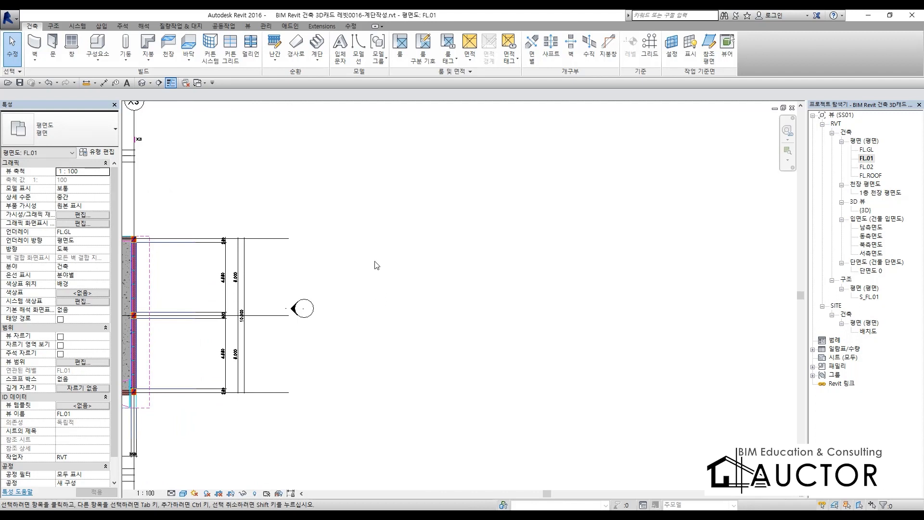
key("F9")
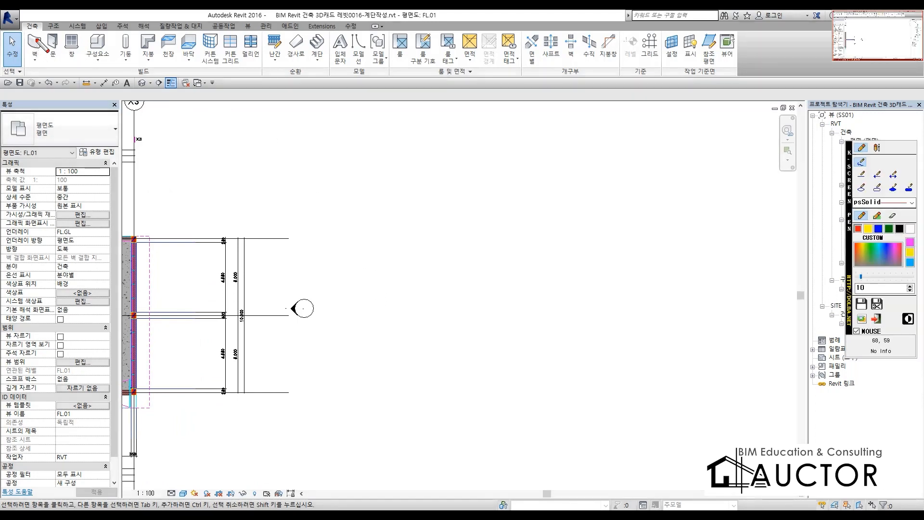
mouse_move(40, 40)
left_mouse_down()
mouse_move(12, 23)
mouse_move(51, 23)
mouse_move(38, 45)
left_mouse_up()
mouse_move(96, 84)
left_mouse_down()
mouse_move(70, 63)
mouse_move(126, 26)
mouse_move(107, 84)
left_mouse_up()
scroll(74, 42, "up", 5)
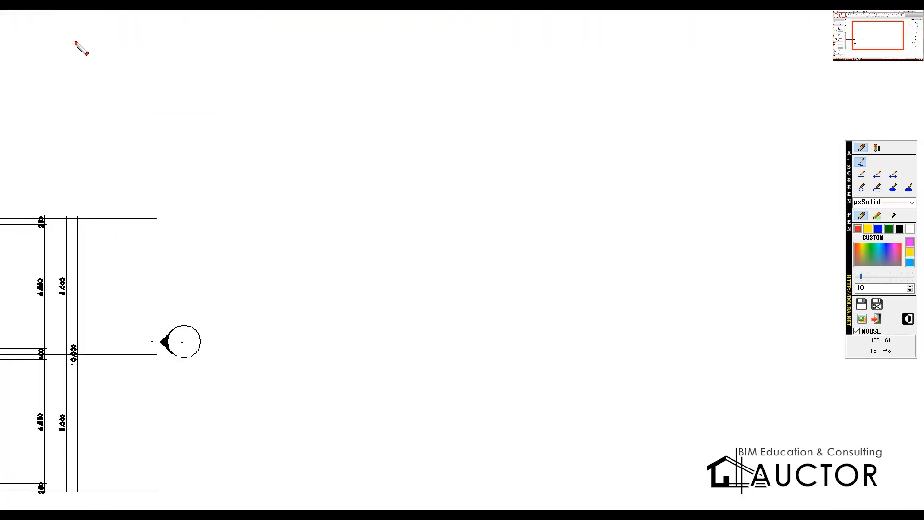
mouse_move(74, 42)
middle_mouse_down()
mouse_move(308, 163)
mouse_move(290, 144)
middle_mouse_up()
middle_click_drag(125, 84, 171, 119)
scroll(105, 60, "up", 1)
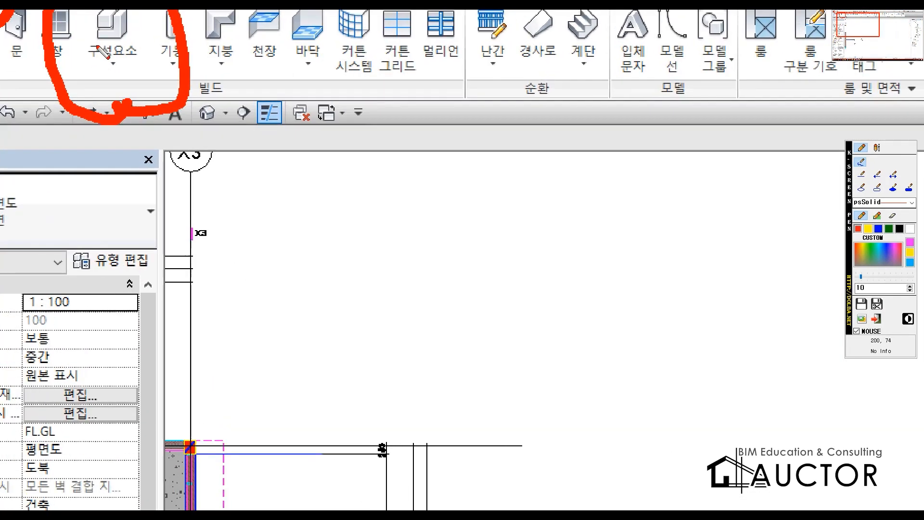
middle_click_drag(99, 85, 200, 137)
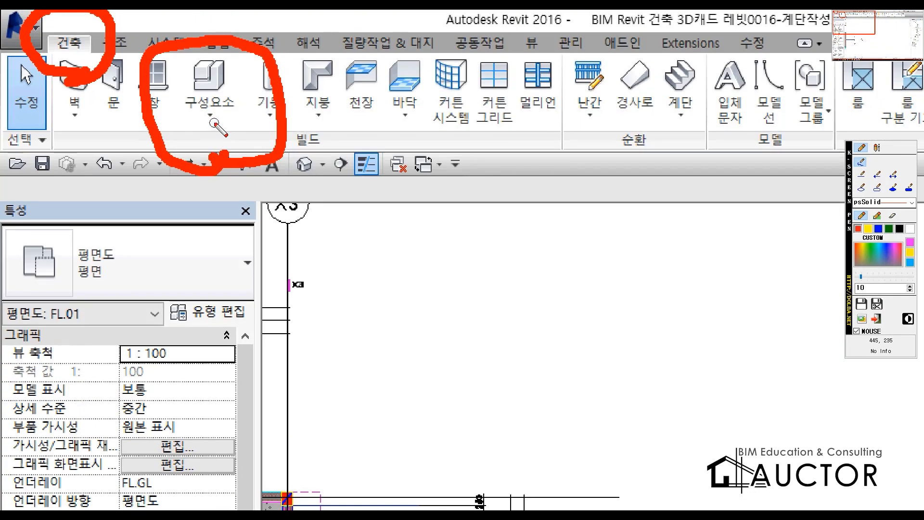
mouse_move(219, 139)
left_mouse_down()
mouse_move(189, 135)
mouse_move(211, 99)
mouse_move(241, 129)
mouse_move(217, 139)
left_mouse_up()
key("Escape")
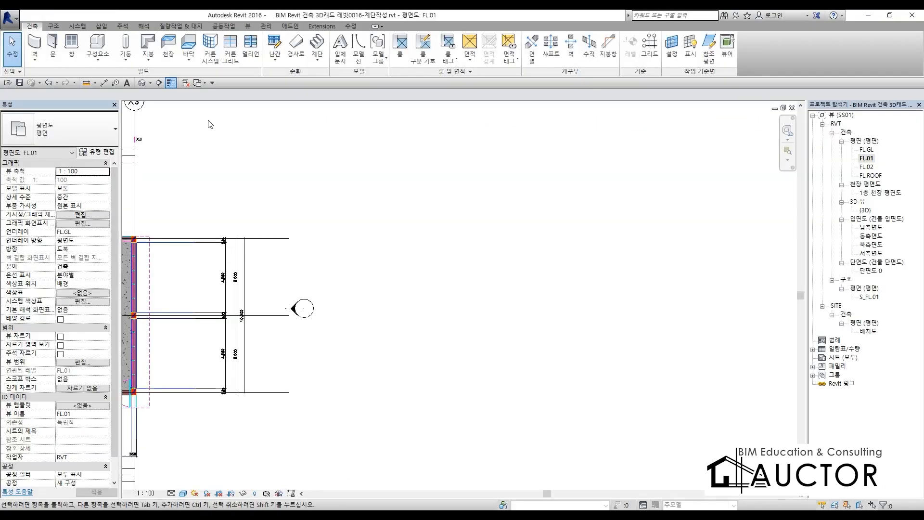
Start an in-place model (내부편집 모델링) and choose the 일반 모델 (Generic Models) family category
left_click(102, 61)
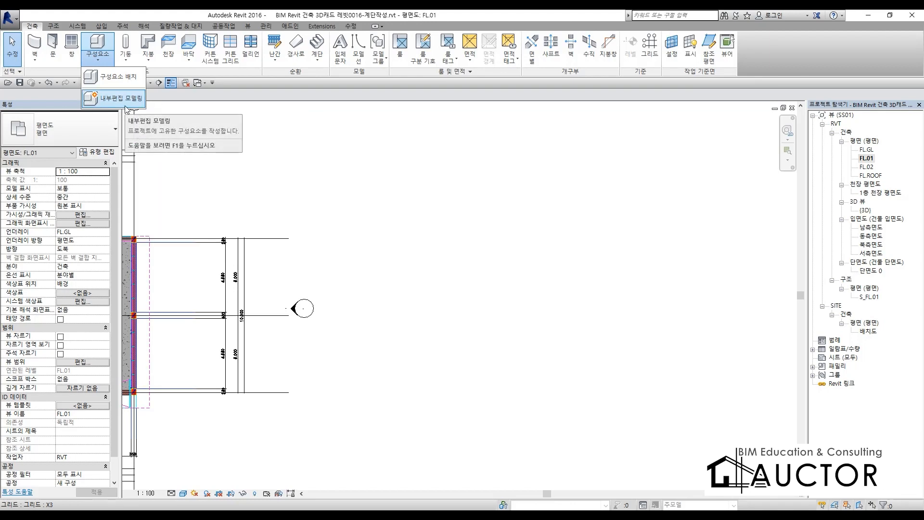
left_click(126, 105)
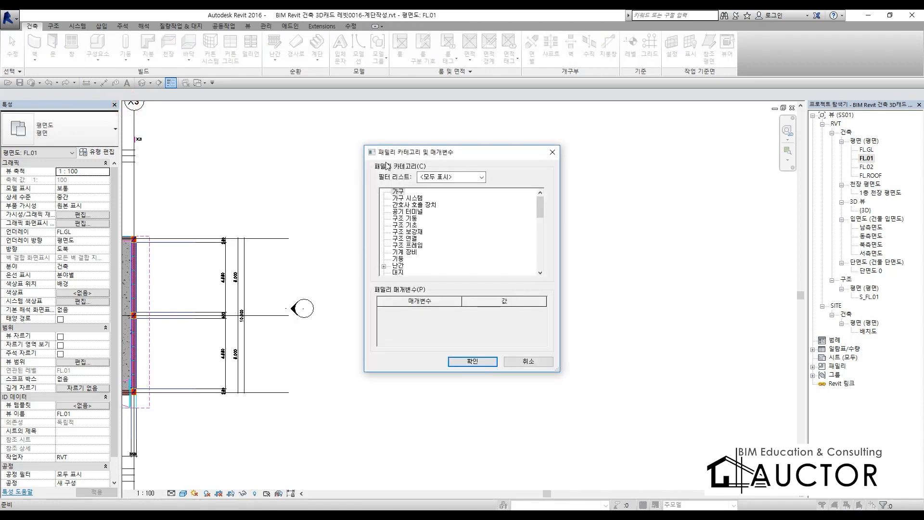
left_click_drag(465, 156, 427, 155)
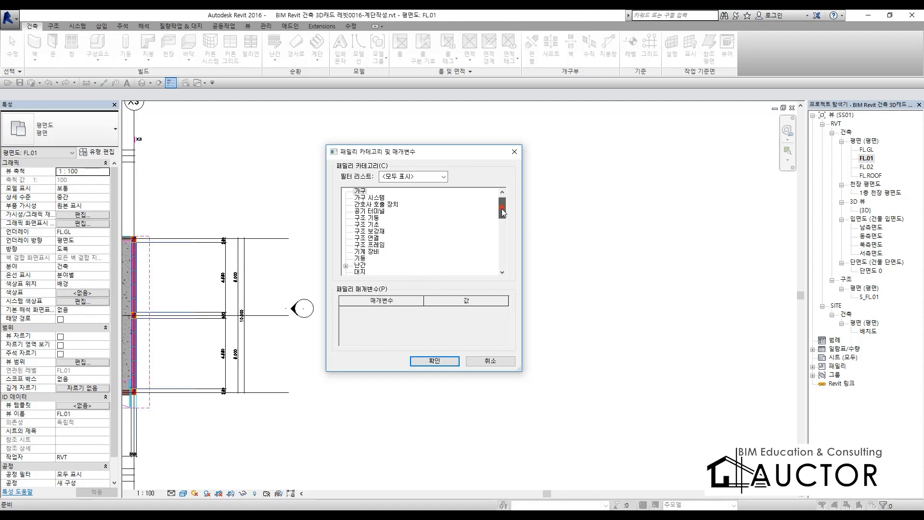
mouse_move(501, 208)
left_mouse_down()
mouse_move(501, 263)
mouse_move(510, 203)
left_mouse_up()
scroll(453, 225, "down", 2)
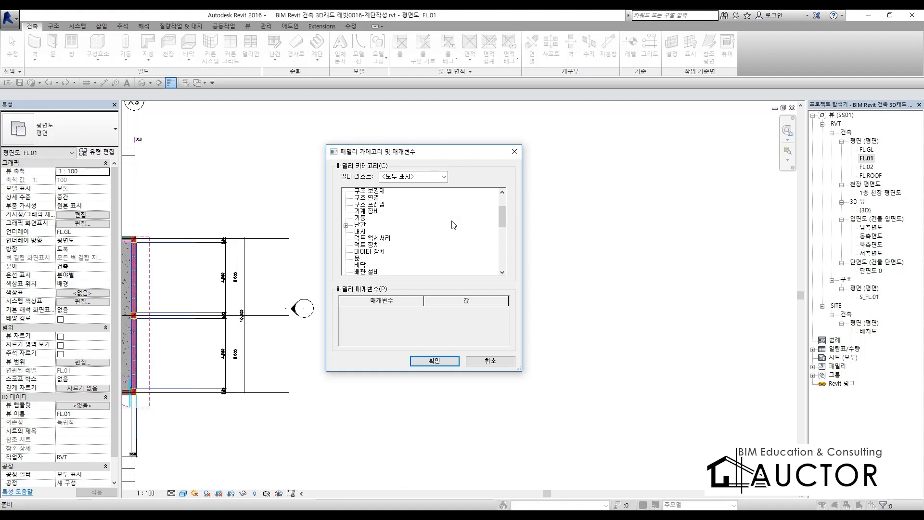
scroll(452, 224, "down", 4)
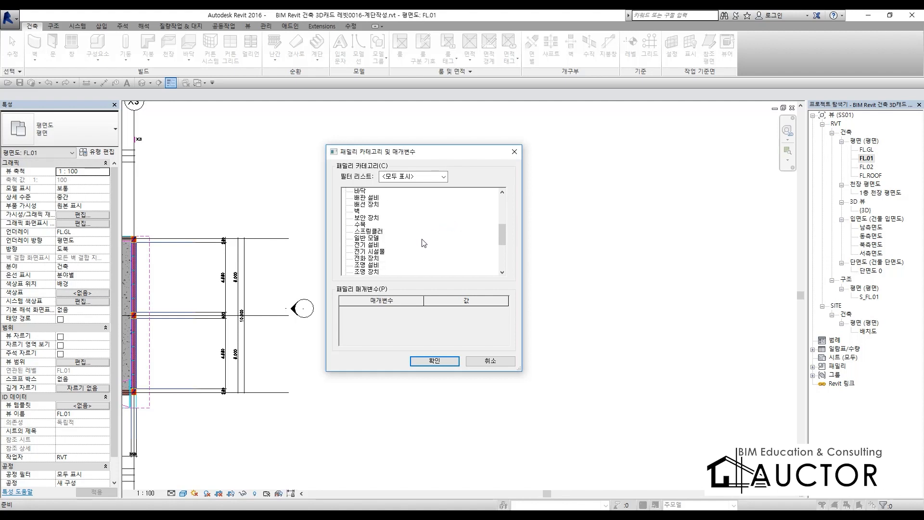
left_click(378, 239)
Review the remaining family categories, accept 일반 모델, and name the in-place model 연습
scroll(393, 227, "down", 1)
scroll(393, 227, "down", 1)
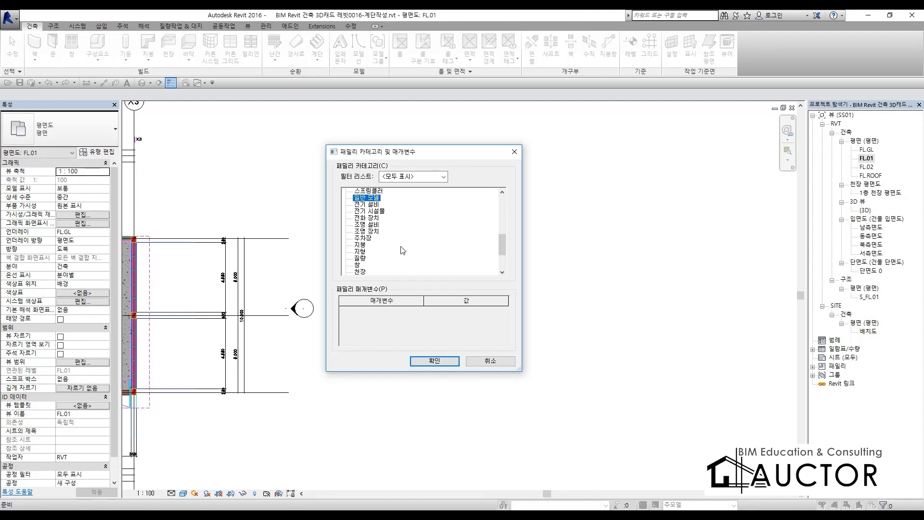
scroll(428, 252, "down", 1)
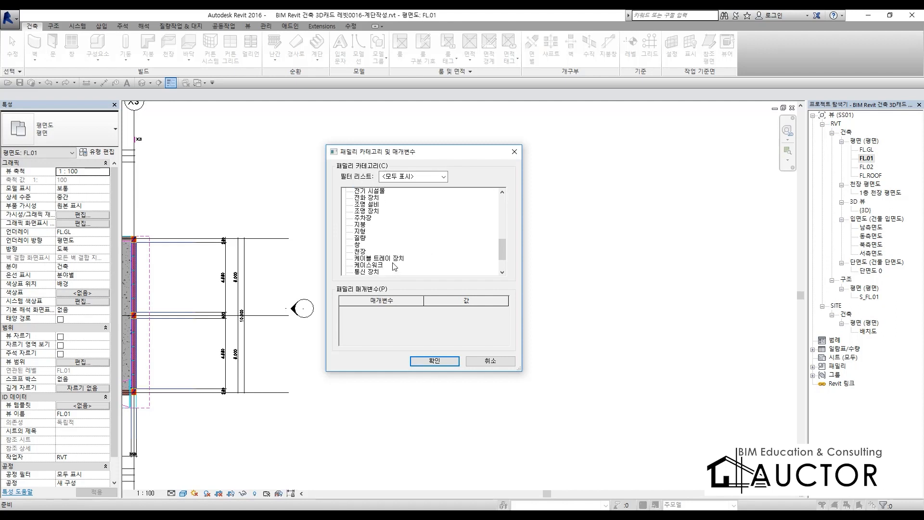
scroll(381, 250, "down", 1)
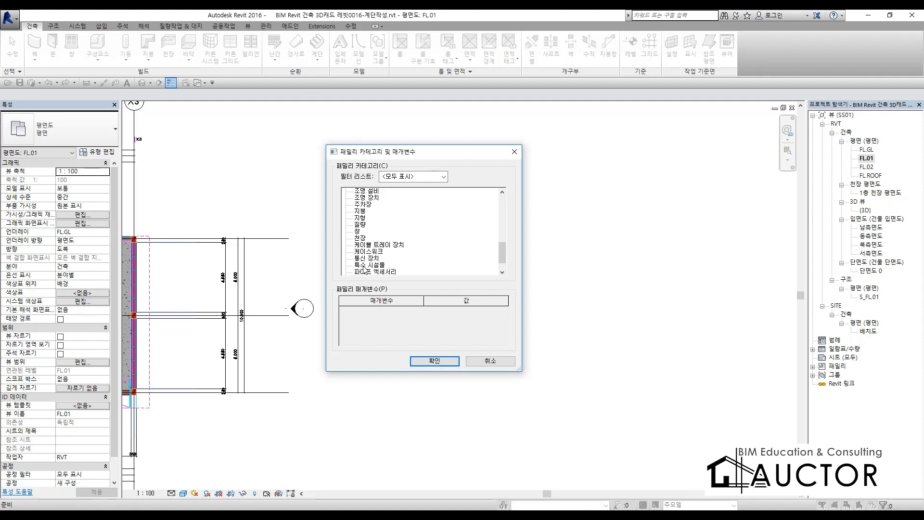
scroll(376, 258, "up", 4)
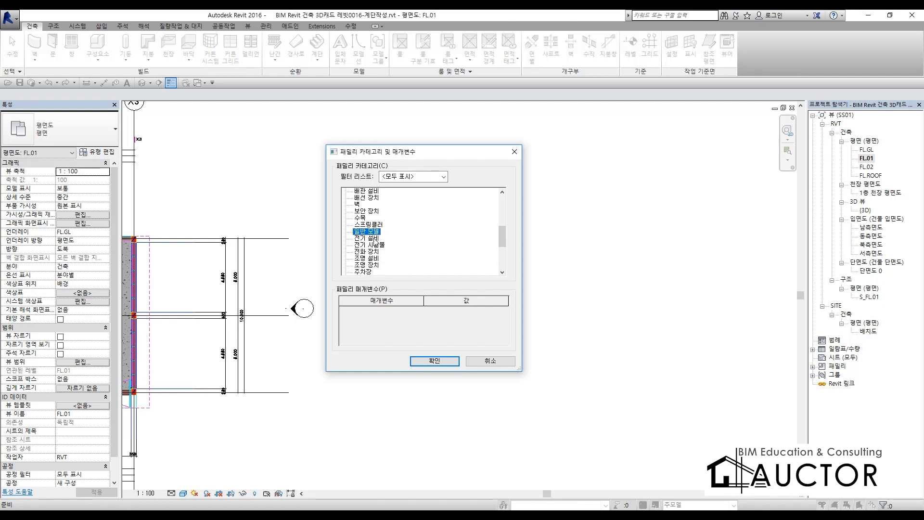
left_click(428, 362)
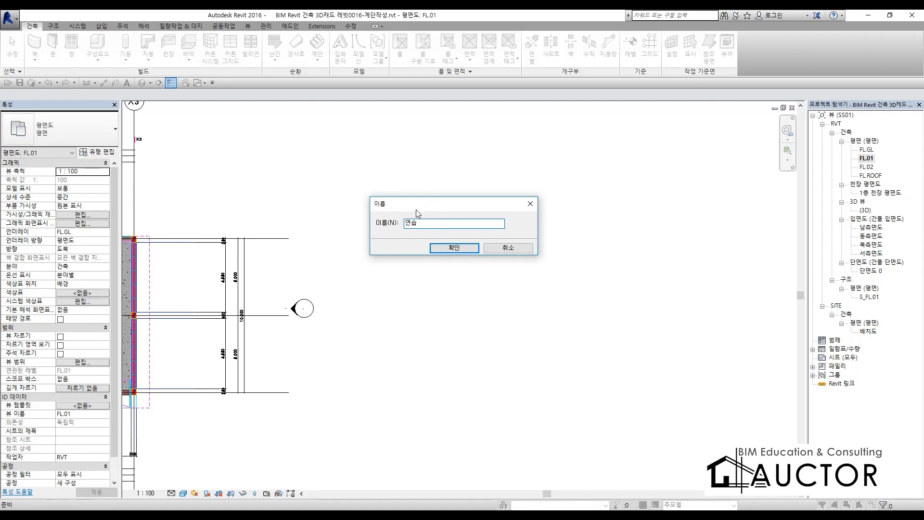
left_click(454, 248)
Circle the in-place modelling tools, especially 돌출 (Extrusion) and 스윕 (Sweep), with the red screen pen, and clear the marks
middle_click_drag(264, 289, 573, 254)
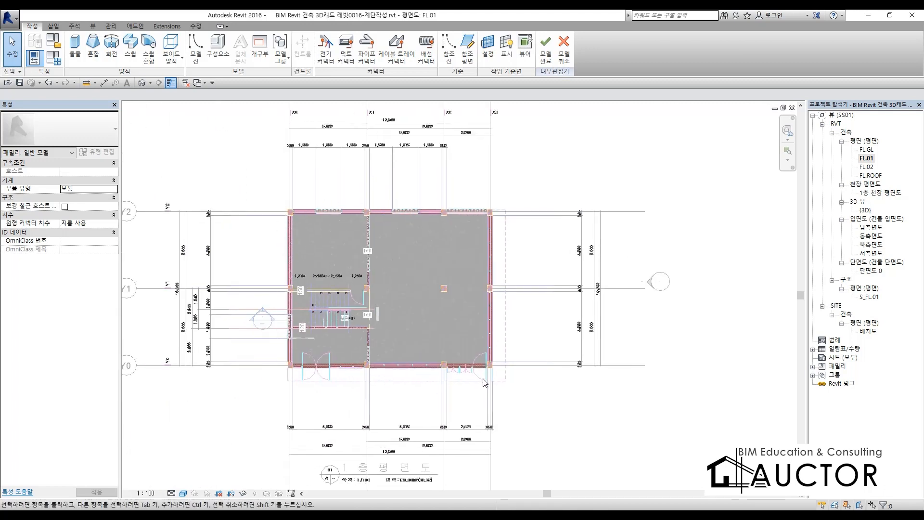
middle_click_drag(507, 329, 441, 330)
left_click(507, 145)
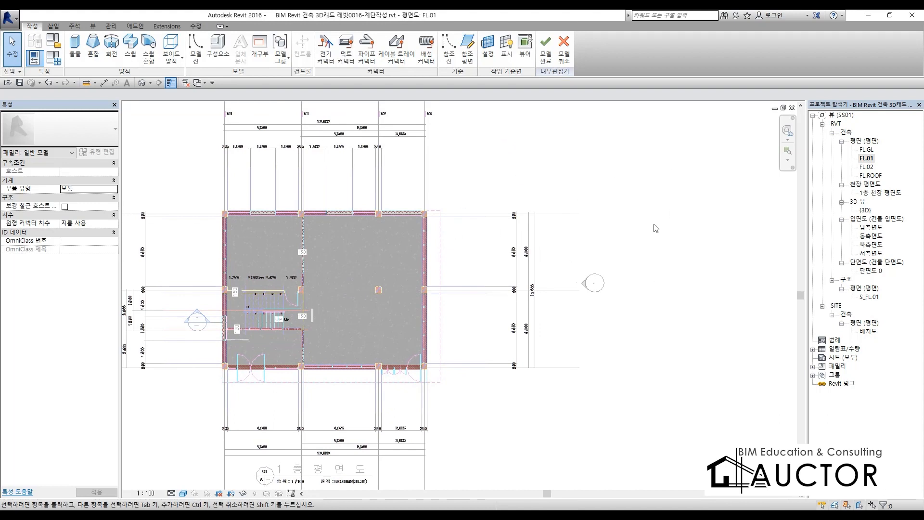
key("ctrl+F12")
mouse_move(24, 78)
left_mouse_down()
mouse_move(572, 105)
mouse_move(522, 15)
mouse_move(24, 15)
mouse_move(28, 79)
mouse_move(46, 90)
left_mouse_up()
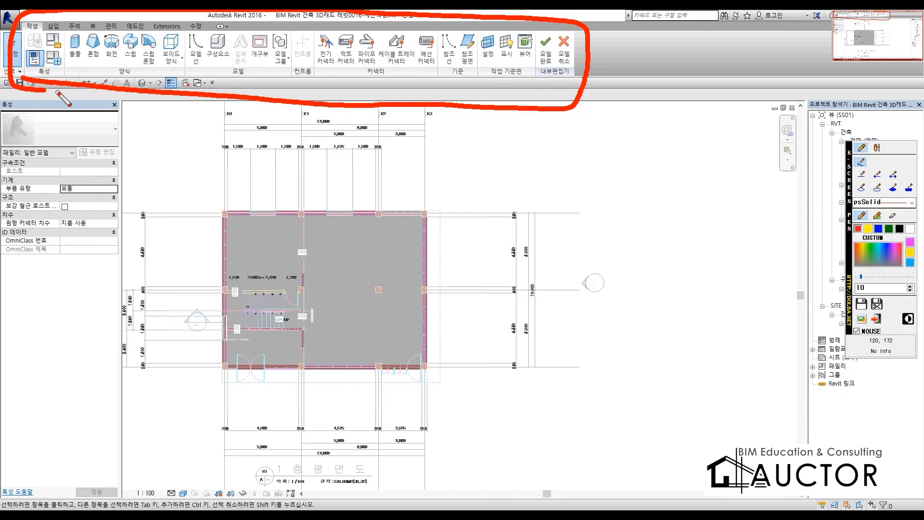
mouse_move(72, 72)
left_mouse_down()
mouse_move(50, 62)
mouse_move(65, 21)
mouse_move(92, 46)
mouse_move(57, 69)
left_mouse_up()
mouse_move(145, 62)
left_mouse_down()
mouse_move(109, 65)
mouse_move(115, 30)
mouse_move(153, 46)
mouse_move(138, 76)
left_mouse_up()
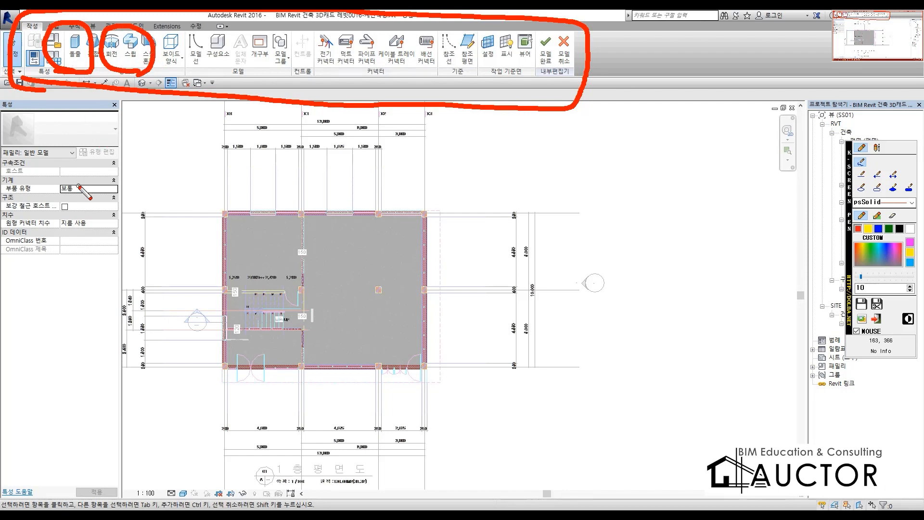
key("Escape")
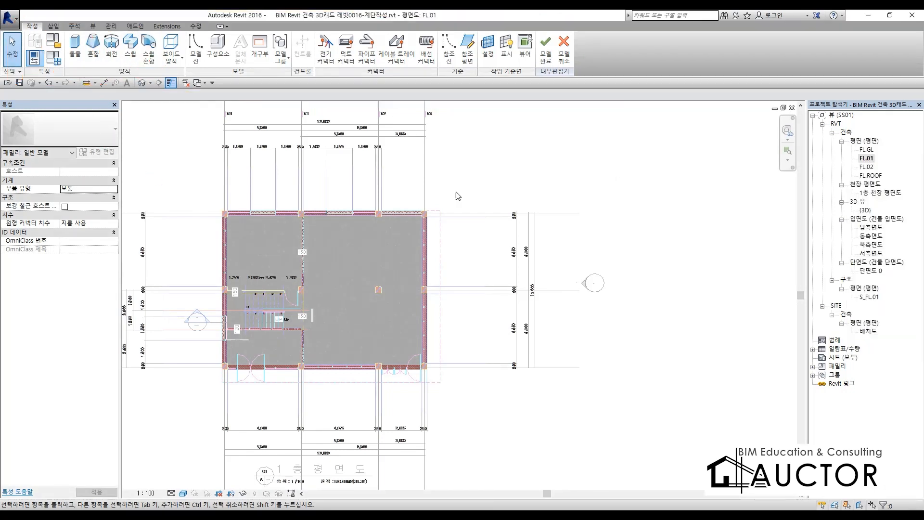
Start an extrusion (돌출) in the in-place model, with the empty area east of the building in view
middle_click_drag(608, 292, 296, 287)
middle_click_drag(349, 236, 404, 270)
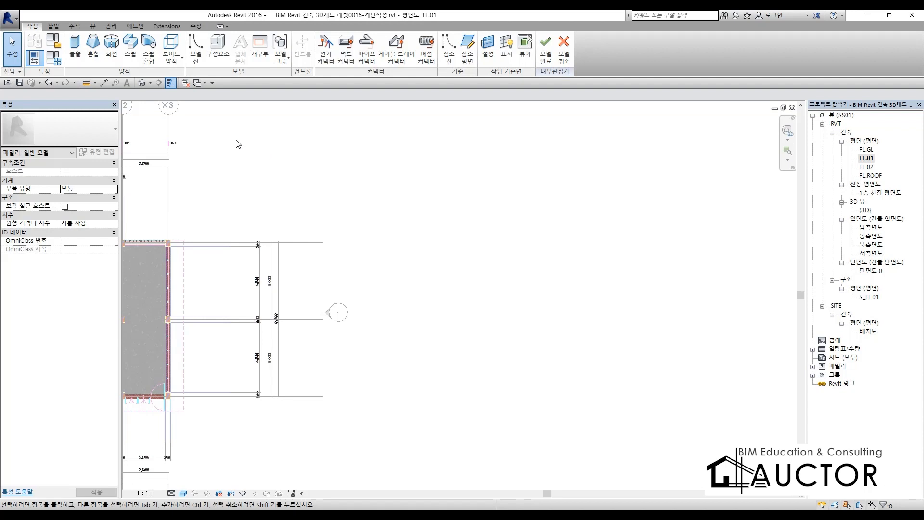
left_click(75, 46)
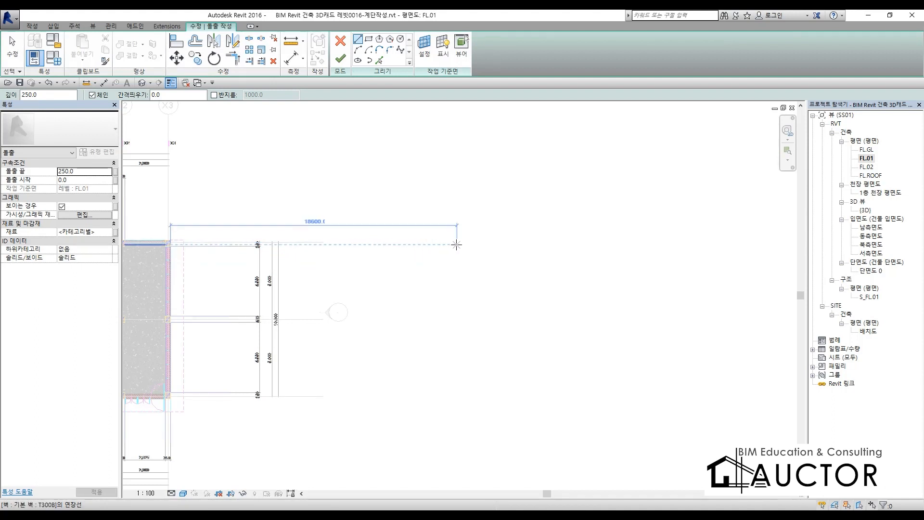
Write "1. 스케치(프로파일)" (sketch profile) over the plan with the red screen pen
key("F12")
left_click_drag(306, 130, 307, 174)
left_click_drag(337, 165, 344, 170)
mouse_move(420, 124)
left_mouse_down()
mouse_move(462, 187)
mouse_move(521, 169)
left_mouse_up()
mouse_move(542, 126)
left_mouse_down()
mouse_move(553, 132)
mouse_move(553, 168)
mouse_move(576, 177)
left_mouse_up()
left_click_drag(584, 140, 591, 192)
left_click_drag(636, 120, 639, 190)
mouse_move(636, 124)
left_mouse_down()
mouse_move(687, 138)
mouse_move(660, 196)
mouse_move(691, 184)
left_mouse_up()
mouse_move(693, 135)
left_mouse_down()
mouse_move(743, 178)
mouse_move(825, 162)
mouse_move(820, 186)
mouse_move(843, 120)
mouse_move(840, 183)
left_mouse_up()
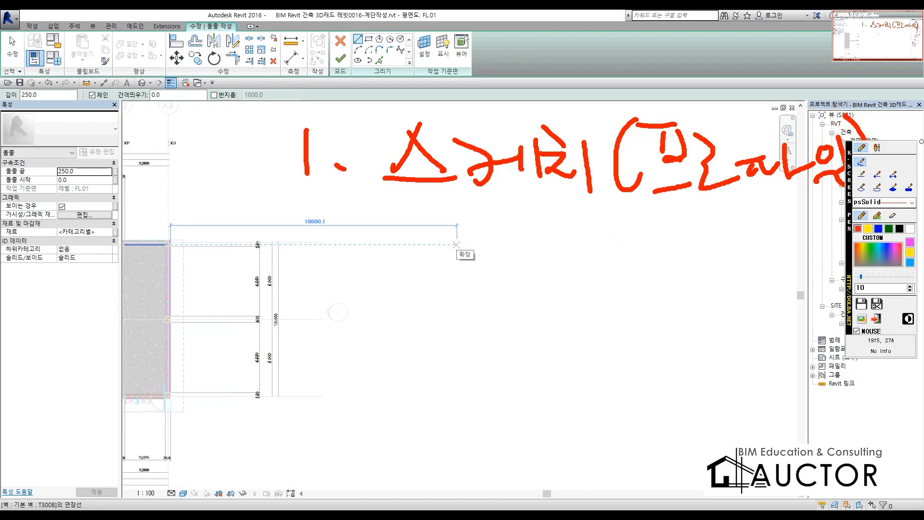
Add "2. 높이지정" (set height) and "3. 재질" (material) to the handwritten list of extrusion steps
left_click_drag(279, 235, 350, 272)
left_click(362, 269)
left_click_drag(396, 219, 452, 235)
mouse_move(430, 243)
left_mouse_down()
mouse_move(423, 274)
mouse_move(437, 264)
mouse_move(484, 275)
mouse_move(504, 245)
mouse_move(508, 289)
left_mouse_up()
mouse_move(529, 252)
left_mouse_down()
mouse_move(552, 247)
mouse_move(562, 273)
left_mouse_up()
left_click_drag(570, 231, 579, 290)
mouse_move(595, 251)
left_mouse_down()
mouse_move(616, 249)
mouse_move(630, 280)
mouse_move(642, 268)
left_mouse_up()
mouse_move(645, 251)
left_mouse_down()
mouse_move(646, 286)
mouse_move(635, 289)
left_mouse_up()
mouse_move(296, 317)
left_mouse_down()
mouse_move(332, 348)
mouse_move(363, 352)
left_mouse_up()
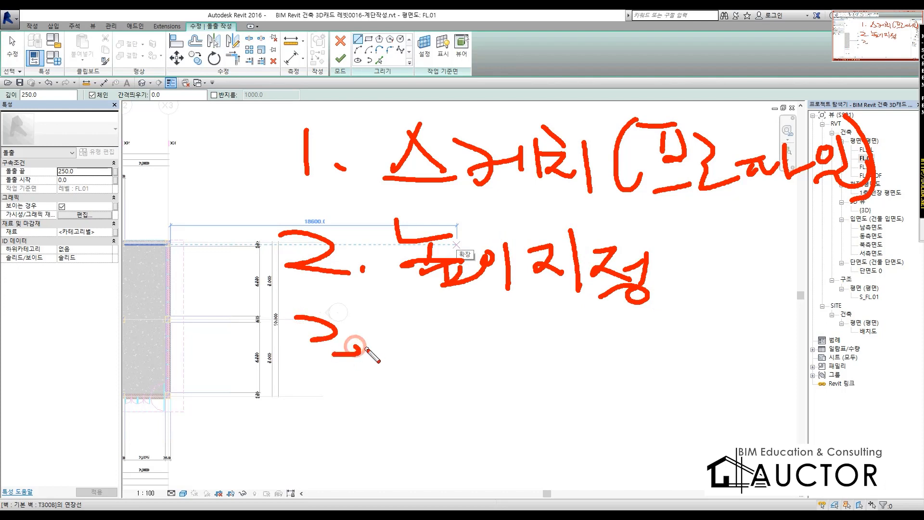
mouse_move(421, 339)
left_mouse_down()
mouse_move(455, 360)
mouse_move(478, 330)
mouse_move(496, 370)
mouse_move(582, 378)
left_mouse_up()
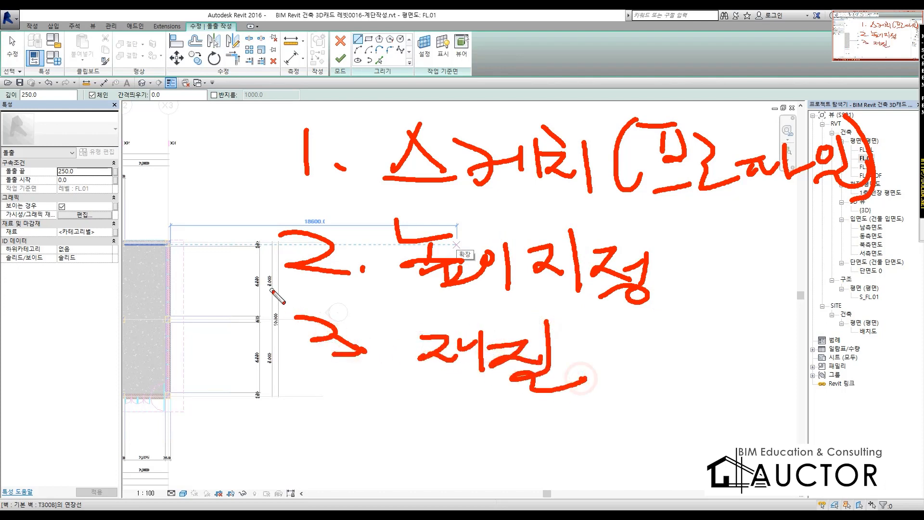
Bracket the three handwritten items together and add item 0, 작업면 (work plane), above them
mouse_move(255, 151)
left_mouse_down()
mouse_move(177, 265)
mouse_move(272, 343)
left_mouse_up()
left_click_drag(171, 264, 272, 265)
mouse_move(313, 71)
left_mouse_down()
mouse_move(315, 90)
mouse_move(305, 59)
mouse_move(320, 110)
mouse_move(356, 103)
left_mouse_up()
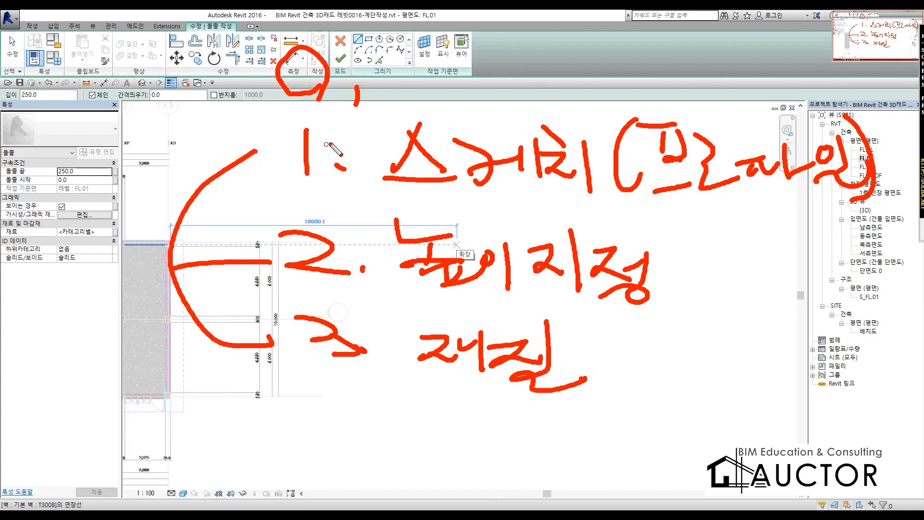
mouse_move(399, 50)
left_mouse_down()
mouse_move(414, 72)
mouse_move(453, 84)
left_mouse_up()
left_click_drag(464, 33, 465, 76)
left_click_drag(463, 60, 481, 59)
left_click_drag(409, 85, 467, 103)
mouse_move(506, 61)
left_mouse_down()
mouse_move(529, 57)
mouse_move(517, 96)
mouse_move(563, 52)
mouse_move(577, 84)
left_mouse_up()
mouse_move(597, 42)
left_mouse_down()
mouse_move(599, 84)
mouse_move(606, 72)
left_mouse_up()
left_click_drag(580, 73, 615, 99)
Strike through the work plane item, underline the sketch profile item, and clear all pen marks
mouse_move(673, 72)
left_mouse_down()
mouse_move(308, 103)
mouse_move(627, 57)
mouse_move(619, 93)
mouse_move(251, 71)
left_mouse_up()
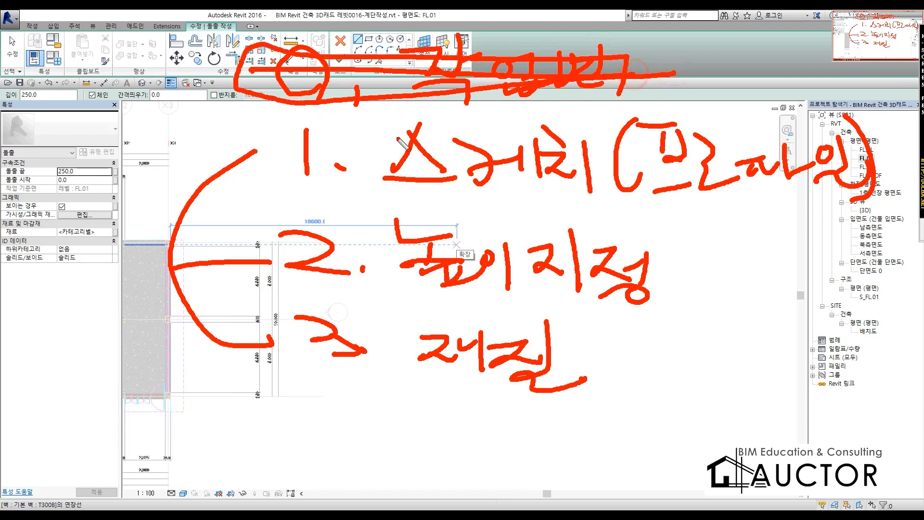
left_click_drag(303, 202, 812, 206)
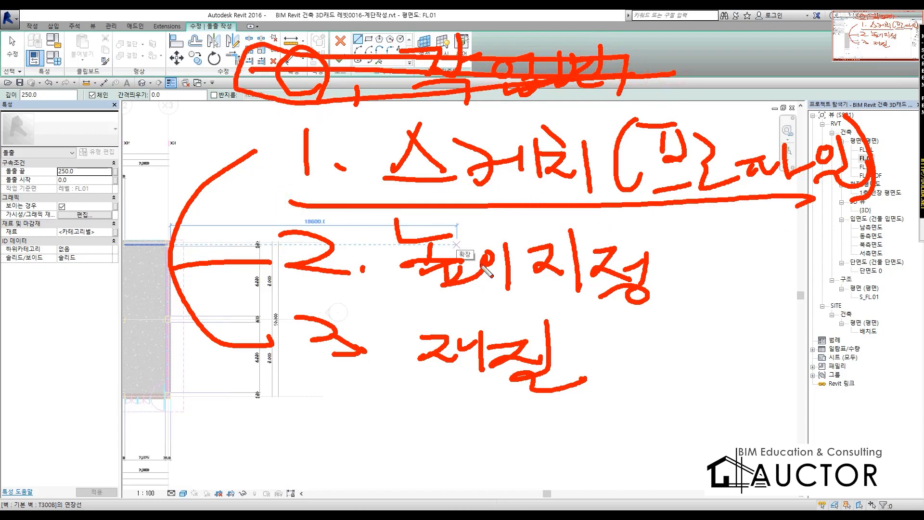
key("Escape")
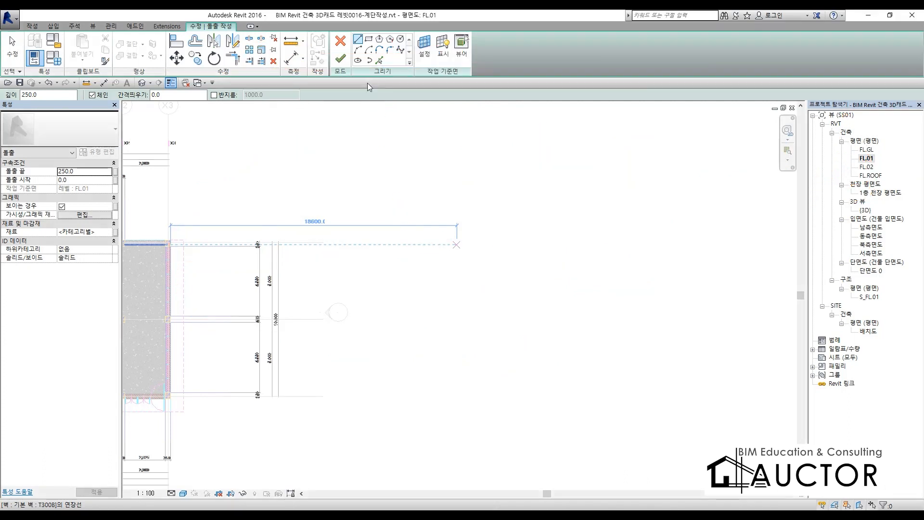
Sketch a rectangular extrusion profile about 4900 by 4100 mm in the empty area east of the building
left_click(368, 40)
left_click(472, 264)
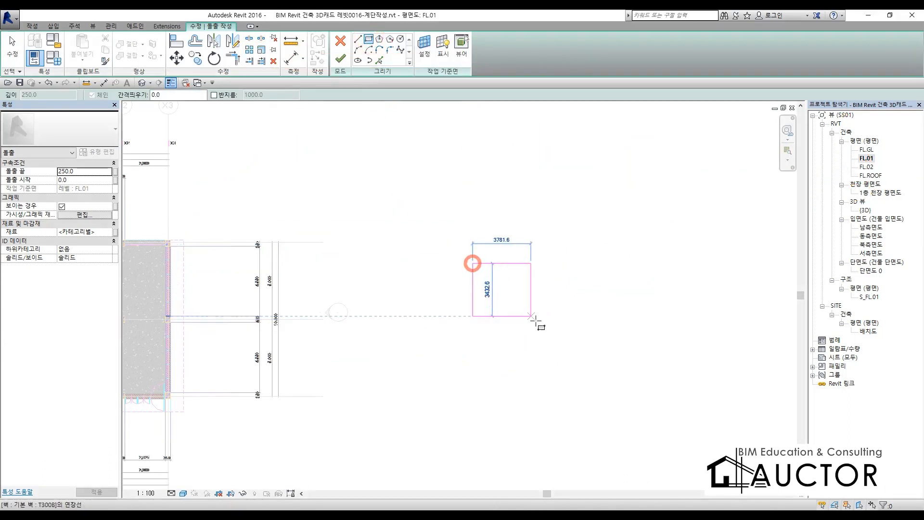
left_click(548, 326)
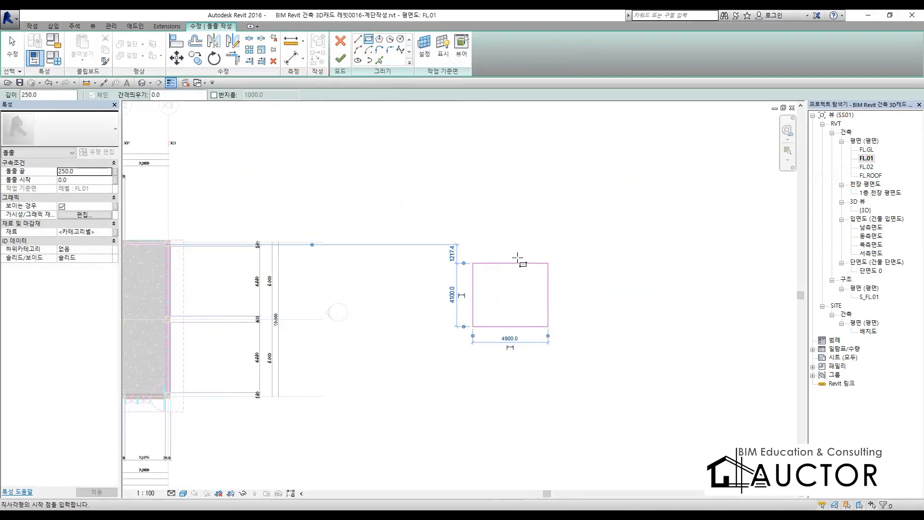
scroll(533, 308, "up", 4)
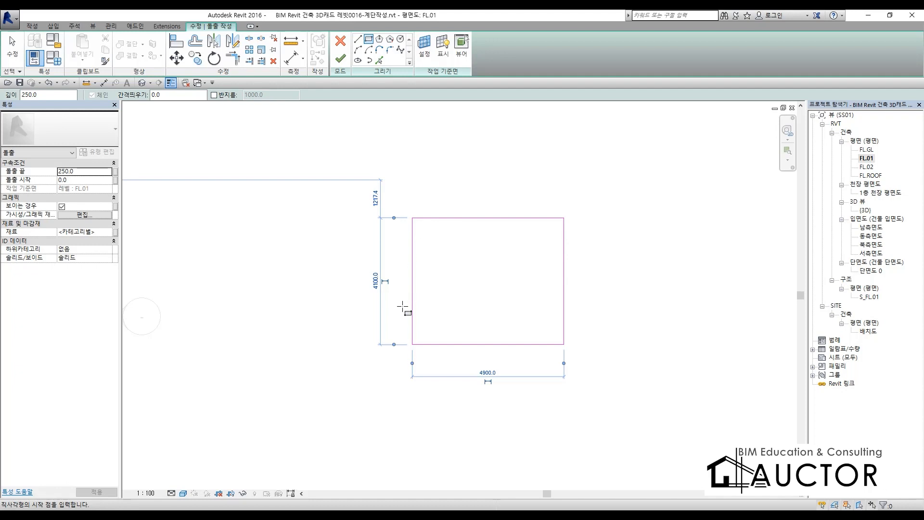
key("Escape")
key("Escape")
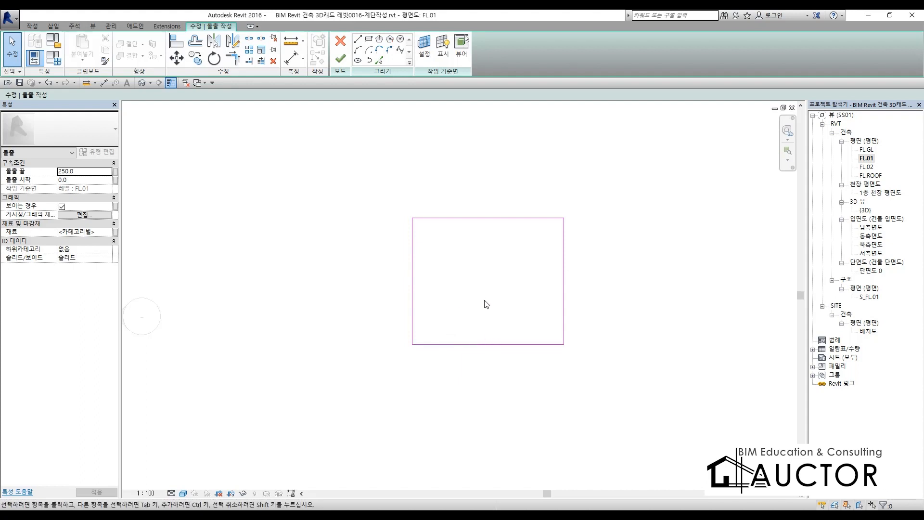
Circle the 돌출 끝 (Extrusion End) property, draw an explanatory 3D box with the screen pen, and clear the marks
key("ctrl+2")
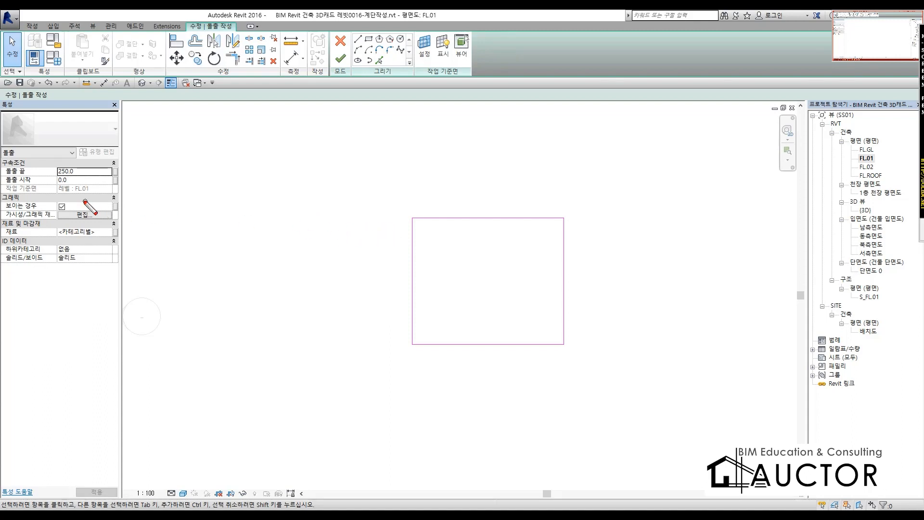
mouse_move(4, 183)
left_mouse_down()
mouse_move(85, 180)
mouse_move(75, 158)
mouse_move(32, 155)
mouse_move(10, 156)
mouse_move(5, 184)
left_mouse_up()
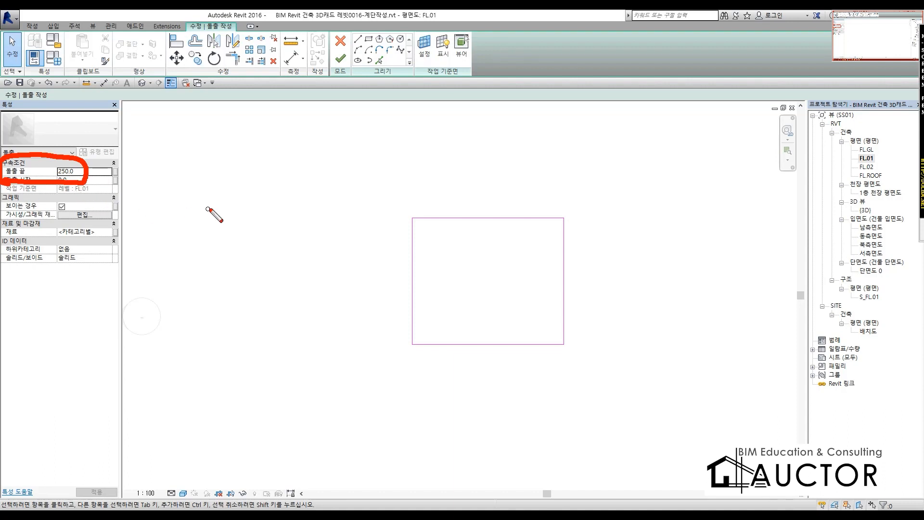
mouse_move(345, 254)
left_mouse_down()
mouse_move(252, 295)
mouse_move(407, 310)
mouse_move(346, 260)
mouse_move(341, 202)
mouse_move(405, 248)
mouse_move(403, 305)
left_mouse_up()
mouse_move(405, 247)
left_mouse_down()
mouse_move(310, 280)
mouse_move(245, 250)
mouse_move(249, 288)
left_mouse_up()
left_click_drag(245, 250, 320, 199)
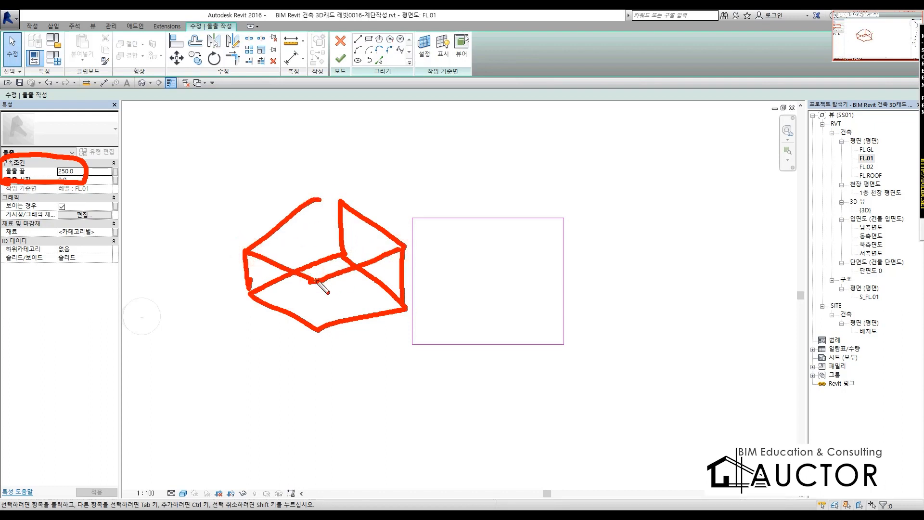
left_click_drag(317, 280, 318, 337)
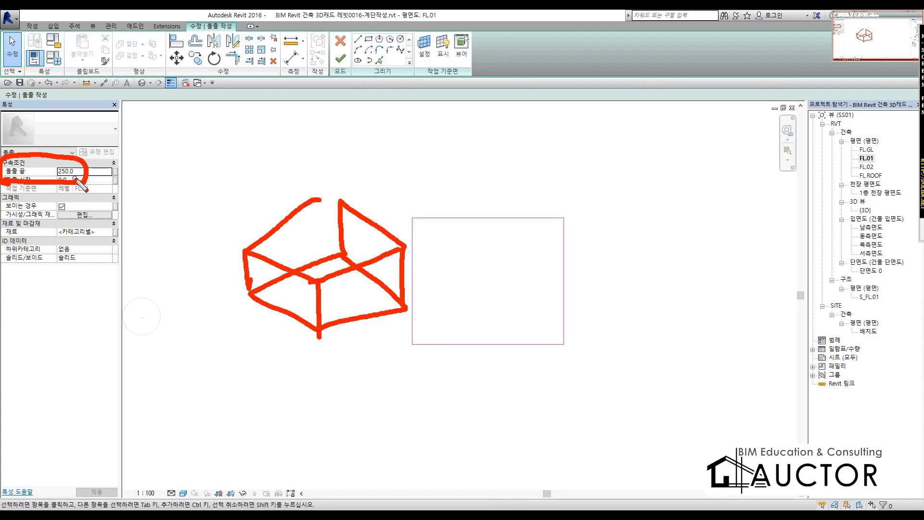
key("Escape")
Set the extrusion end (돌출 끝) to 1000 mm
left_click(91, 171)
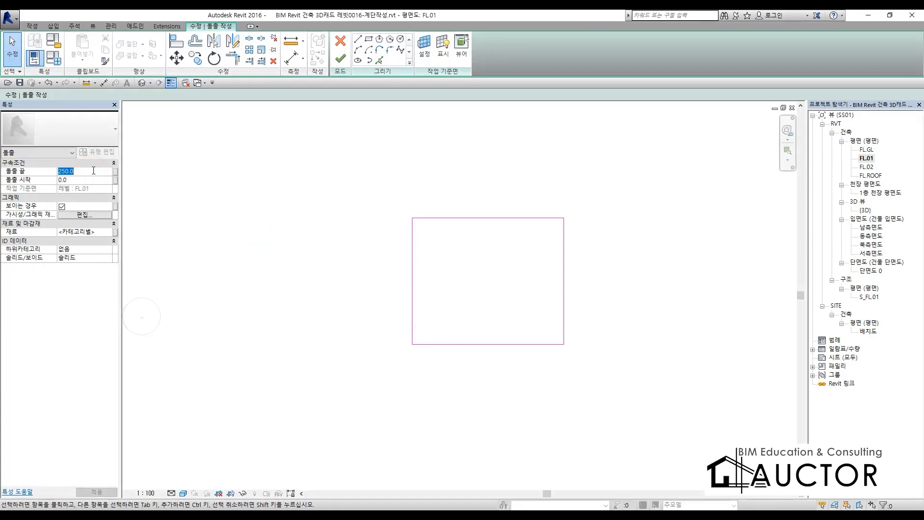
type("1000")
key("Return")
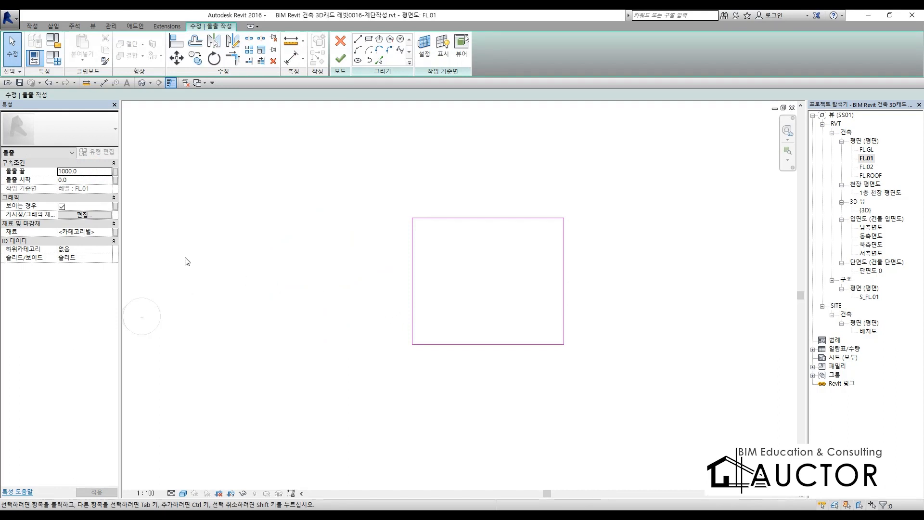
Assign the LB 난간 목재 material to the extrusion and finish its sketch
mouse_move(99, 247)
left_mouse_down()
mouse_move(5, 251)
mouse_move(72, 219)
left_mouse_up()
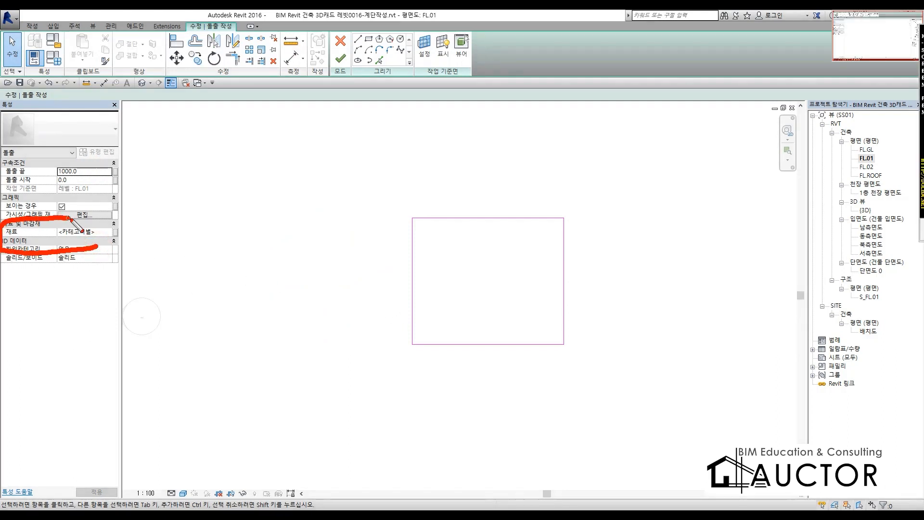
key("Escape")
left_click(108, 233)
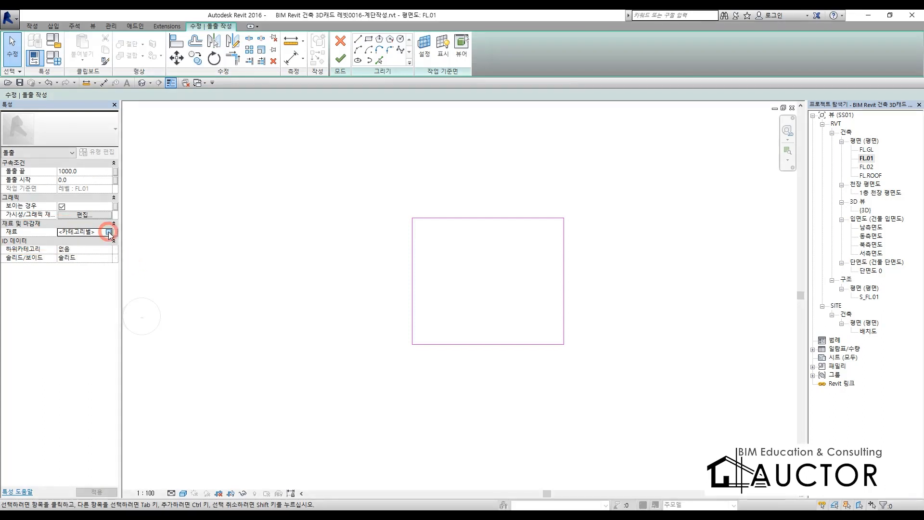
left_click(108, 232)
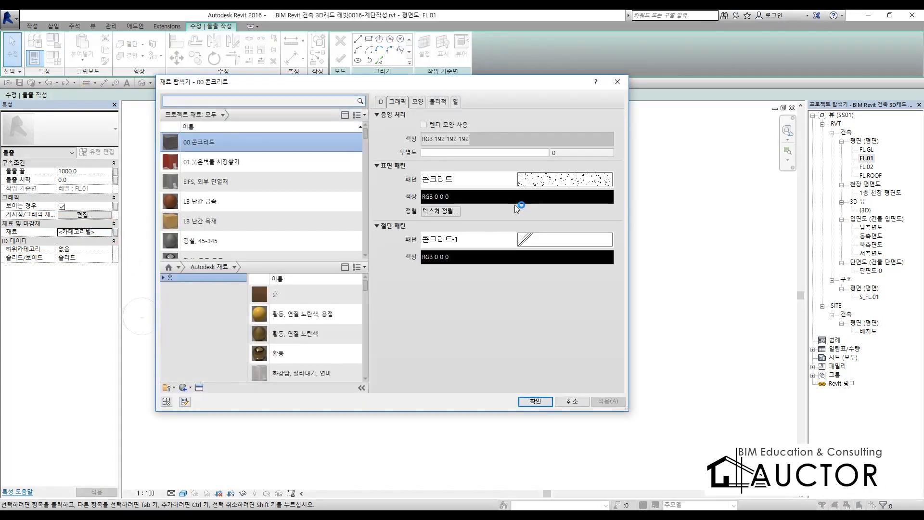
left_click(240, 218)
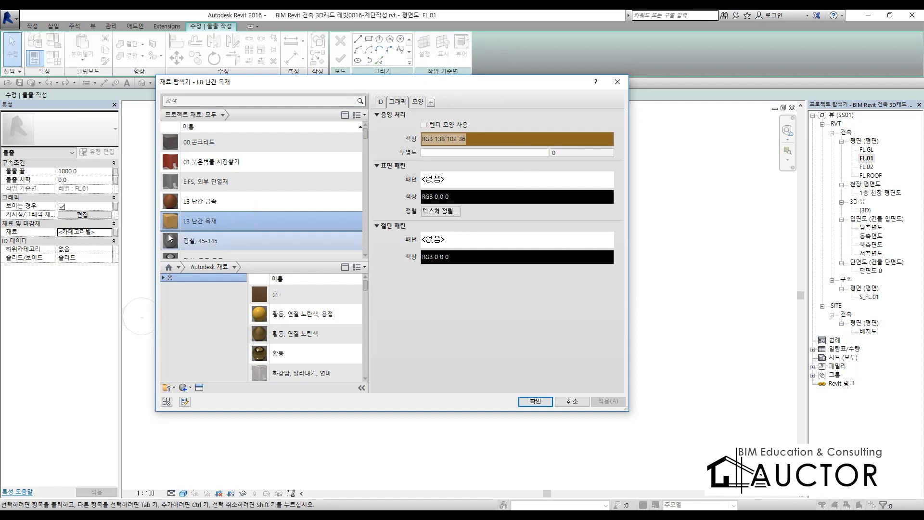
left_click(529, 398)
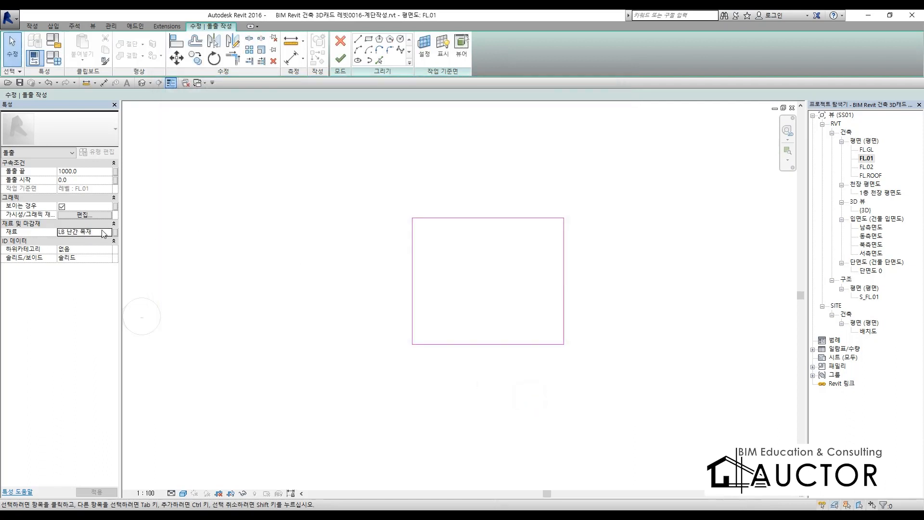
left_click(340, 58)
left_click(330, 303)
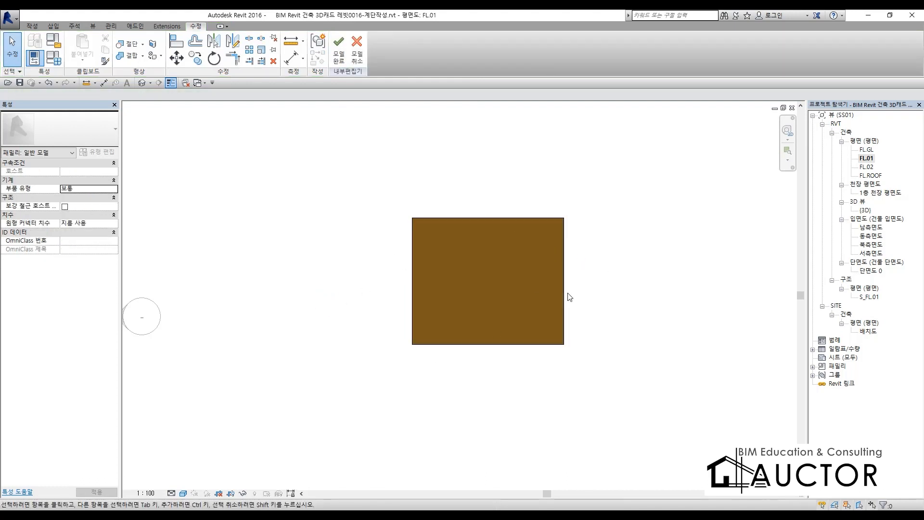
Open the default 3D view and examine the practice extrusion beside the building
left_click(488, 289)
left_click(639, 284)
left_click(687, 312)
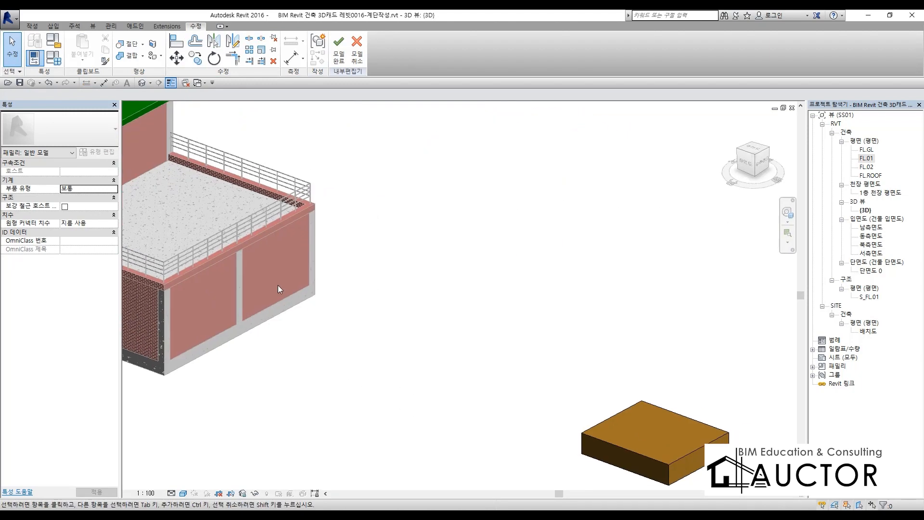
middle_click_drag(623, 404, 473, 249)
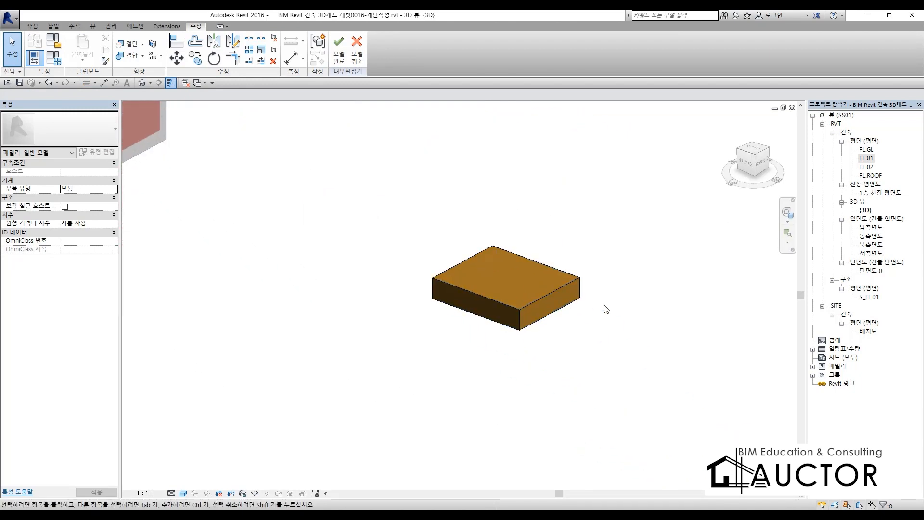
scroll(603, 306, "up", 2)
scroll(463, 281, "up", 2)
left_click(455, 281)
left_click(606, 386)
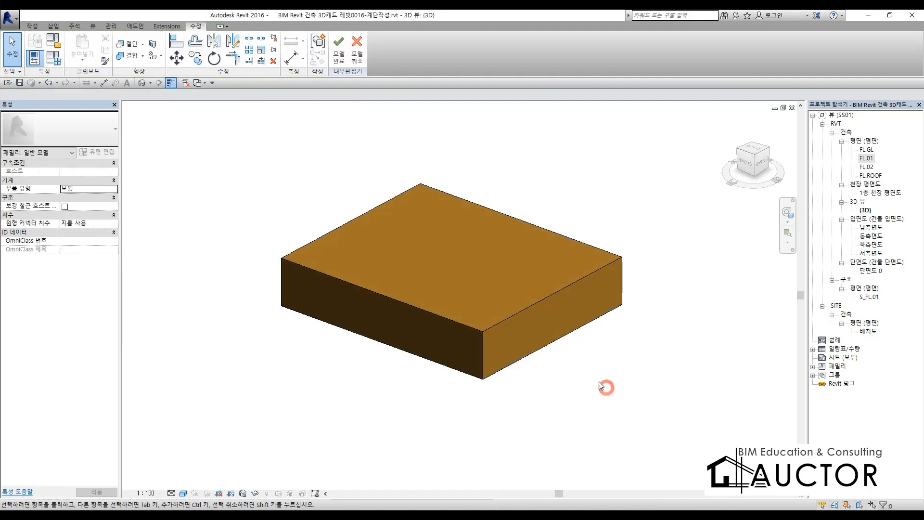
Select the extrusion to inspect its properties and editing options, and clear the selection
left_click(469, 284)
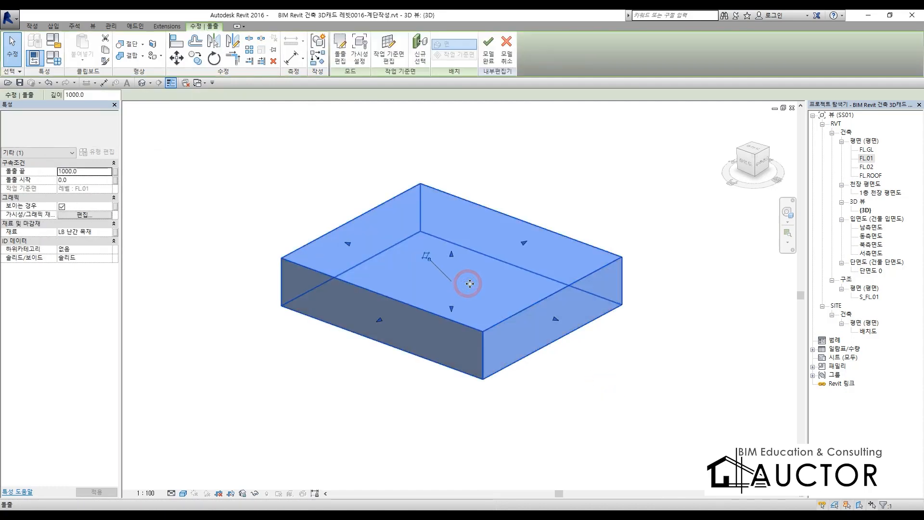
left_click(569, 369)
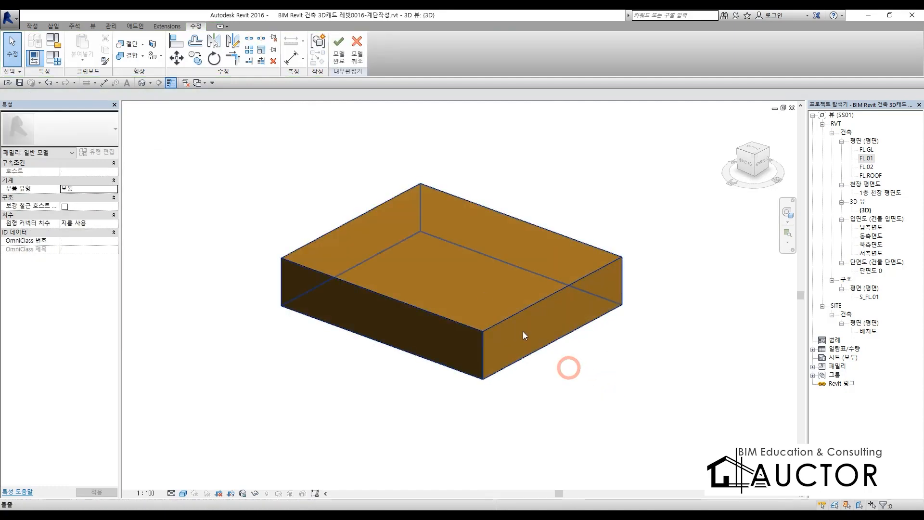
left_click(483, 294)
left_click(653, 372)
left_click(582, 306)
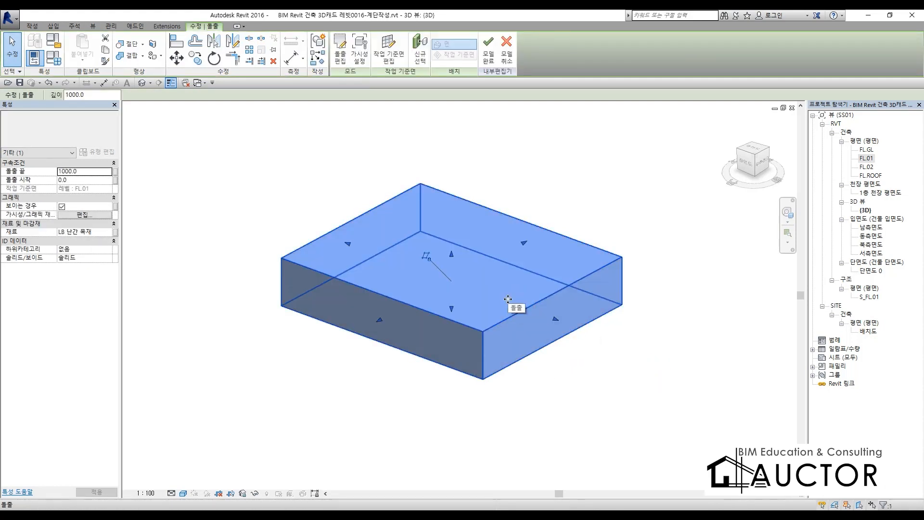
left_click(590, 360)
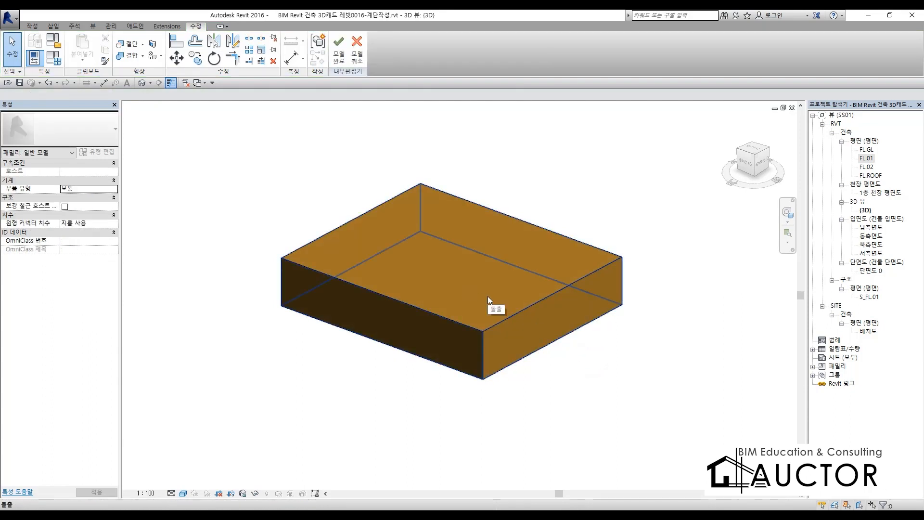
Circle the model finish and cancel commands with the screen pen, write 모든 작업 종료 beside them, and clear the marks
key("ctrl+2")
mouse_move(340, 77)
left_mouse_down()
mouse_move(318, 68)
mouse_move(360, 30)
mouse_move(358, 75)
mouse_move(337, 77)
left_mouse_up()
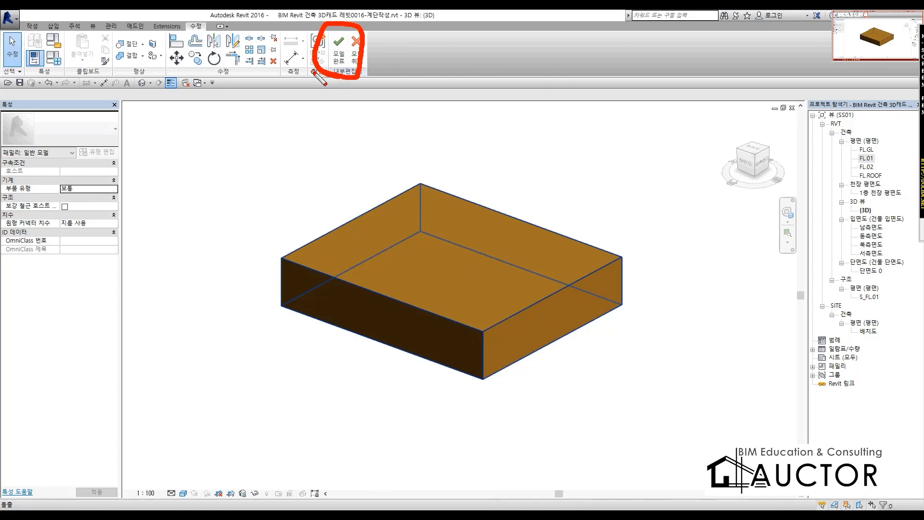
mouse_move(341, 77)
left_mouse_down()
mouse_move(343, 92)
mouse_move(397, 115)
mouse_move(387, 140)
left_mouse_up()
mouse_move(382, 105)
left_mouse_down()
mouse_move(472, 124)
mouse_move(458, 149)
mouse_move(523, 138)
mouse_move(499, 165)
mouse_move(580, 132)
mouse_move(609, 153)
mouse_move(611, 169)
mouse_move(666, 144)
mouse_move(651, 189)
mouse_move(760, 140)
mouse_move(783, 172)
mouse_move(782, 155)
mouse_move(837, 185)
mouse_move(842, 145)
mouse_move(880, 214)
left_mouse_up()
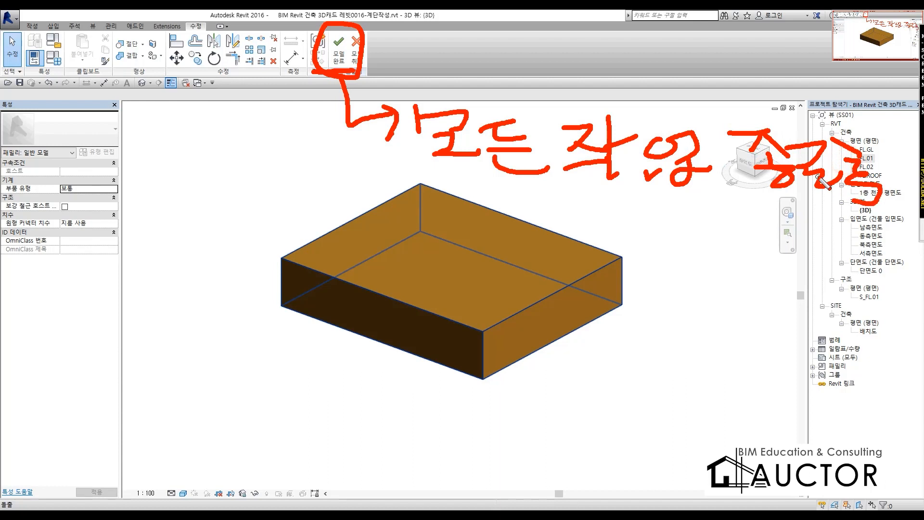
key("Escape")
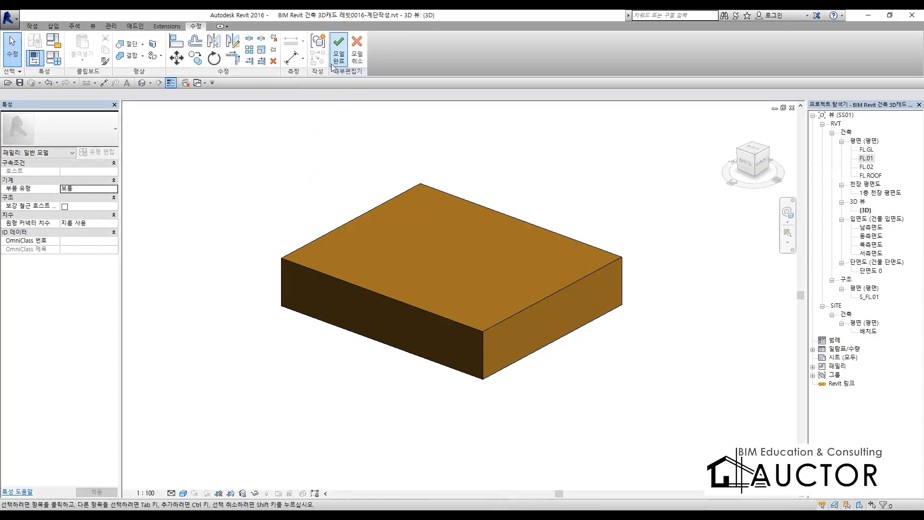
Set the block's extrusion end (돌출 끝) to 1500 mm and finish the in-place model
left_click(462, 284)
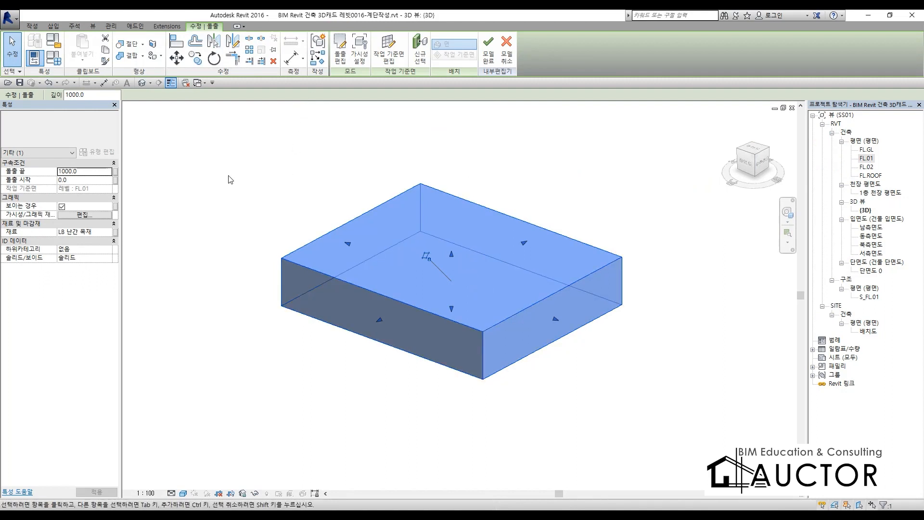
left_click(99, 172)
type("1")
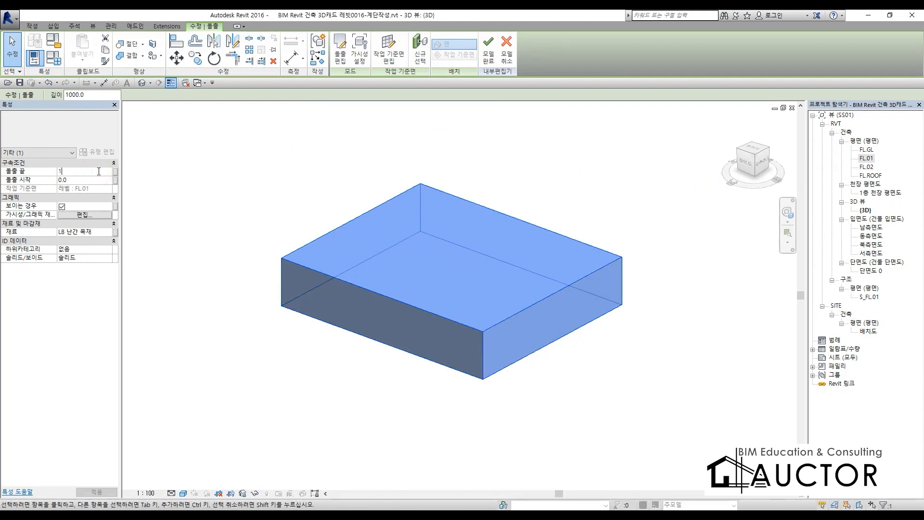
type("500")
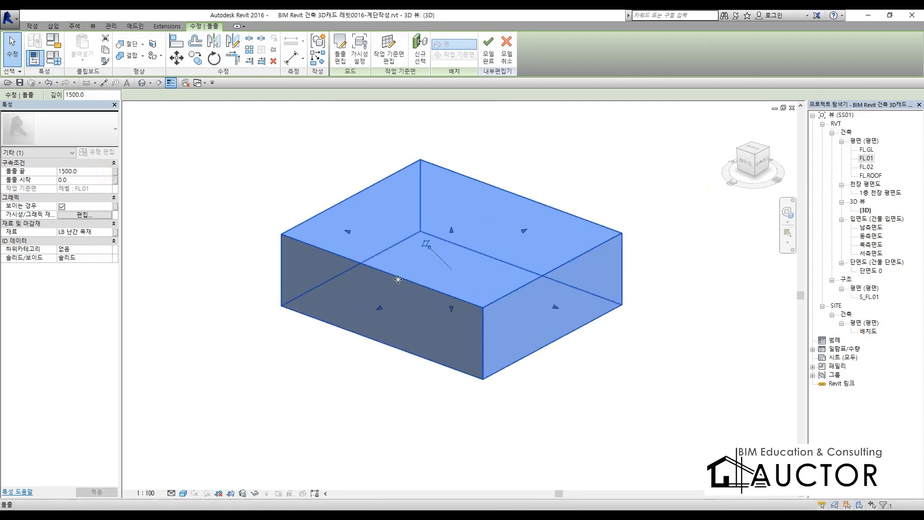
left_click(258, 187)
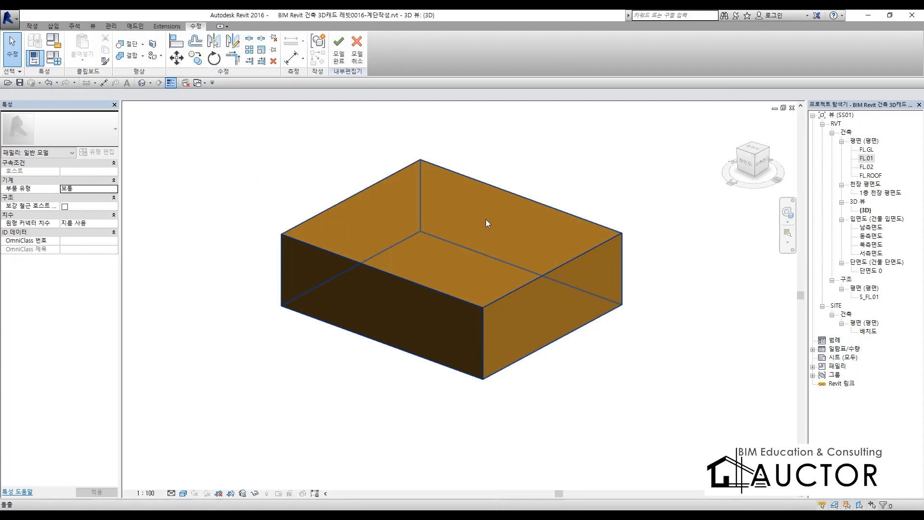
left_click(340, 54)
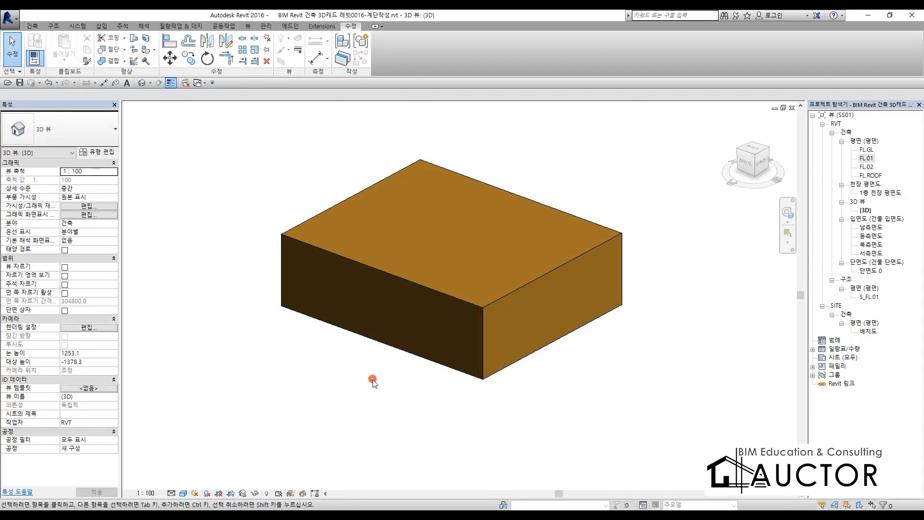
Shorten the finished practice block by pulling its east face inward with the shape handle
scroll(483, 331, "down", 6)
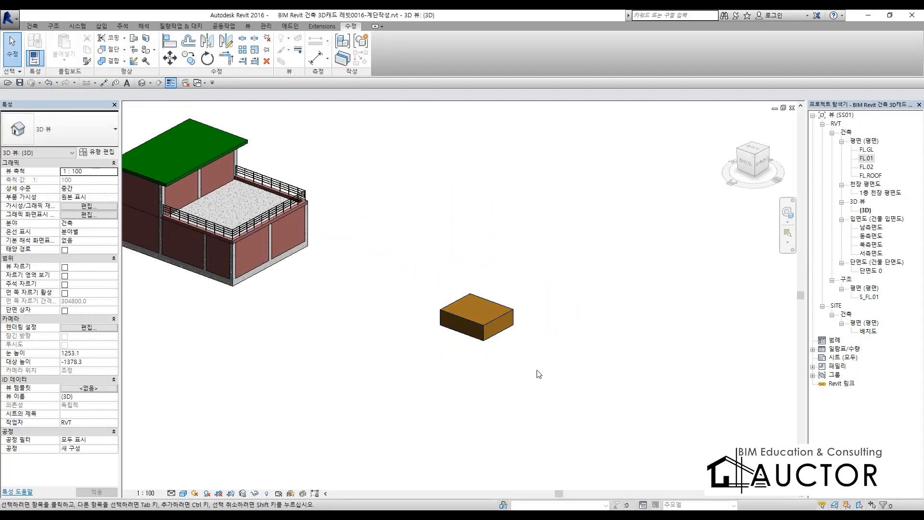
scroll(500, 361, "up", 5)
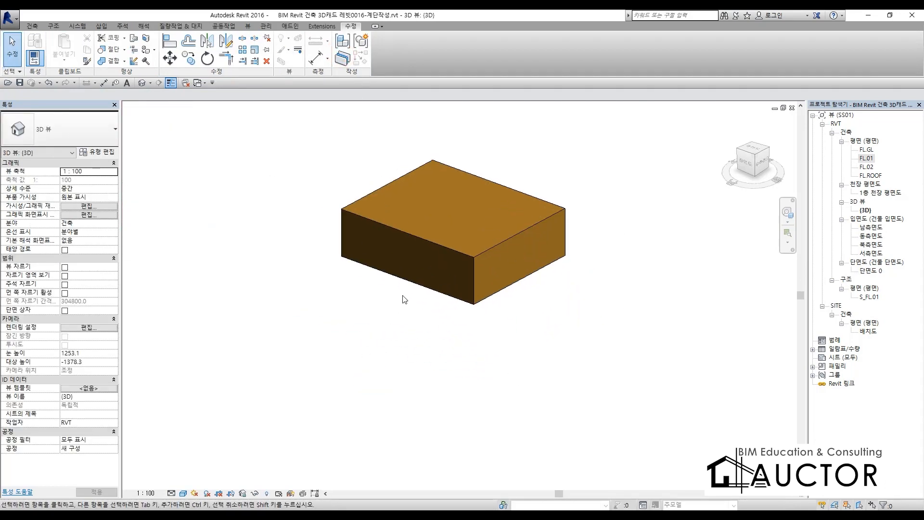
left_click(422, 225)
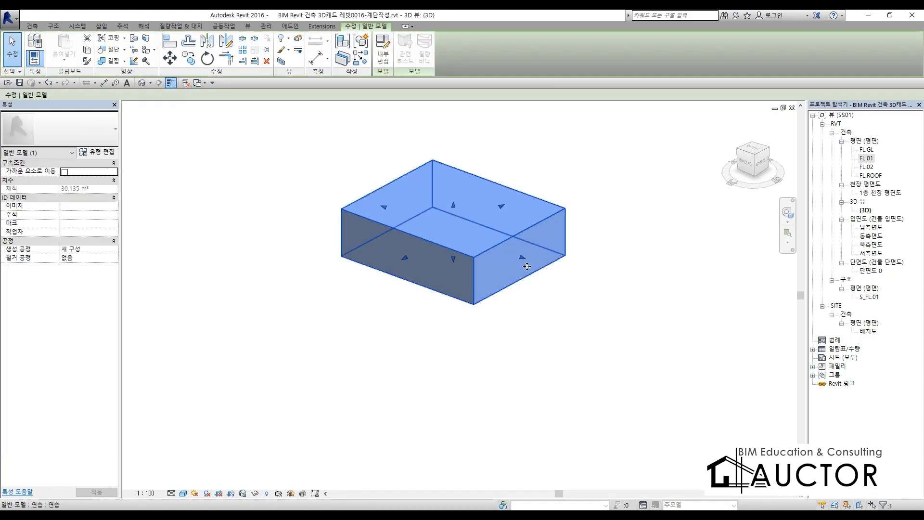
left_click_drag(523, 258, 438, 247)
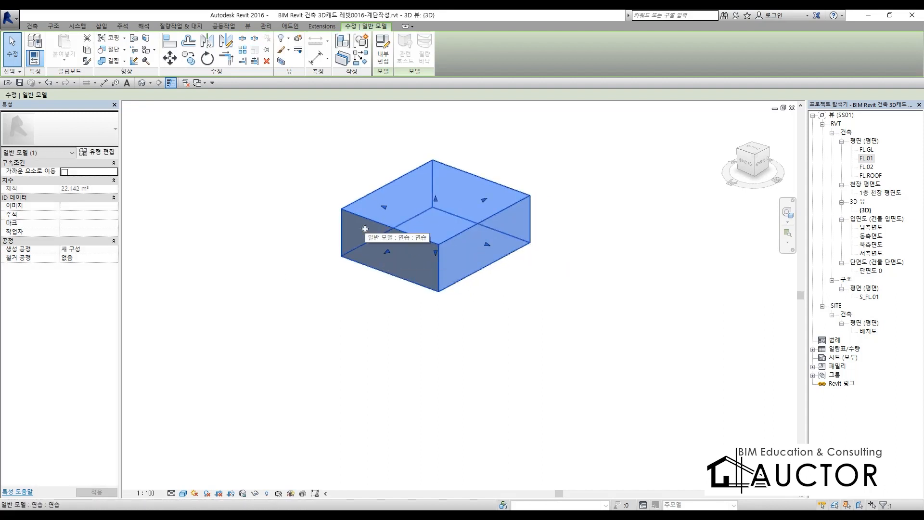
left_click(526, 313)
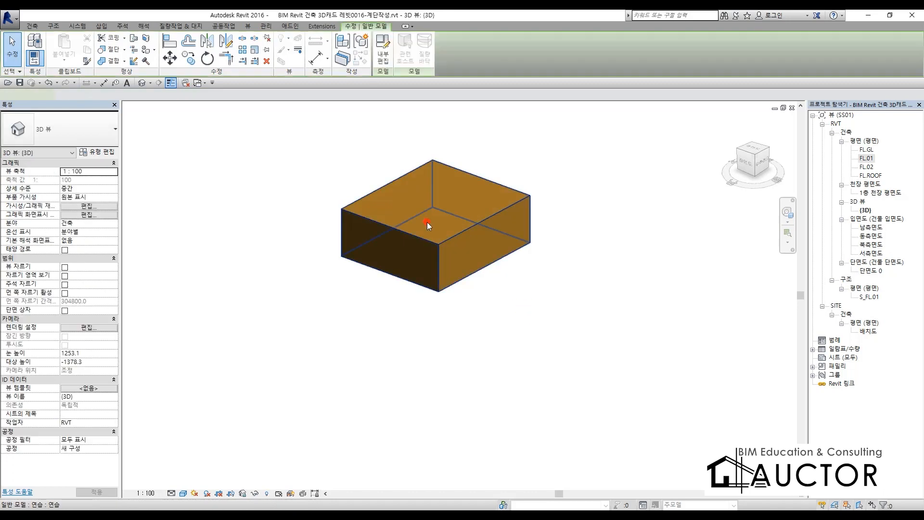
Delete the practice block and reopen the FL.01 floor plan at the building
middle_click_drag(427, 222, 343, 315)
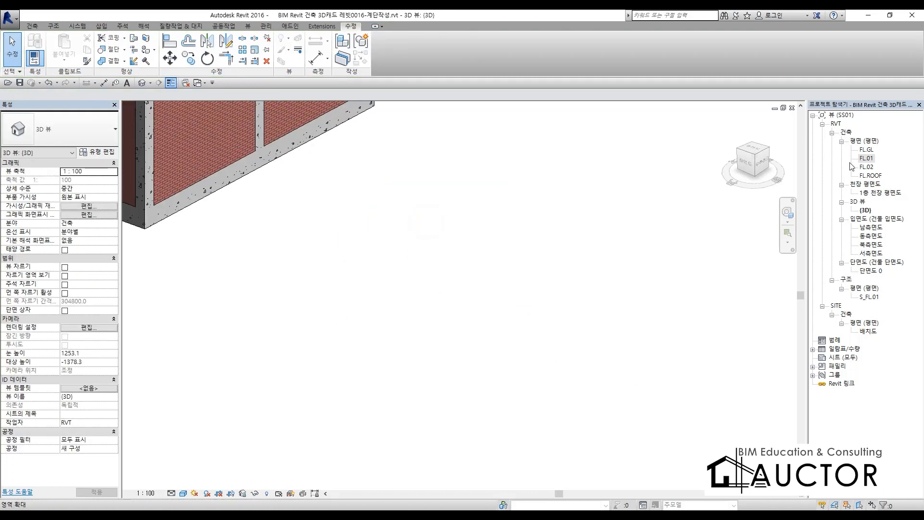
double_click(866, 158)
scroll(552, 225, "down", 10)
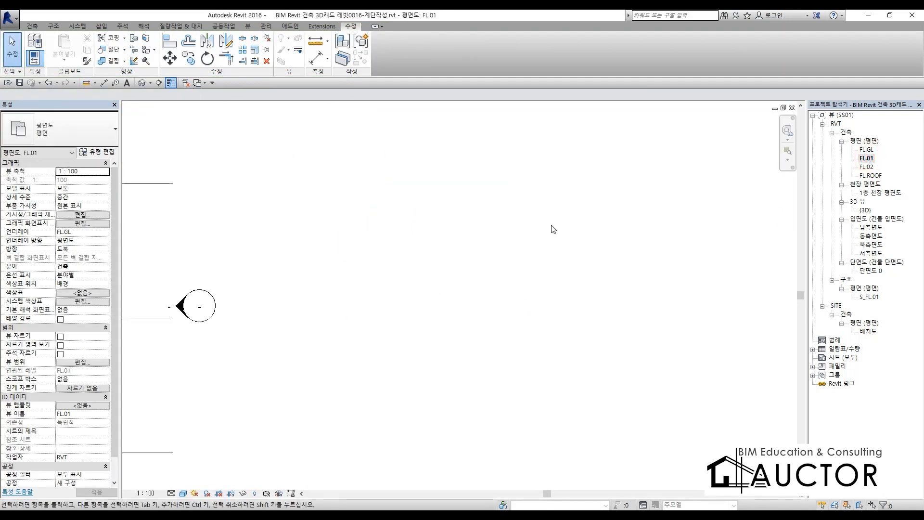
scroll(458, 223, "up", 6)
middle_click_drag(409, 208, 551, 332)
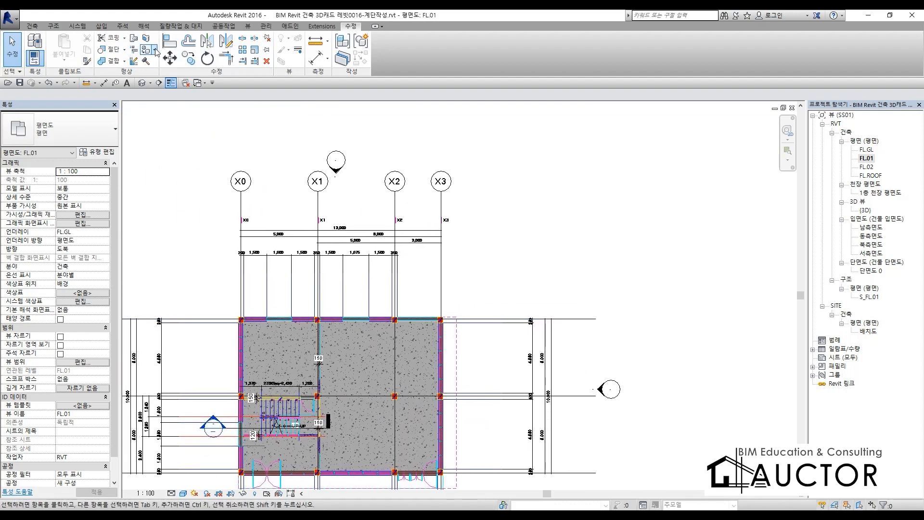
Start an in-place model in the 일반 모델 (Generic Model) category, accepting the suggested name
left_click(32, 26)
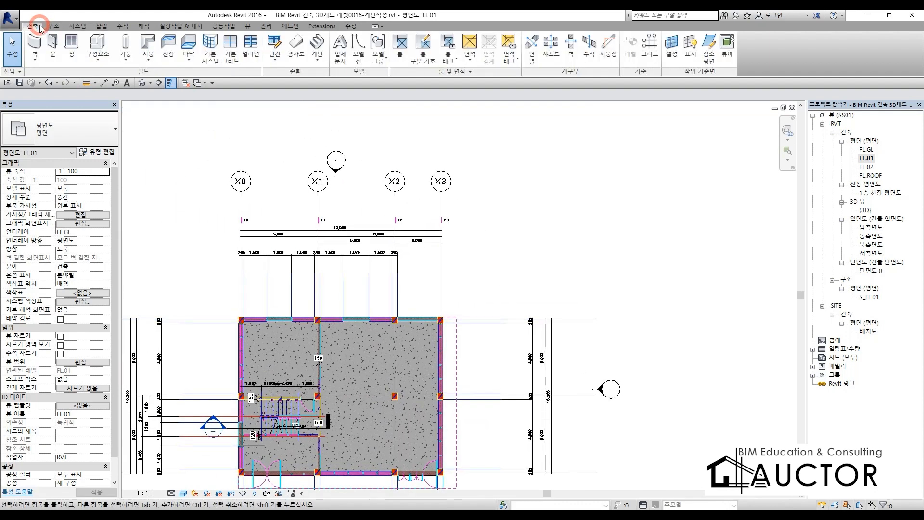
left_click(97, 58)
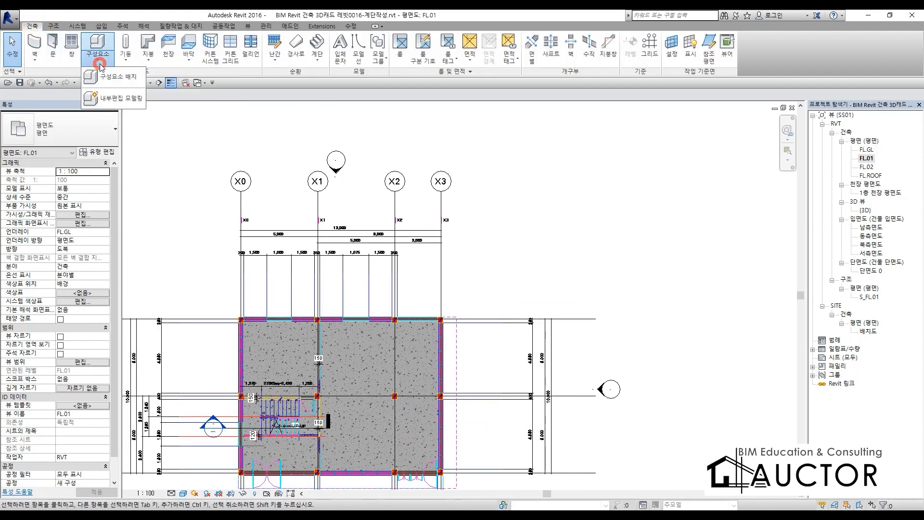
left_click(110, 100)
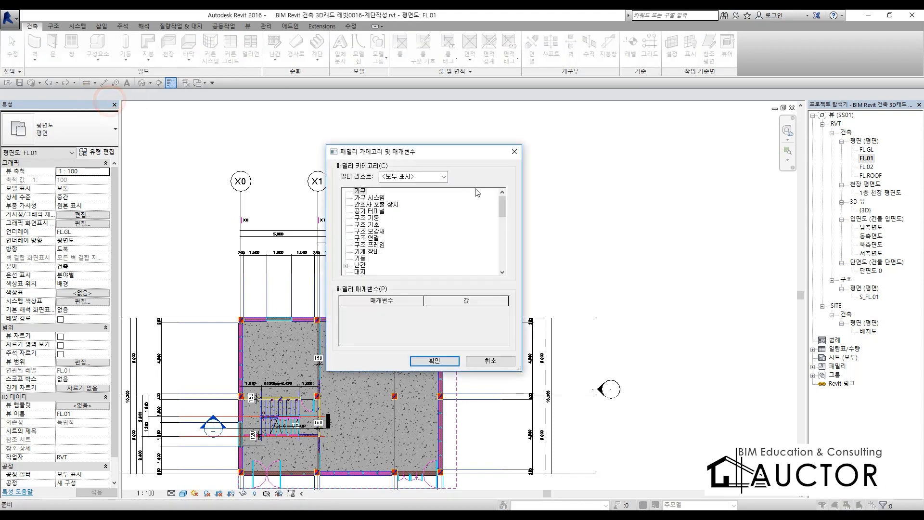
scroll(444, 234, "down", 3)
scroll(447, 241, "down", 3)
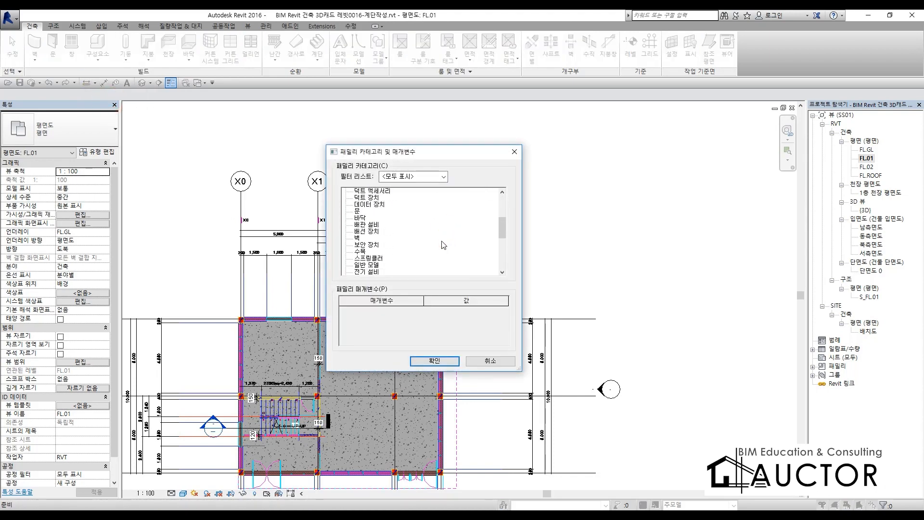
left_click(374, 237)
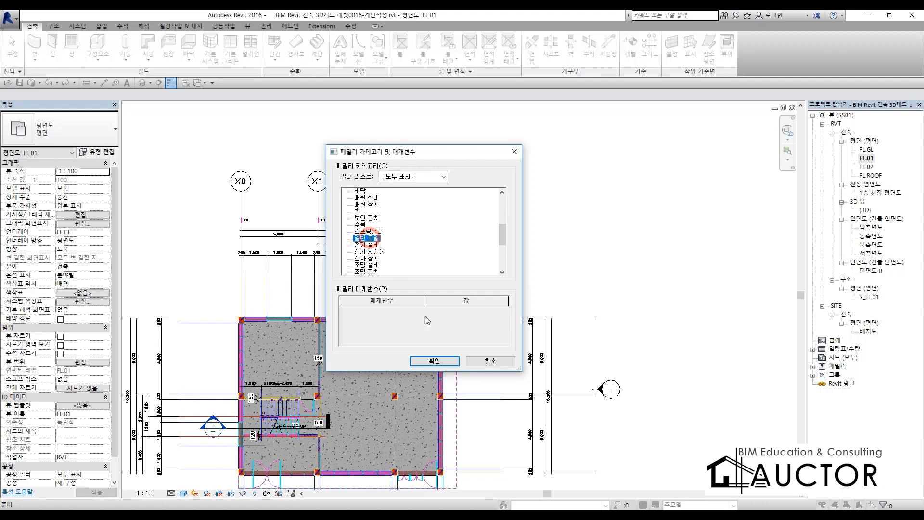
left_click(434, 360)
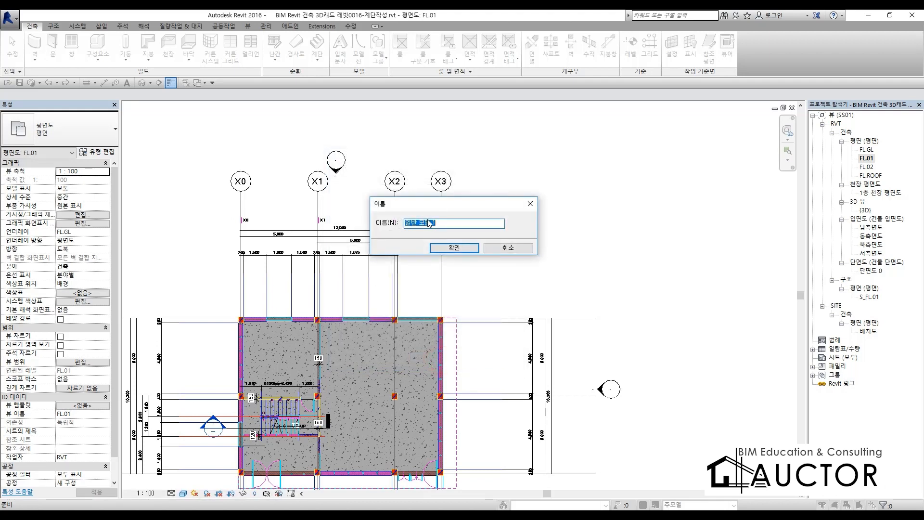
left_click(454, 249)
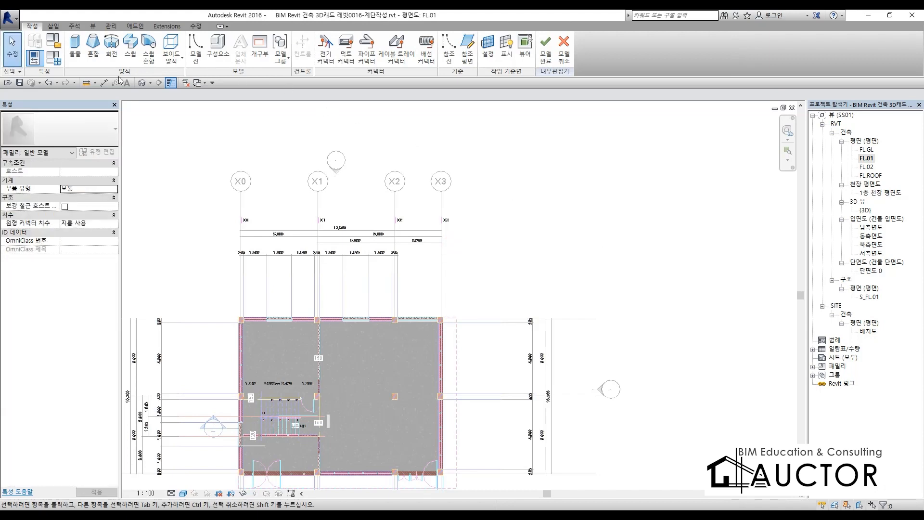
Create a 1000 mm extrusion from a rectangle about 7250 mm wide in the empty area east of the building
left_click(75, 48)
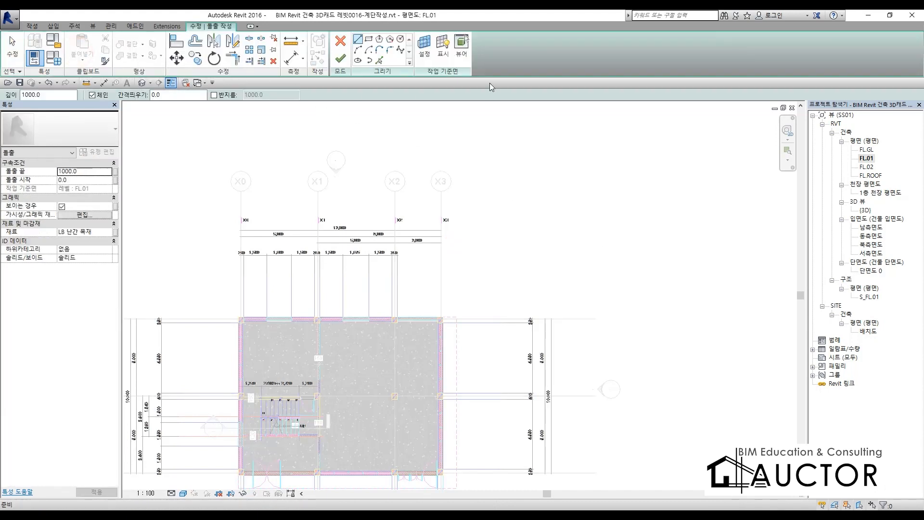
left_click(369, 40)
middle_click_drag(627, 270, 461, 196)
left_click(511, 228)
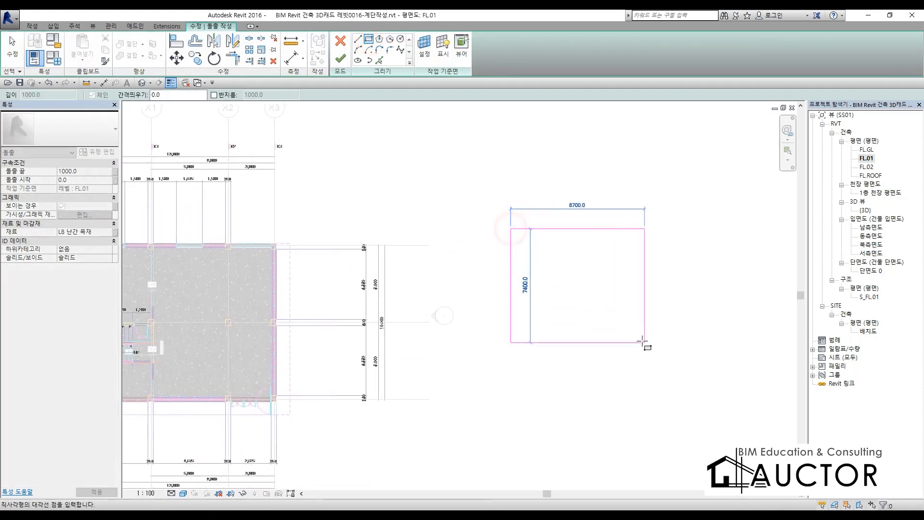
left_click(622, 325)
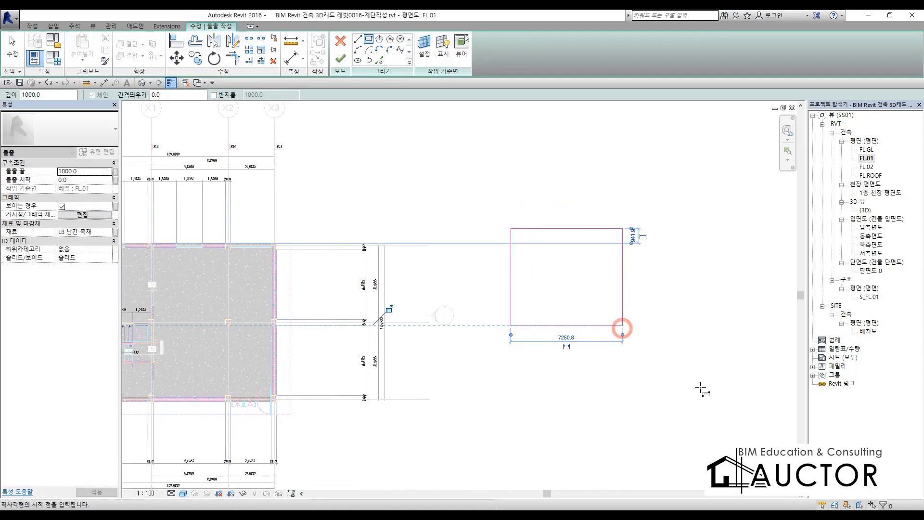
left_click(340, 61)
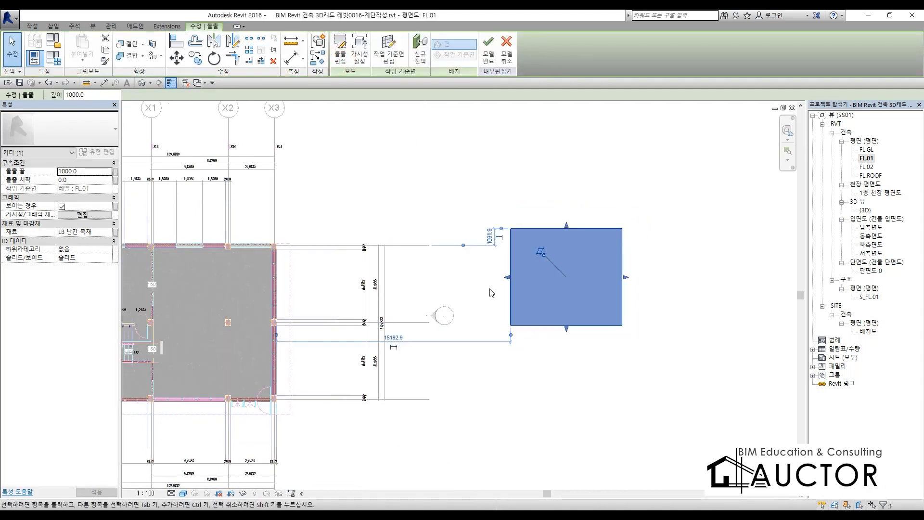
Stretch the rectangular block upward in the 3D view with its top shape handle to make it several times taller
left_click(489, 289)
key("ctrl+Tab")
middle_click_drag(602, 284, 215, 253)
scroll(369, 231, "down", 3)
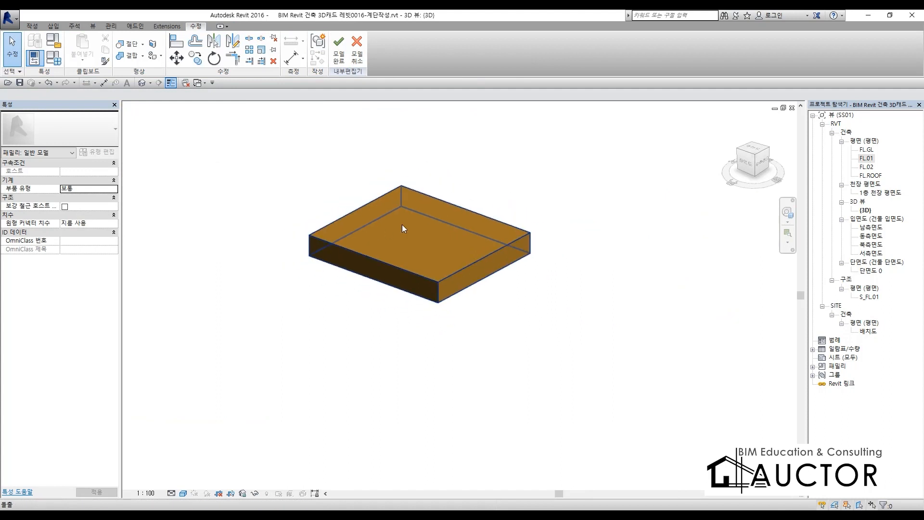
left_click(402, 224)
middle_click_drag(402, 224, 491, 327)
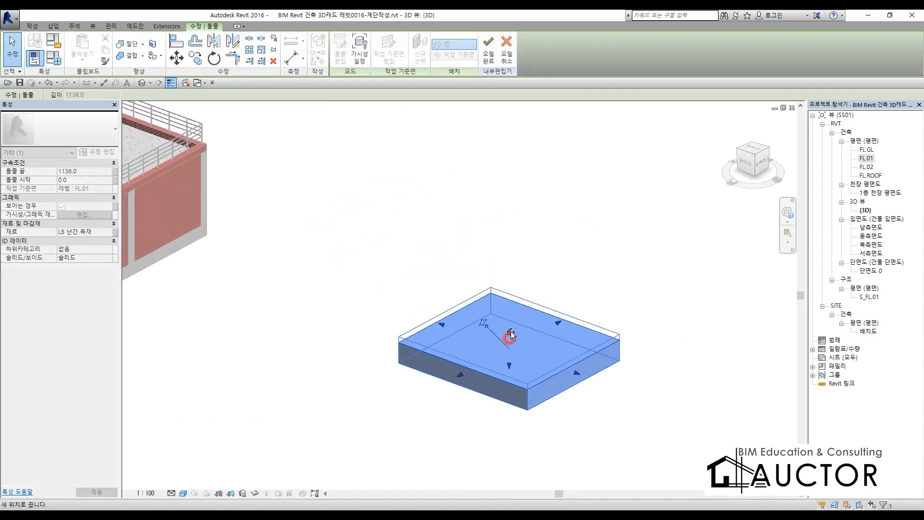
left_click_drag(510, 335, 463, 262)
left_click(631, 351)
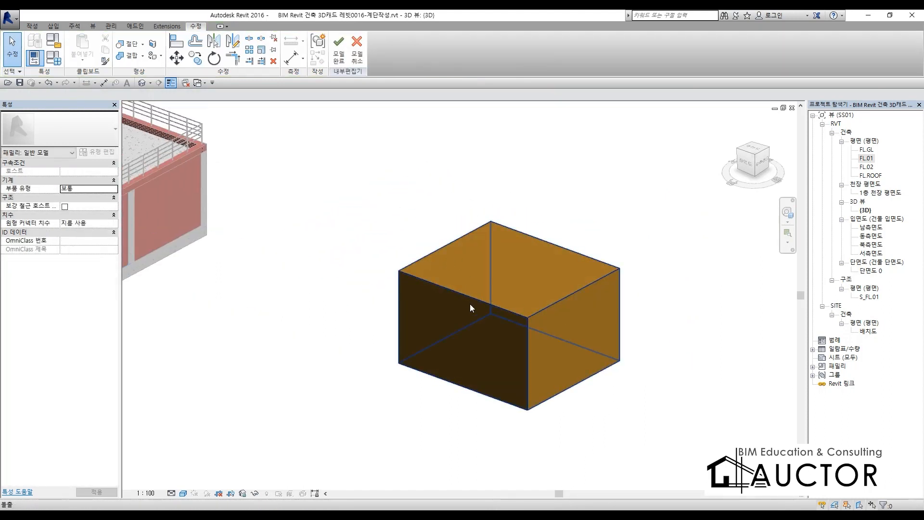
Sketch cylinders projecting from the block's two visible side faces with the screen pen, and clear the marks
middle_click_drag(377, 320, 319, 292, "shift")
left_click(551, 259)
left_click(480, 342)
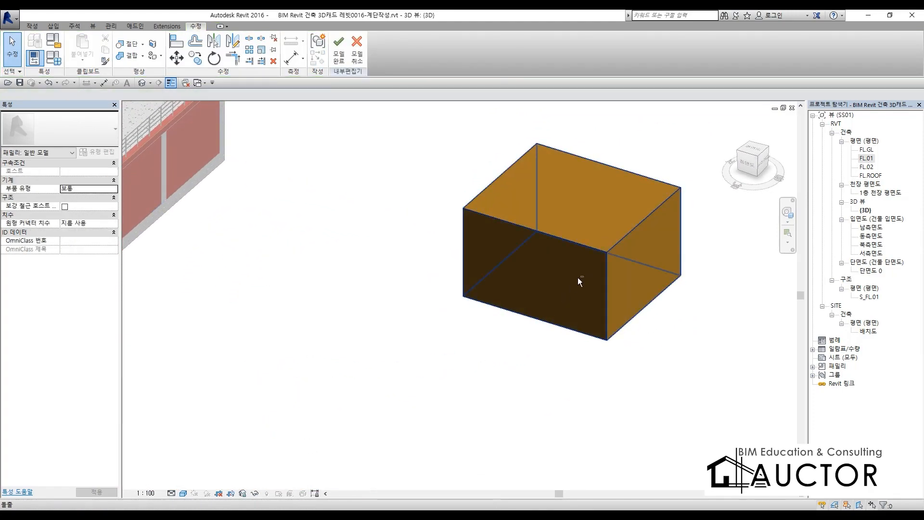
middle_click_drag(577, 277, 561, 287, "shift")
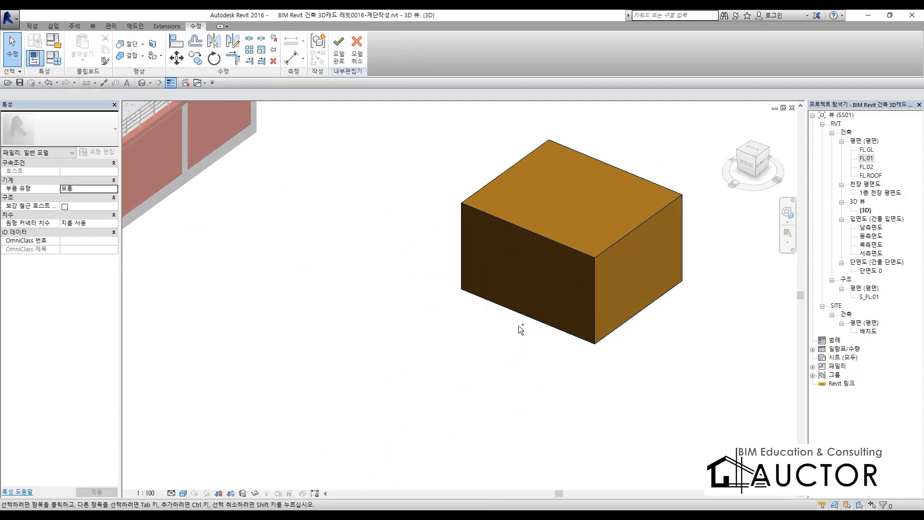
mouse_move(541, 255)
left_mouse_down()
mouse_move(505, 238)
mouse_move(496, 280)
mouse_move(546, 296)
mouse_move(553, 270)
mouse_move(457, 363)
left_mouse_up()
mouse_move(496, 242)
left_mouse_down()
mouse_move(424, 296)
mouse_move(453, 304)
mouse_move(450, 360)
mouse_move(435, 290)
left_mouse_up()
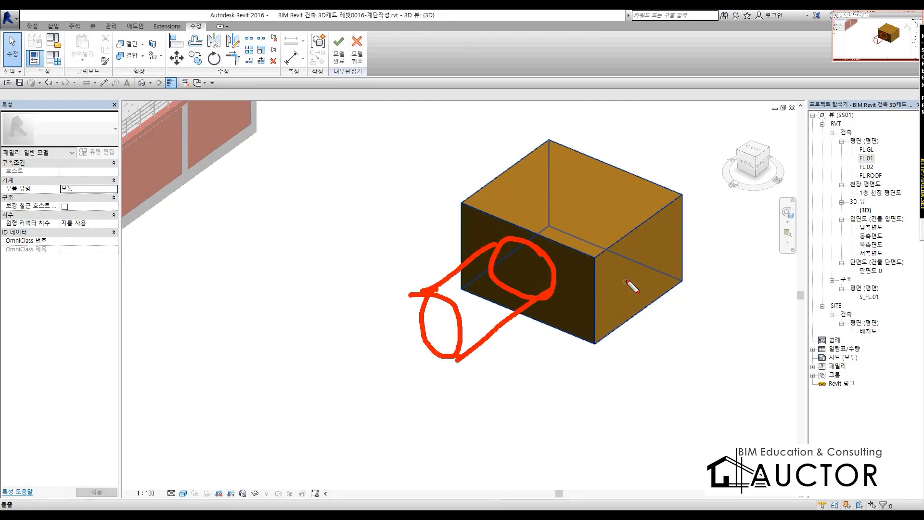
mouse_move(656, 245)
left_mouse_down()
mouse_move(655, 288)
mouse_move(660, 251)
mouse_move(717, 263)
mouse_move(676, 302)
mouse_move(720, 262)
mouse_move(720, 301)
mouse_move(622, 292)
left_mouse_up()
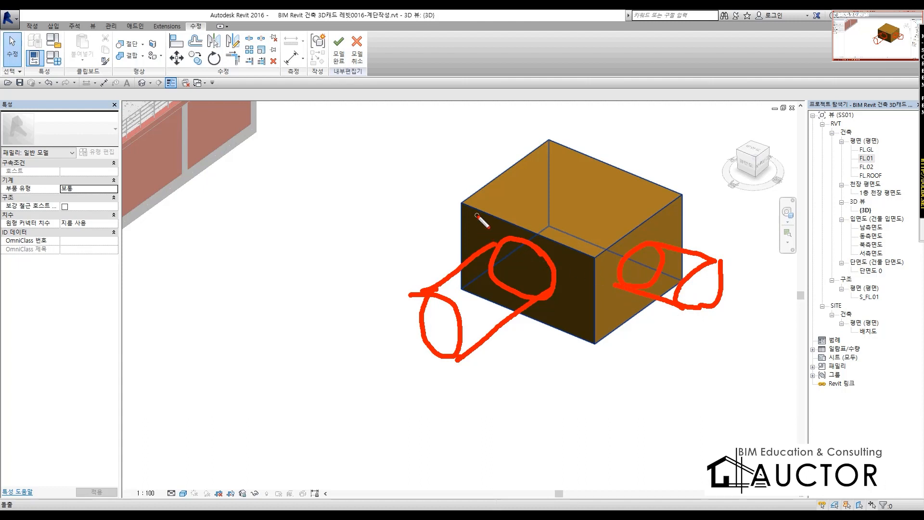
key("Escape")
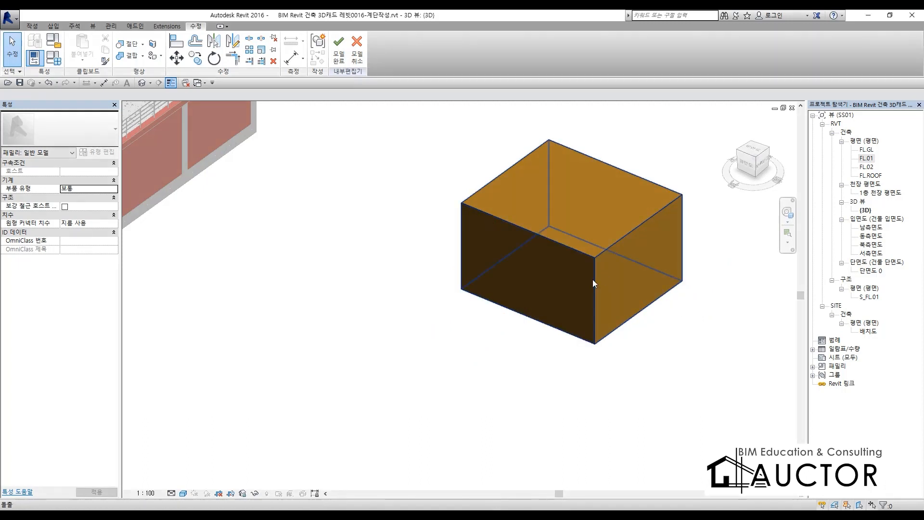
Try to sketch extrusion circles without setting a work plane: radius about 2000 mm over the block's front face and 2800 mm beside it
left_click(33, 27)
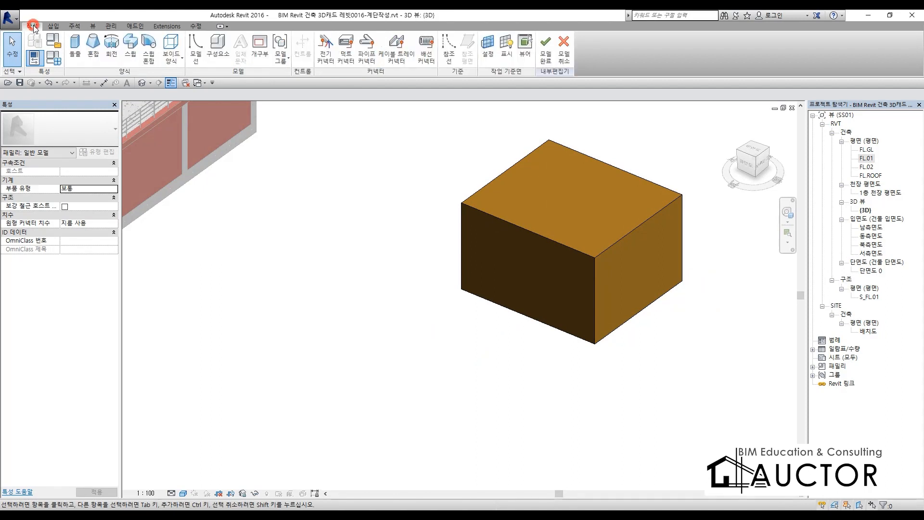
left_click(71, 53)
left_click(402, 40)
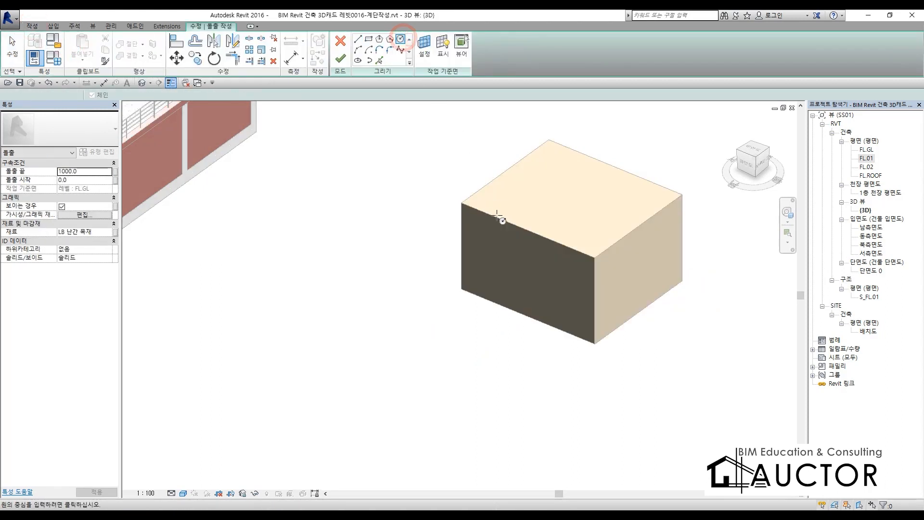
left_click(527, 268)
left_click(542, 293)
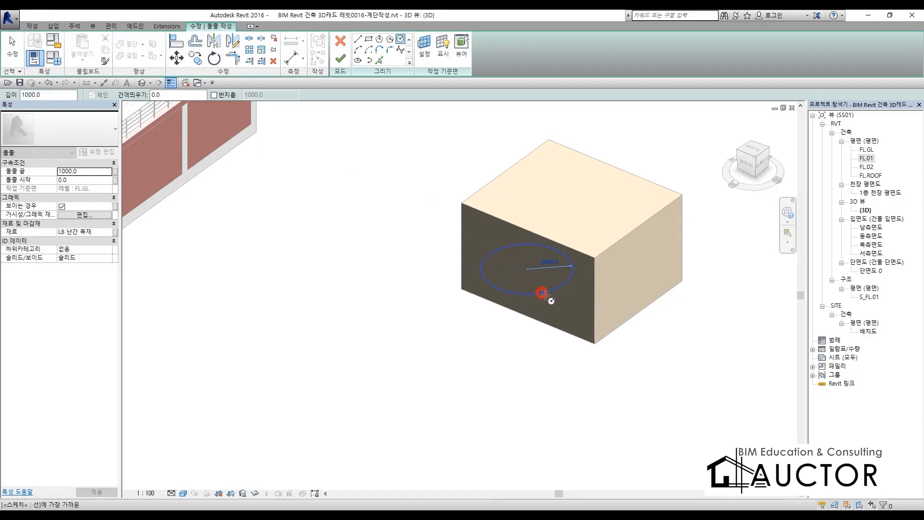
left_click(328, 286)
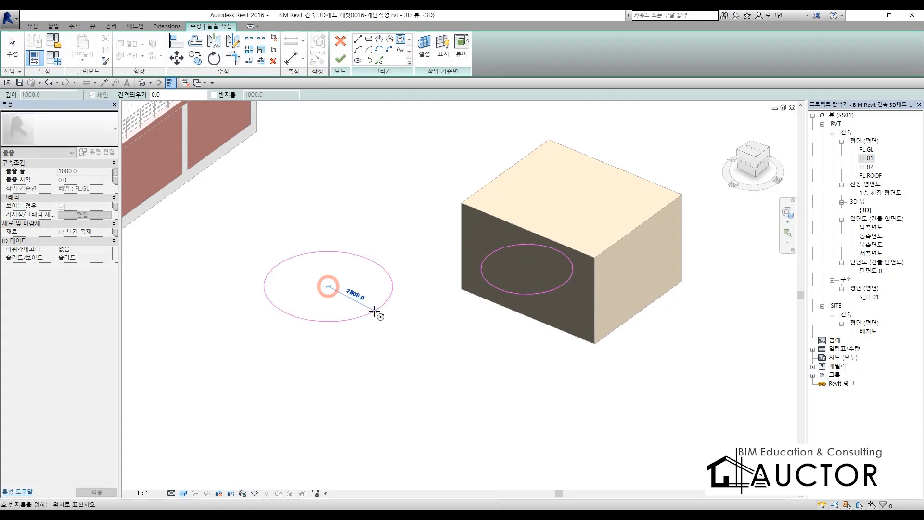
left_click(392, 282)
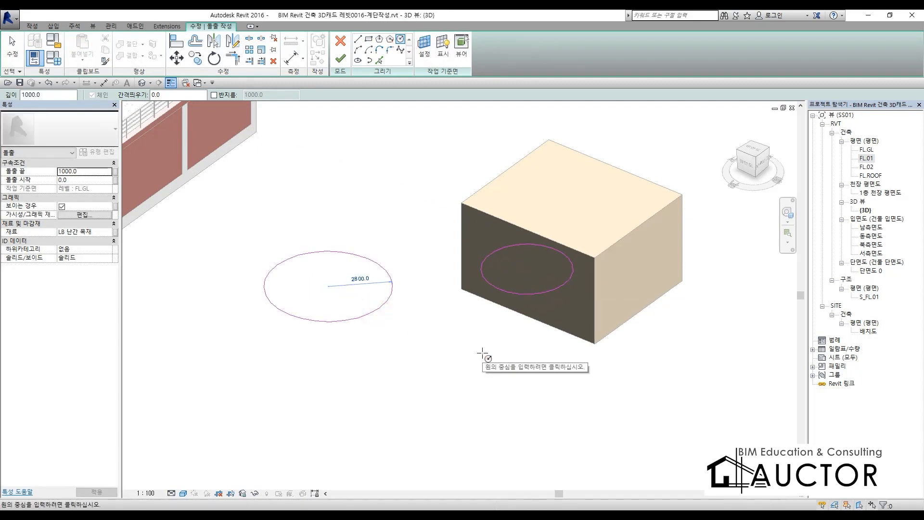
Delete both sketched circles while staying in the extrusion sketch
key("Escape")
key("Escape")
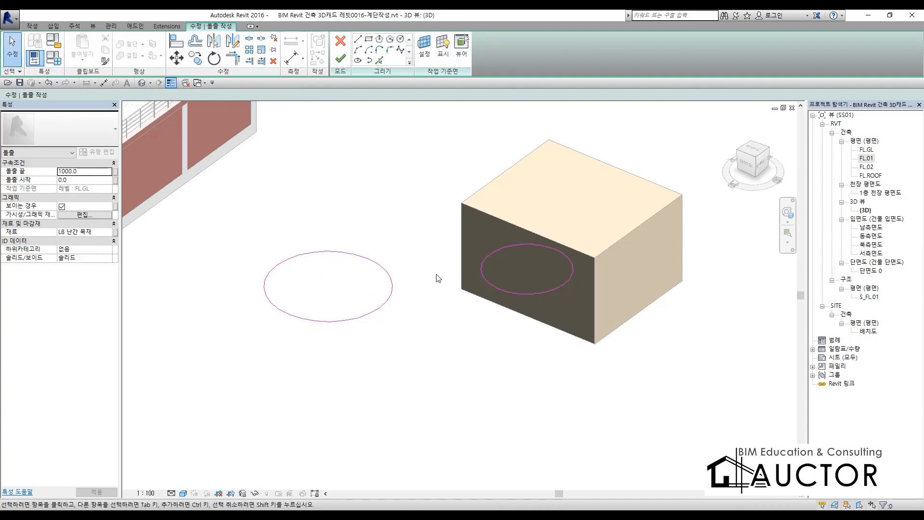
mouse_move(242, 200)
left_mouse_down()
mouse_move(653, 381)
mouse_move(612, 386)
left_mouse_up()
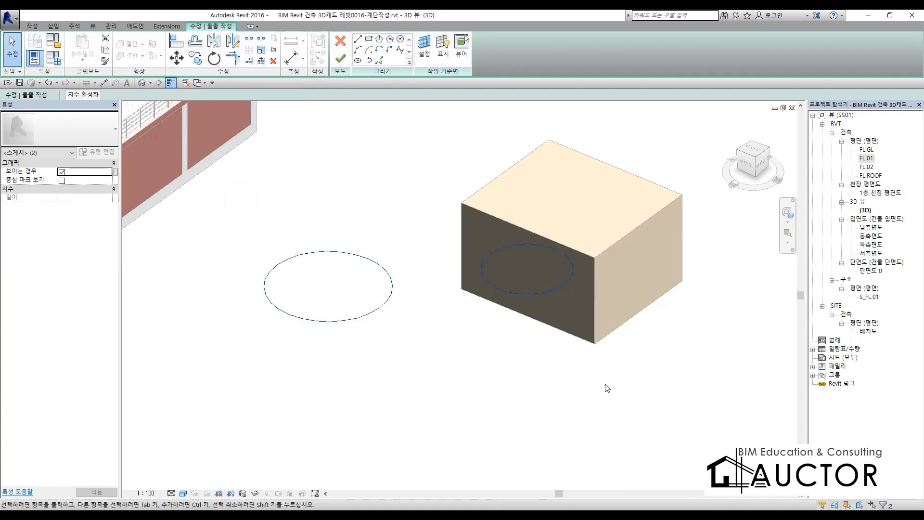
key("Delete")
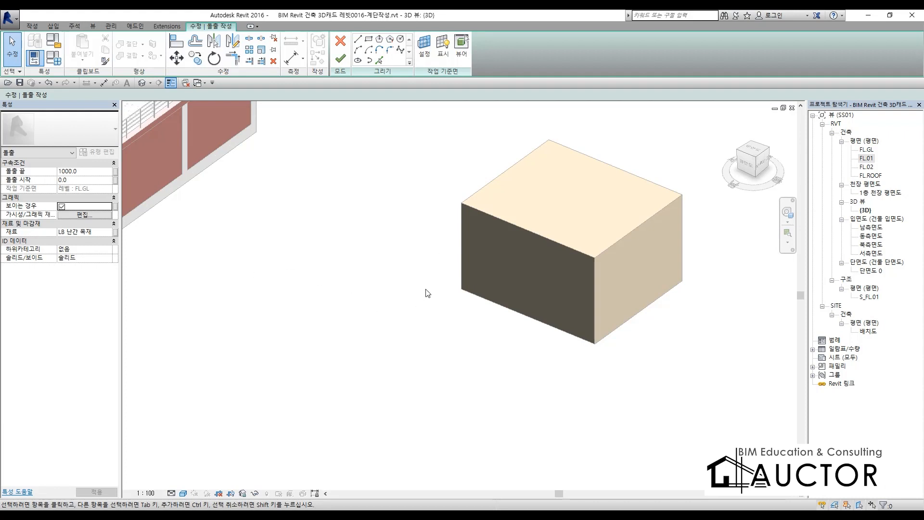
Sketch a circle of about 4600 mm radius beside the block and finish it as a 1000 mm extrusion
left_click(399, 41)
left_click(322, 247)
left_click(354, 303)
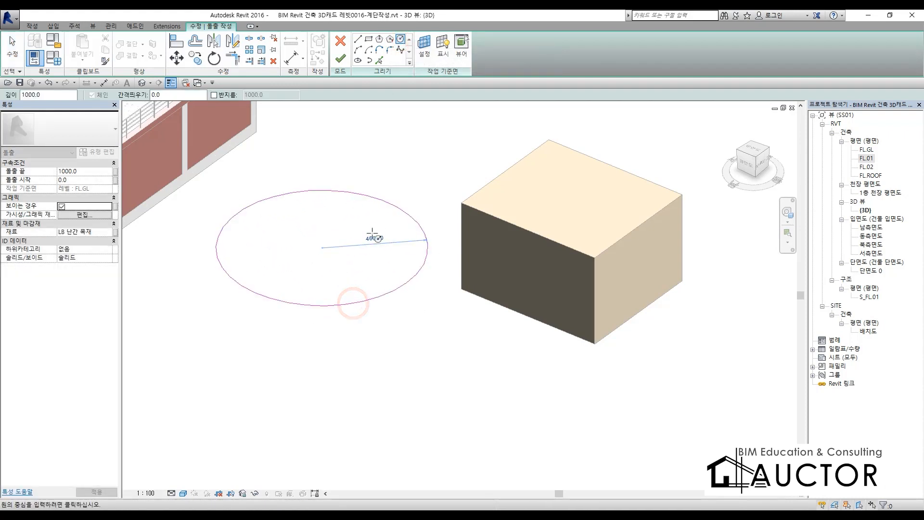
left_click(341, 57)
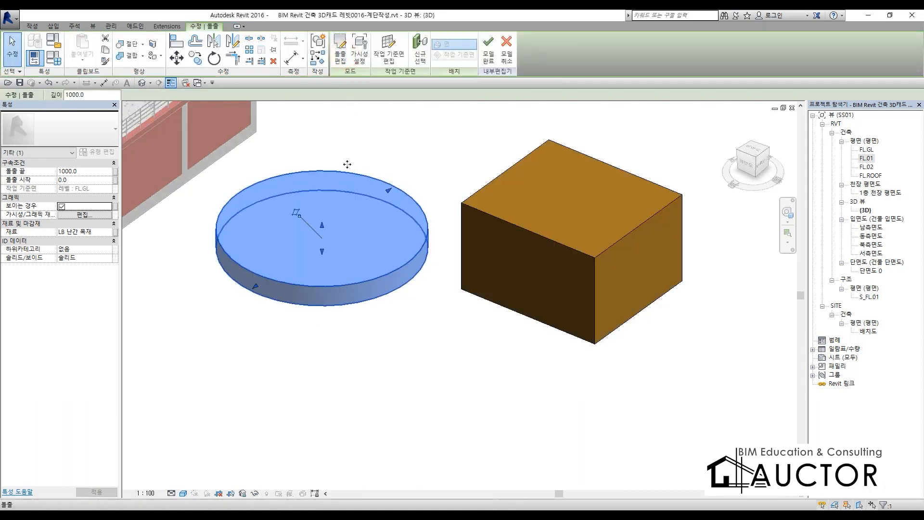
Delete the circular disc extrusion beside the block
left_click(398, 316)
left_click(338, 220)
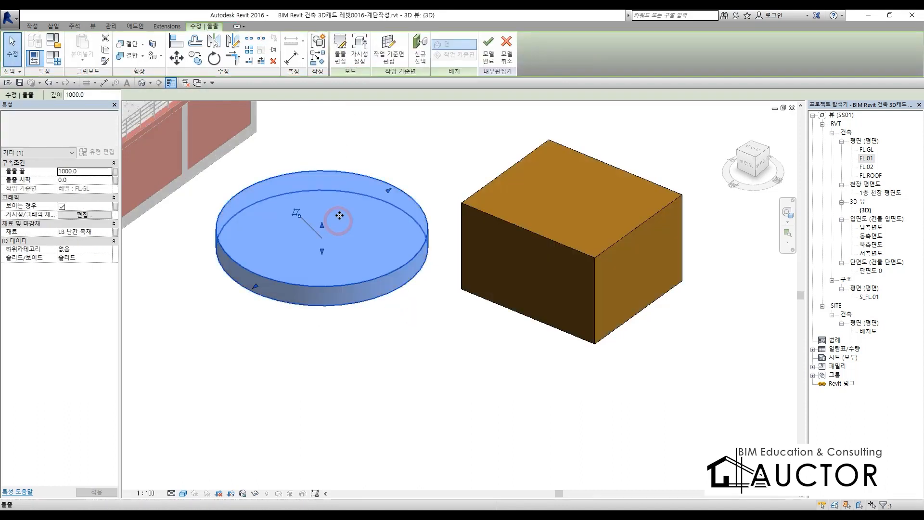
key("Delete")
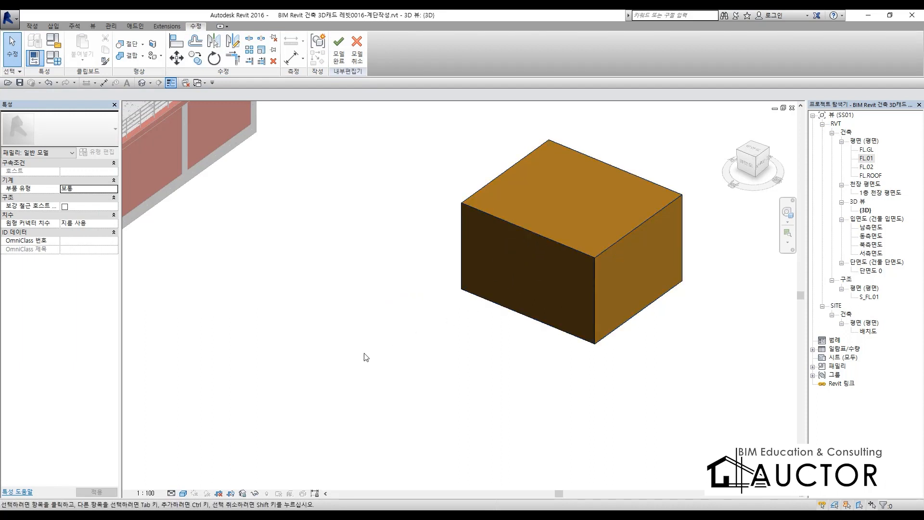
Illustrate a horizontal and a vertical work plane beside the block with hatched screen-pen strokes
key("F9")
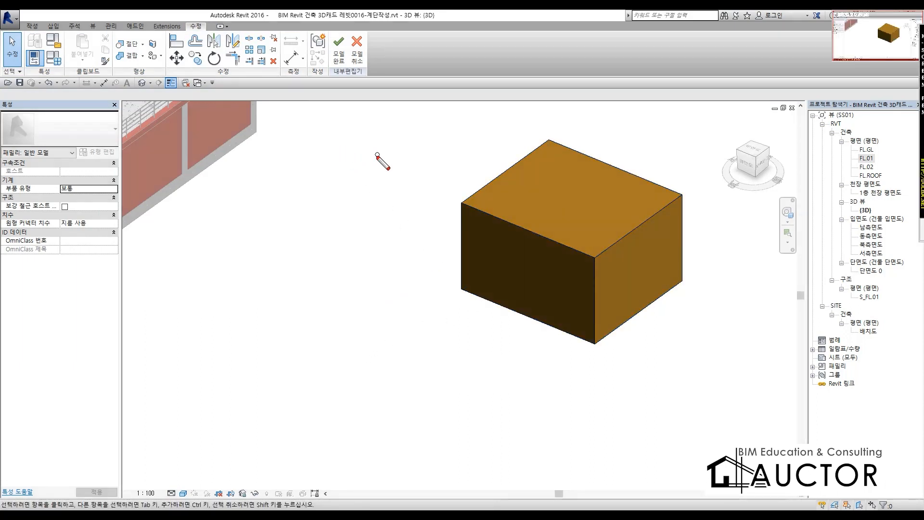
mouse_move(325, 186)
left_mouse_down()
mouse_move(179, 310)
mouse_move(489, 272)
left_mouse_up()
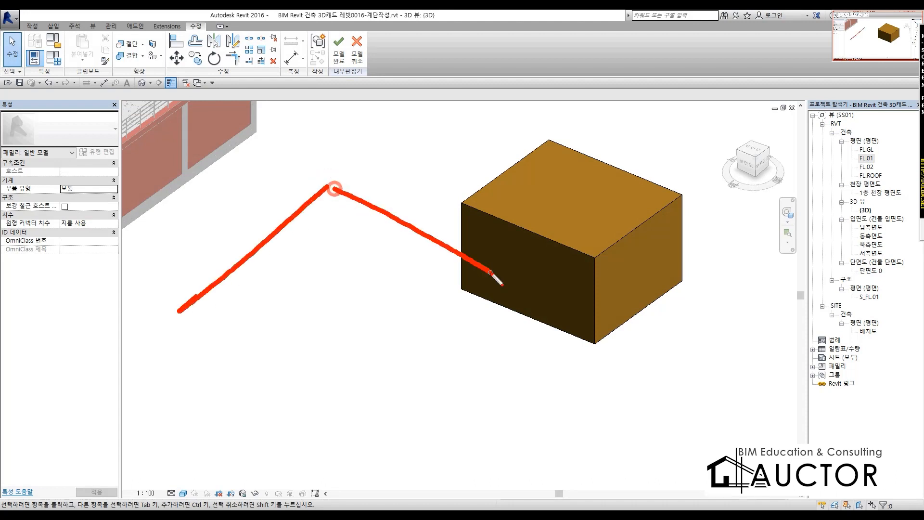
mouse_move(330, 188)
left_mouse_down()
mouse_move(336, 56)
mouse_move(276, 219)
left_mouse_up()
left_click_drag(369, 208, 279, 247)
left_click_drag(384, 238, 243, 281)
left_click_drag(404, 257, 259, 312)
left_click_drag(439, 286, 308, 339)
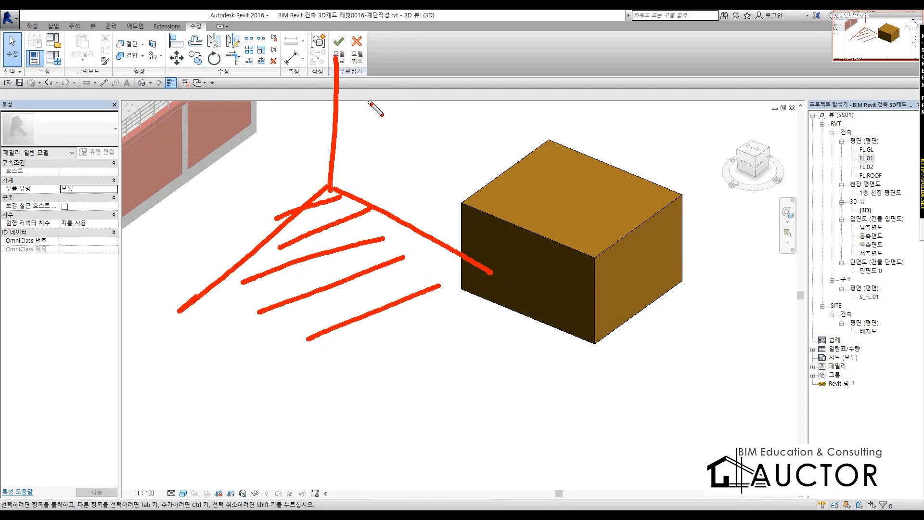
left_click_drag(402, 59, 353, 128)
left_click_drag(428, 87, 349, 181)
left_click_drag(456, 148, 403, 199)
left_click_drag(500, 162, 441, 232)
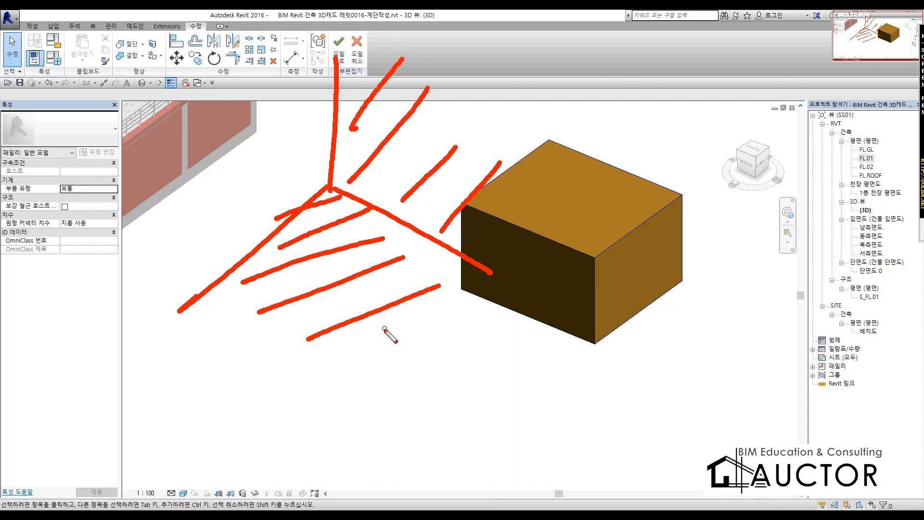
Clear the earlier pen strokes, open the work plane settings and temporarily trace the FL.GL plane outline with the screen pen
key("Escape")
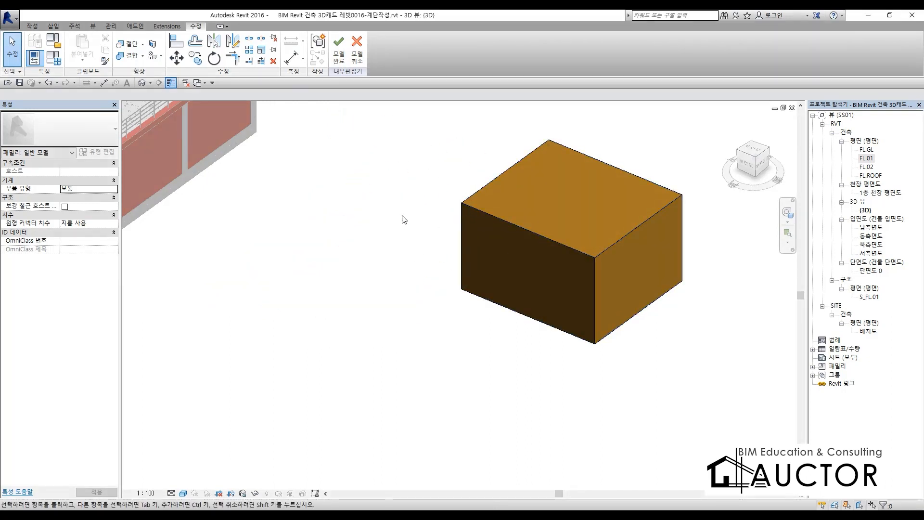
left_click(32, 26)
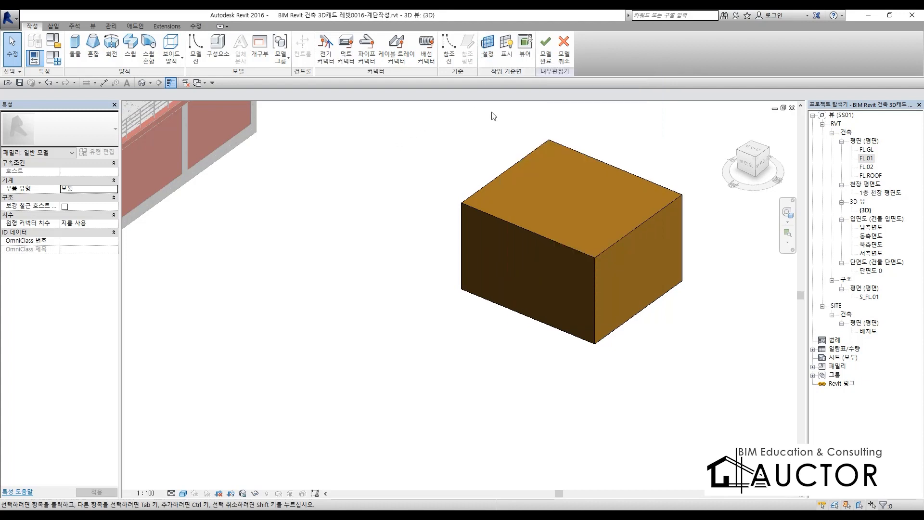
left_click(488, 57)
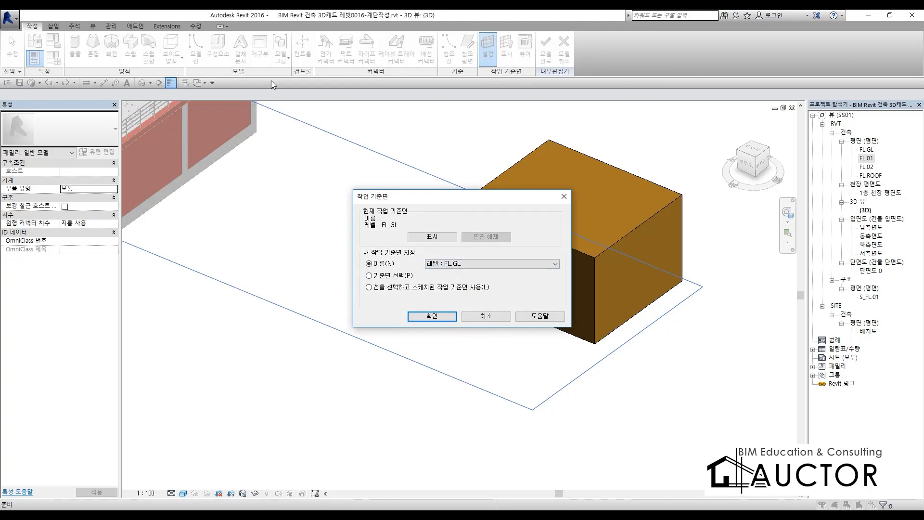
mouse_move(235, 89)
left_mouse_down()
mouse_move(746, 294)
mouse_move(547, 405)
mouse_move(445, 383)
mouse_move(125, 240)
left_mouse_up()
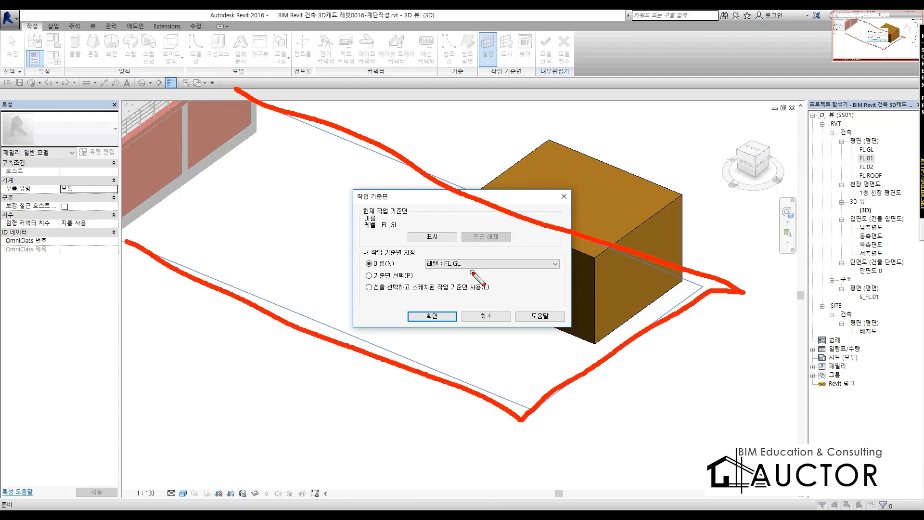
left_click_drag(472, 276, 415, 267)
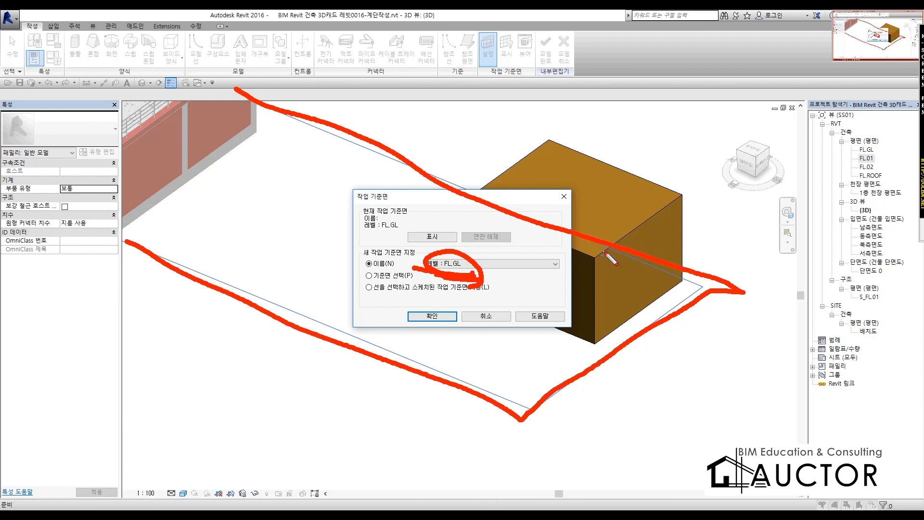
mouse_move(591, 258)
left_mouse_down()
mouse_move(536, 279)
mouse_move(541, 290)
left_mouse_up()
mouse_move(589, 282)
left_mouse_down()
mouse_move(546, 303)
mouse_move(549, 317)
mouse_move(580, 314)
left_mouse_up()
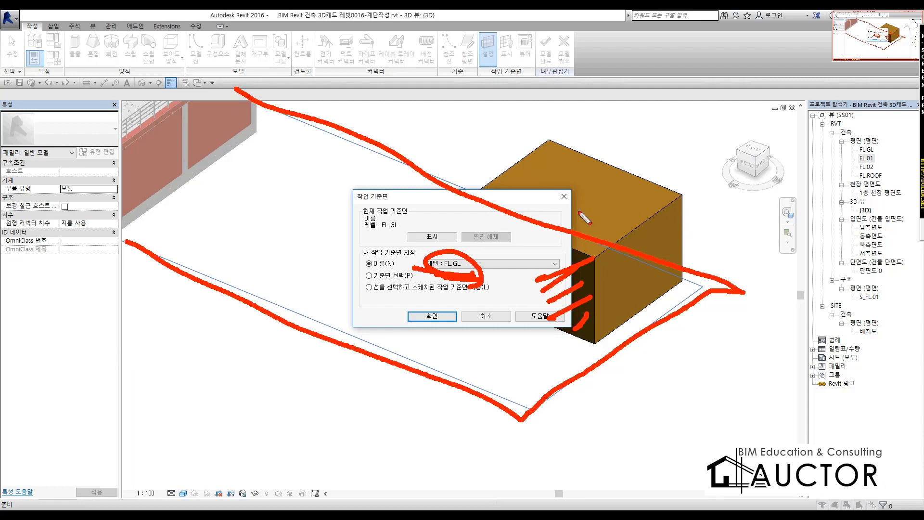
mouse_move(364, 285)
left_mouse_down()
mouse_move(431, 288)
mouse_move(396, 263)
mouse_move(359, 283)
mouse_move(394, 284)
left_mouse_up()
key("Escape")
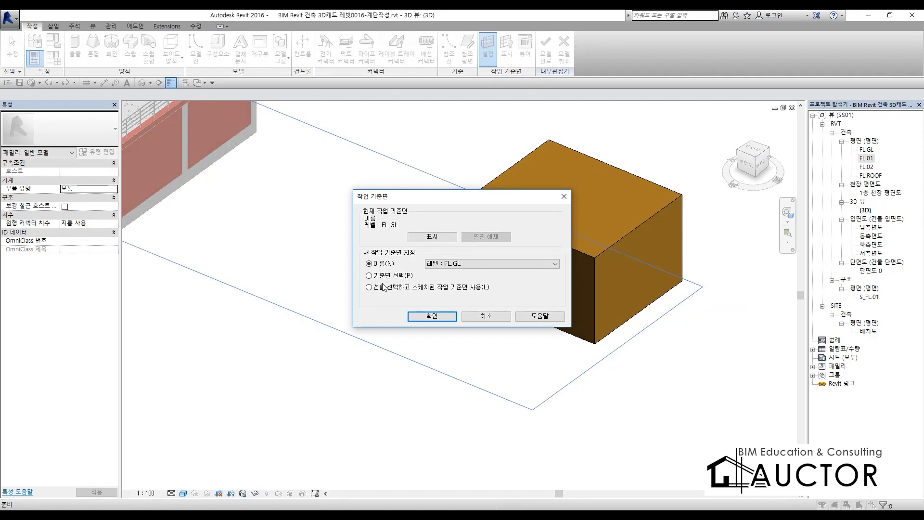
Start picking a new work plane and switch the 3D view's visual style to Hidden Line
left_click(369, 275)
left_click(422, 317)
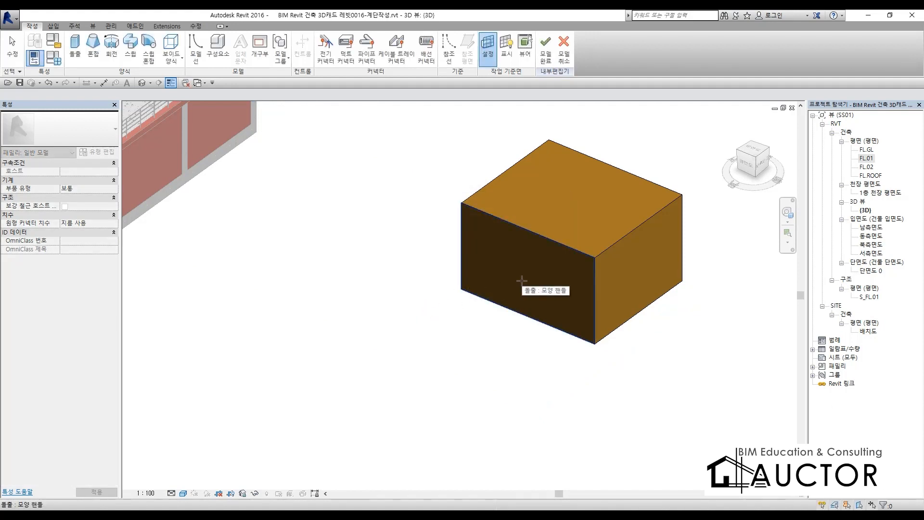
left_click(187, 491)
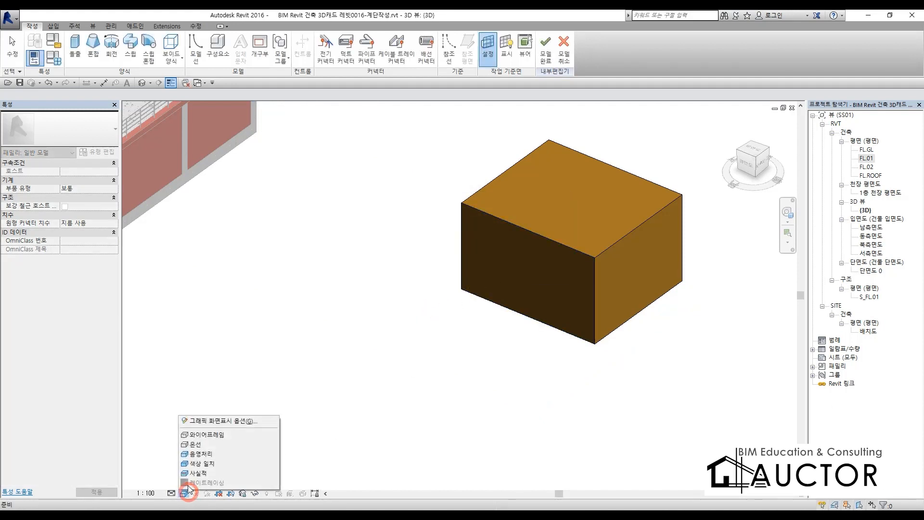
left_click(194, 444)
Pick the block's long front face as the work plane and turn on the work plane display
left_click(389, 275)
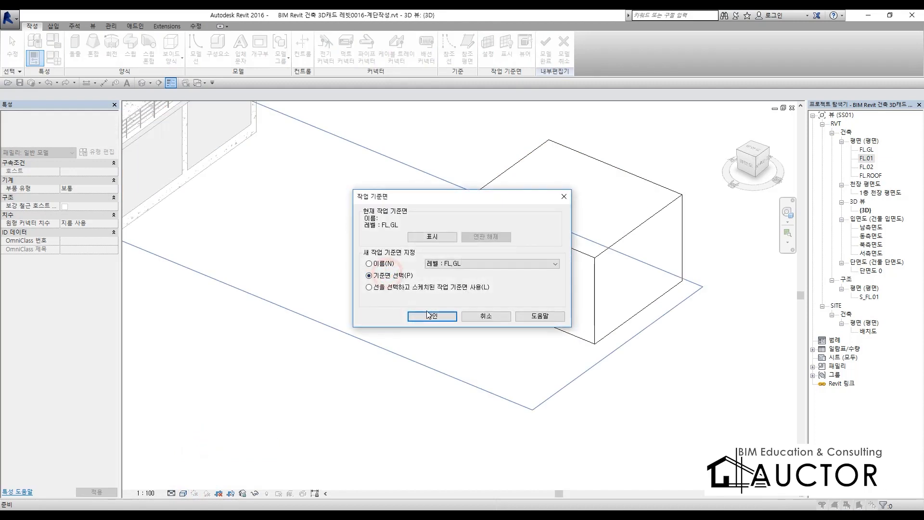
left_click(431, 316)
left_click(475, 268)
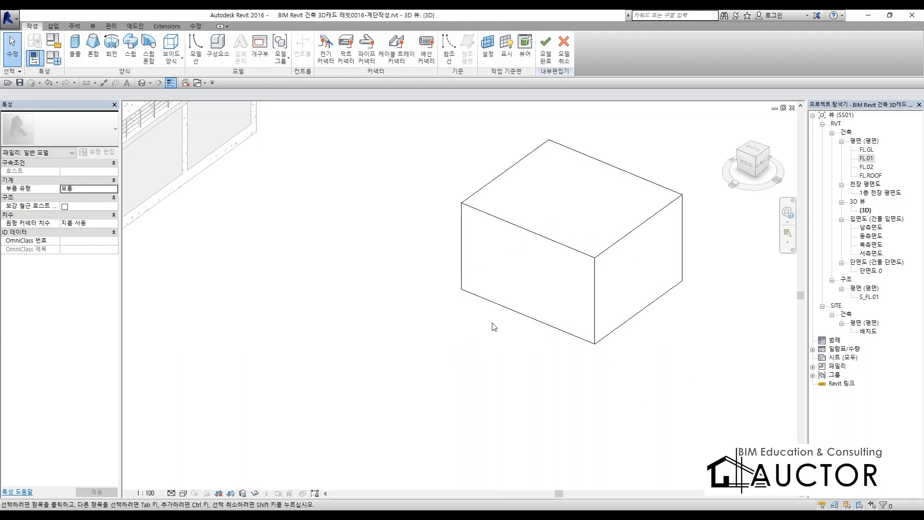
left_click(506, 56)
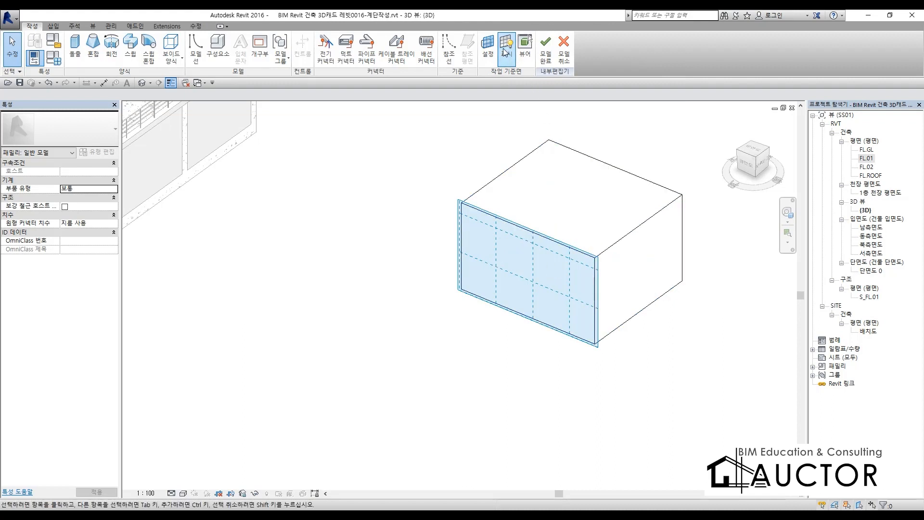
Move the work plane to the block's shorter side face by picking that face as the plane, and clear the grid selection
left_click(487, 48)
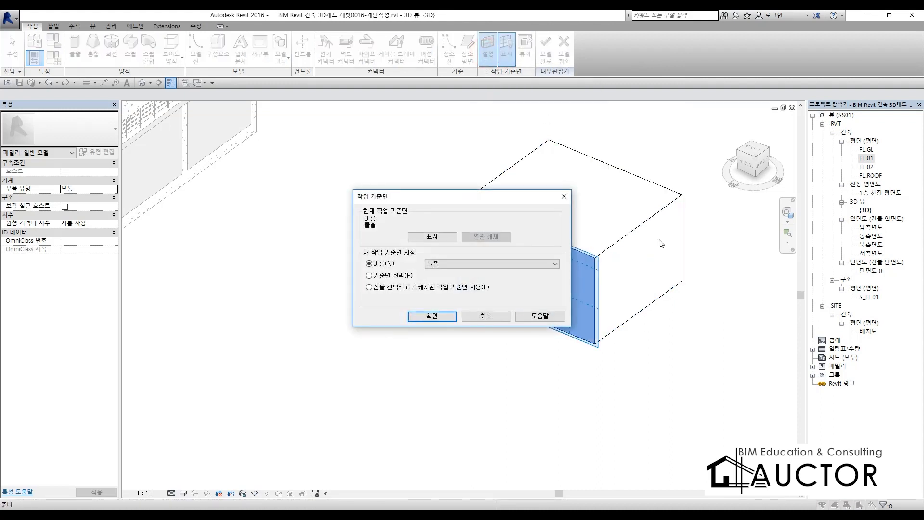
left_click(397, 276)
left_click(423, 316)
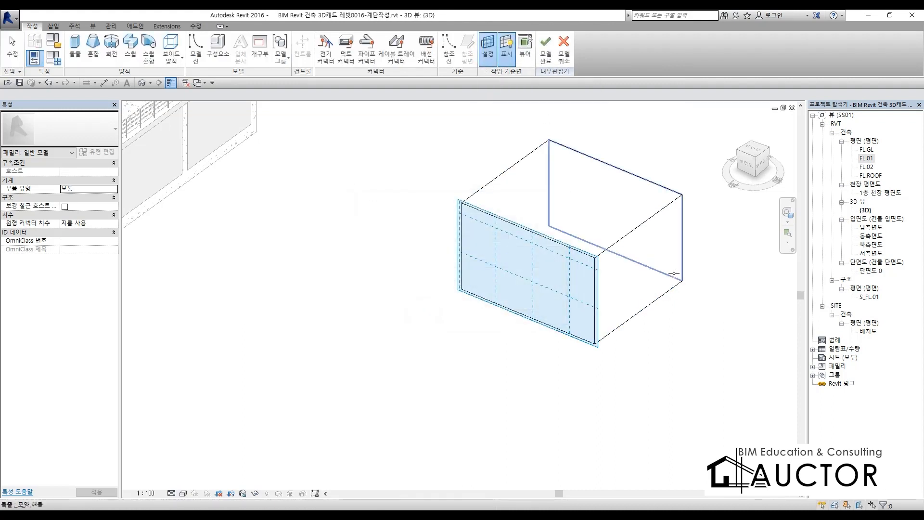
left_click(654, 271)
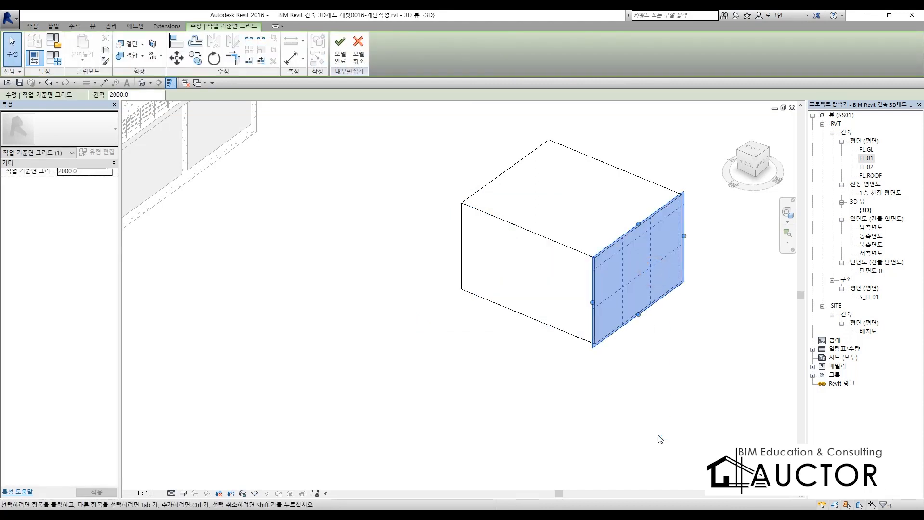
left_click(520, 299)
left_click(393, 154)
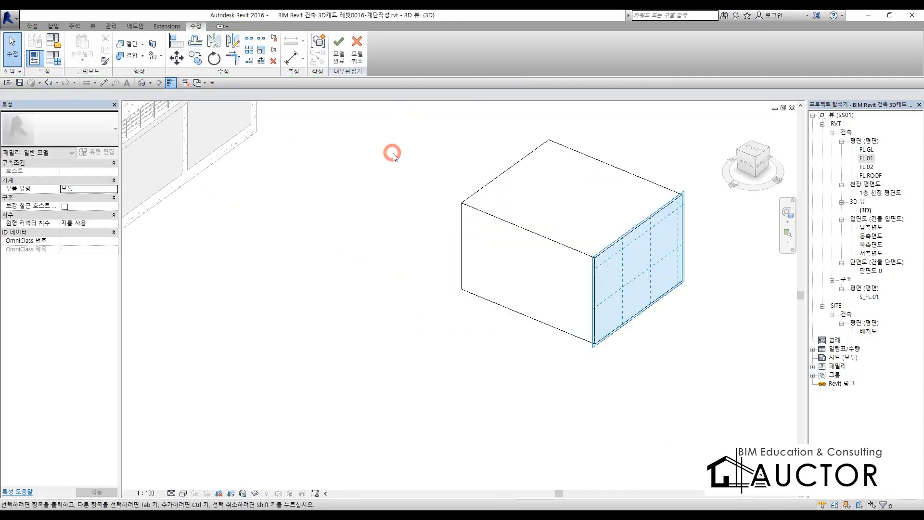
Set the work plane back onto the block's long front face using the pick-a-plane option
left_click(31, 26)
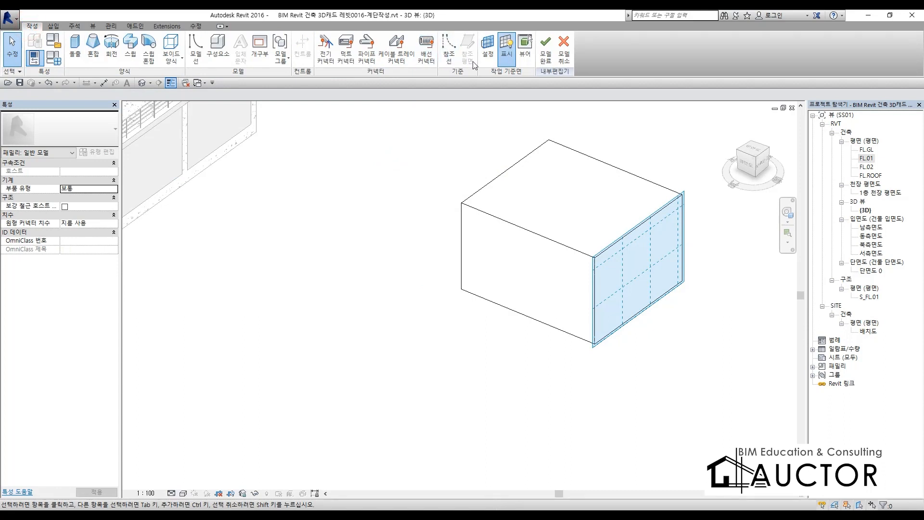
left_click(488, 45)
left_click(378, 275)
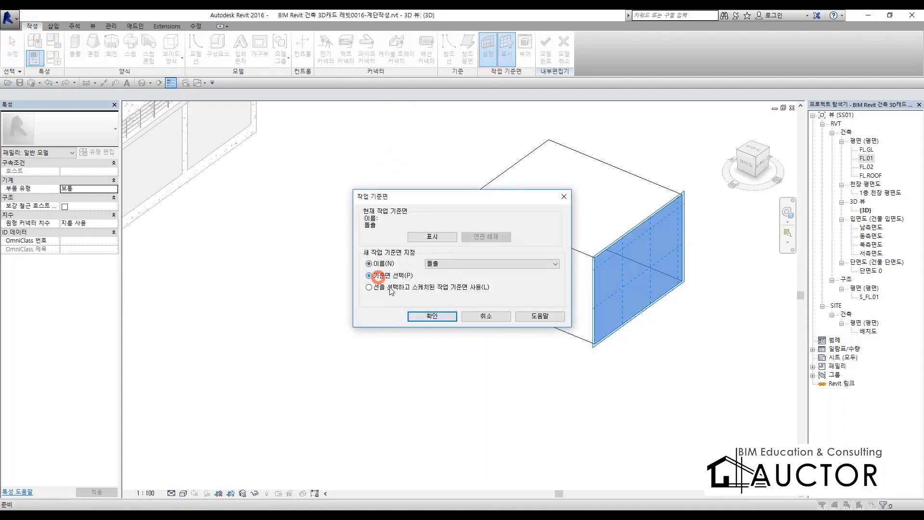
left_click(438, 318)
left_click(522, 261)
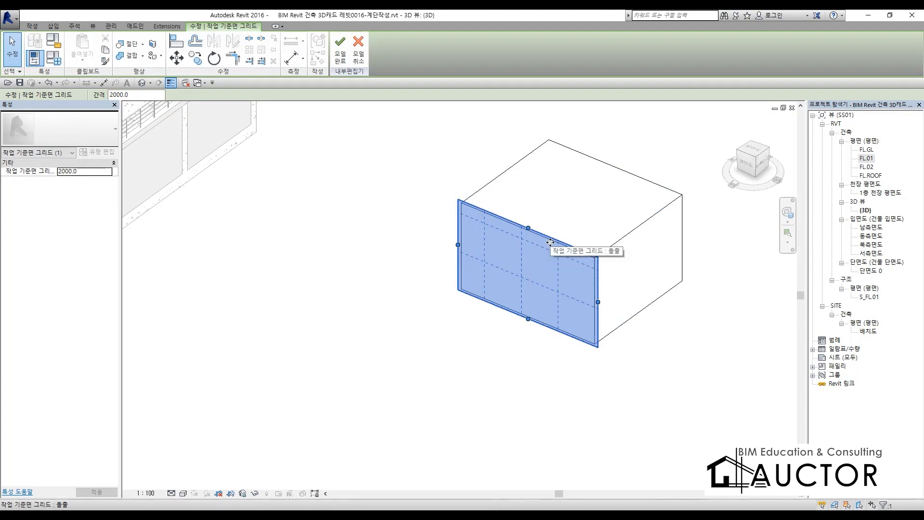
left_click(404, 239)
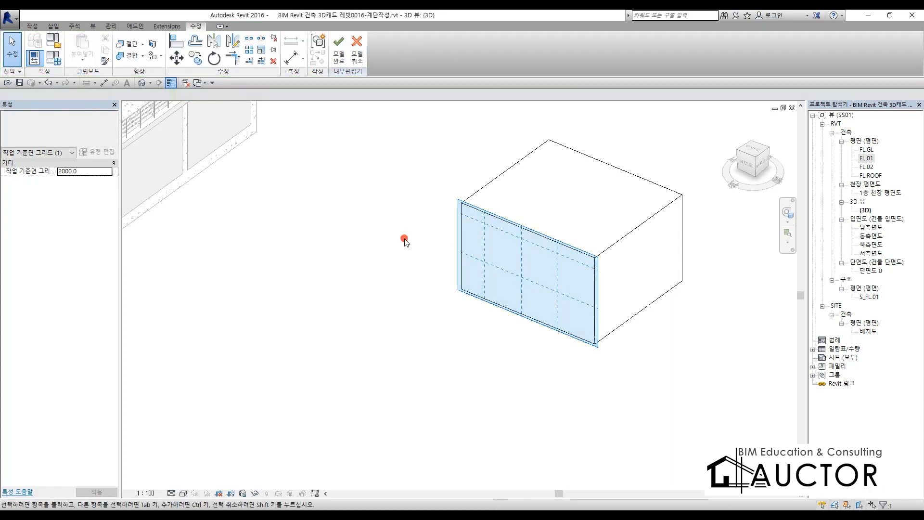
Turn the work plane display off and back on
left_click(32, 26)
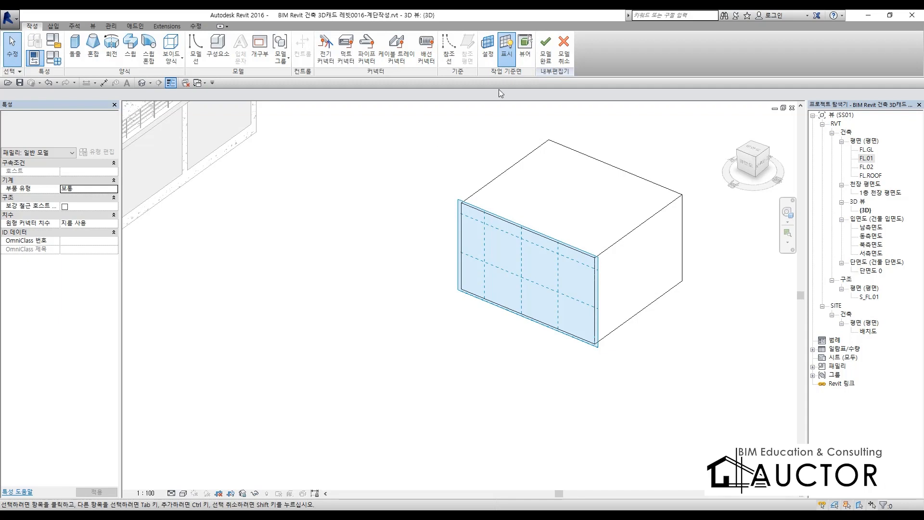
left_click(507, 53)
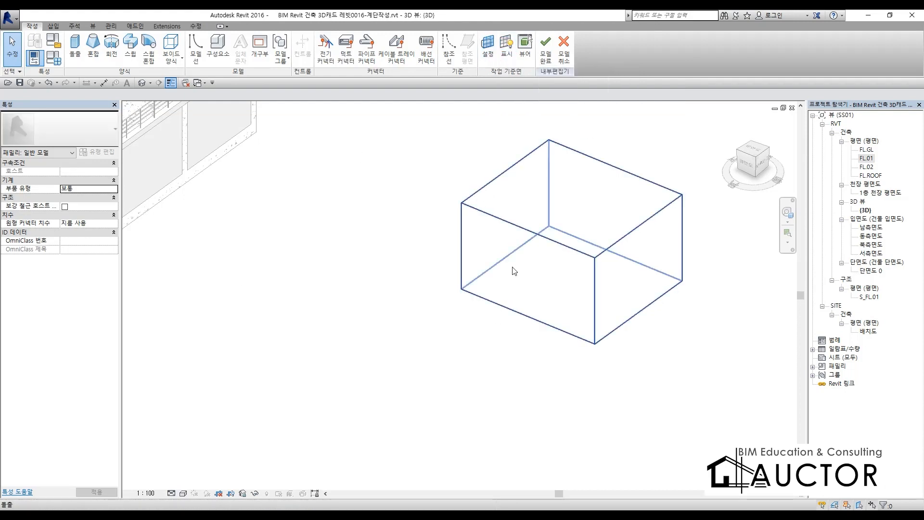
left_click(507, 50)
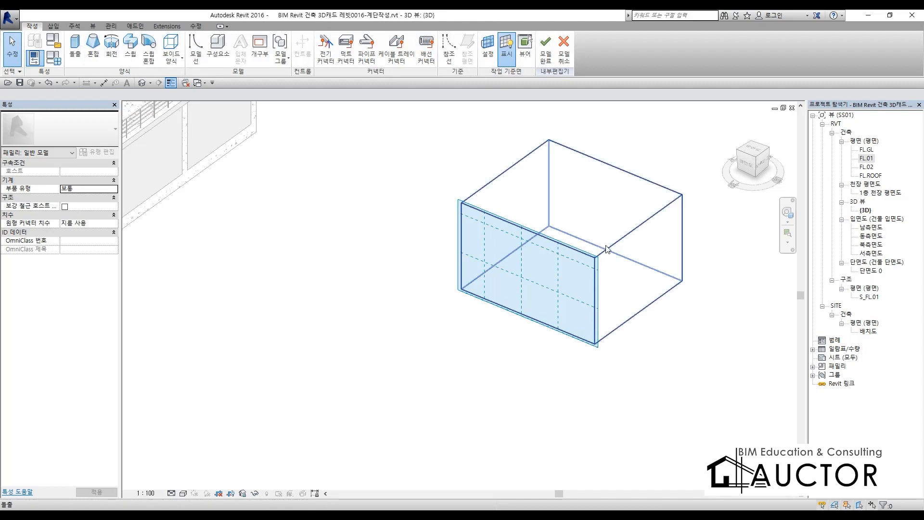
Extrude a circle of about 1400 mm radius by 1000 mm from the block's long front face and inspect it
left_click(73, 60)
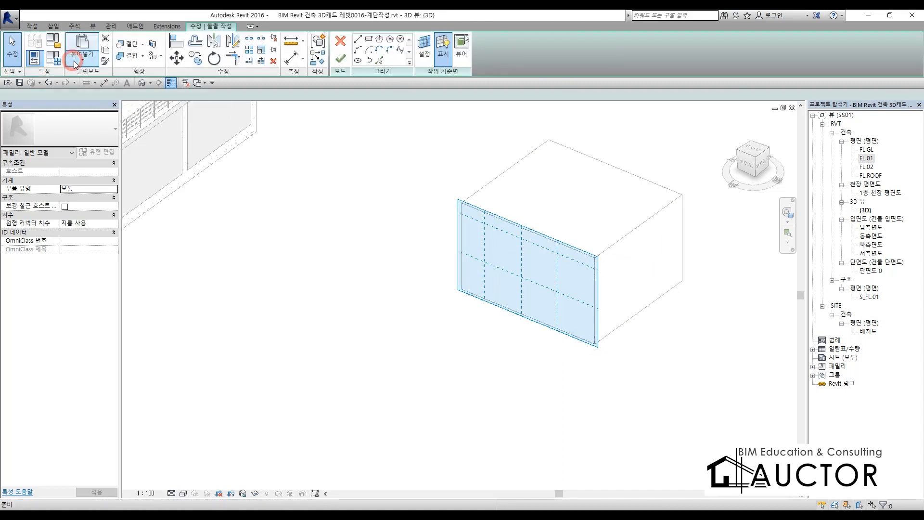
left_click(400, 39)
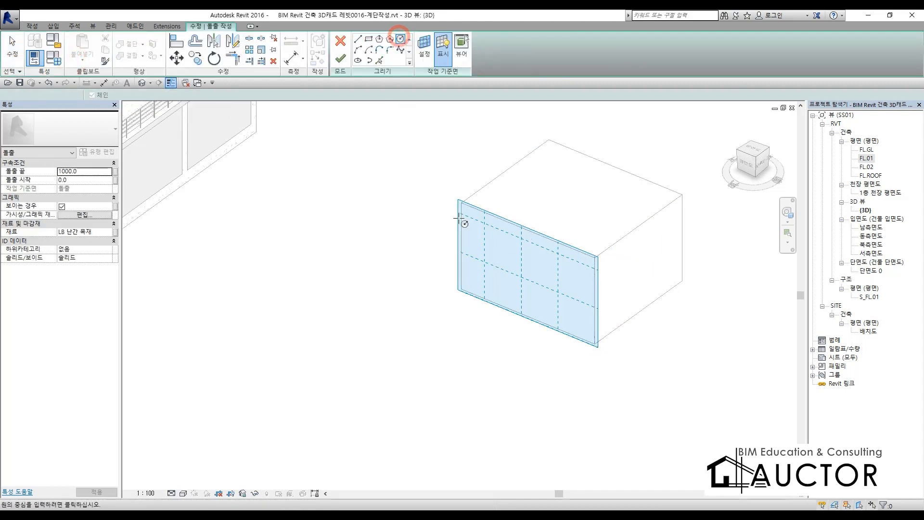
left_click(522, 269)
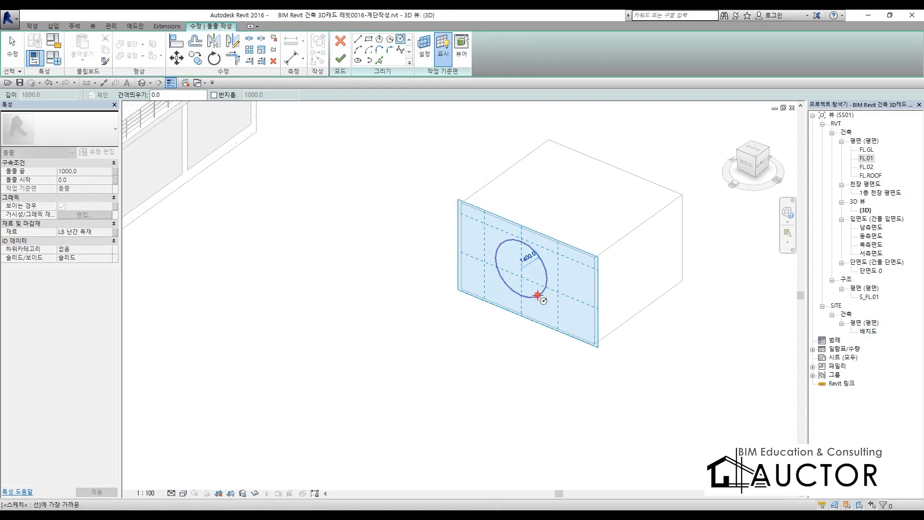
left_click(541, 257)
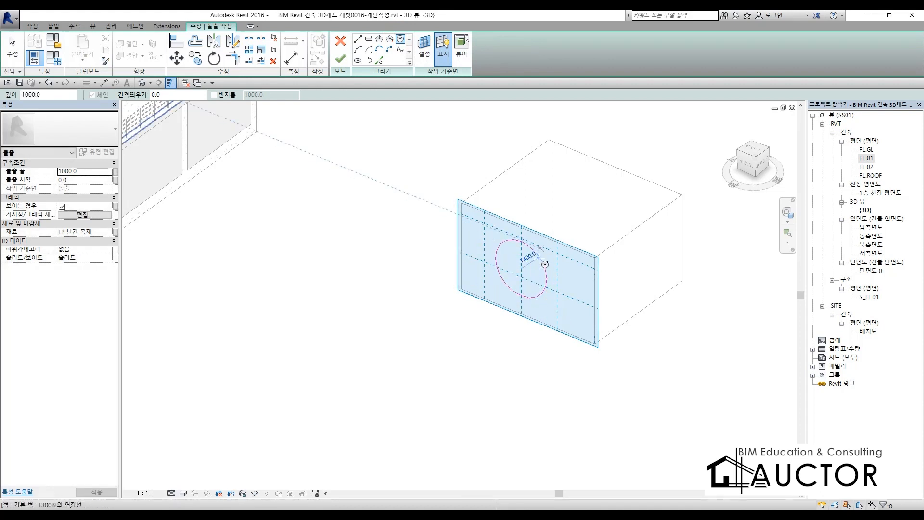
left_click(340, 59)
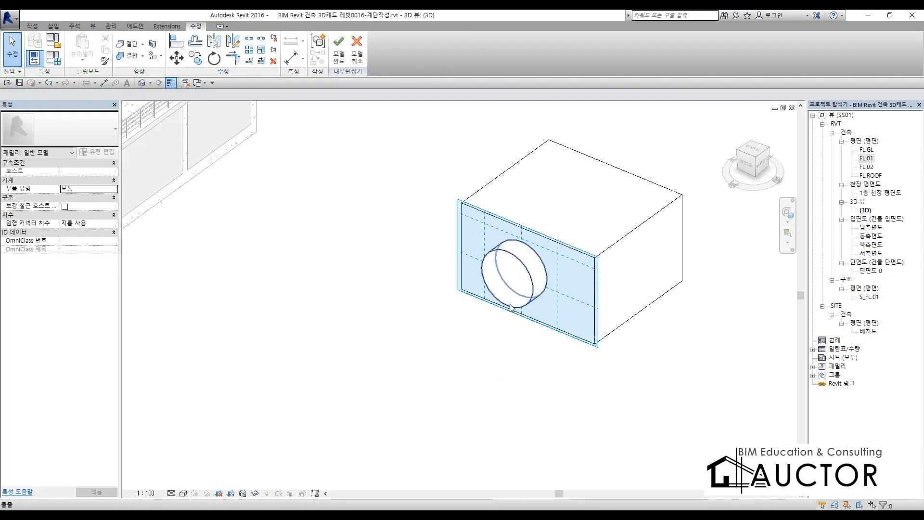
middle_click_drag(520, 373, 629, 299, "shift")
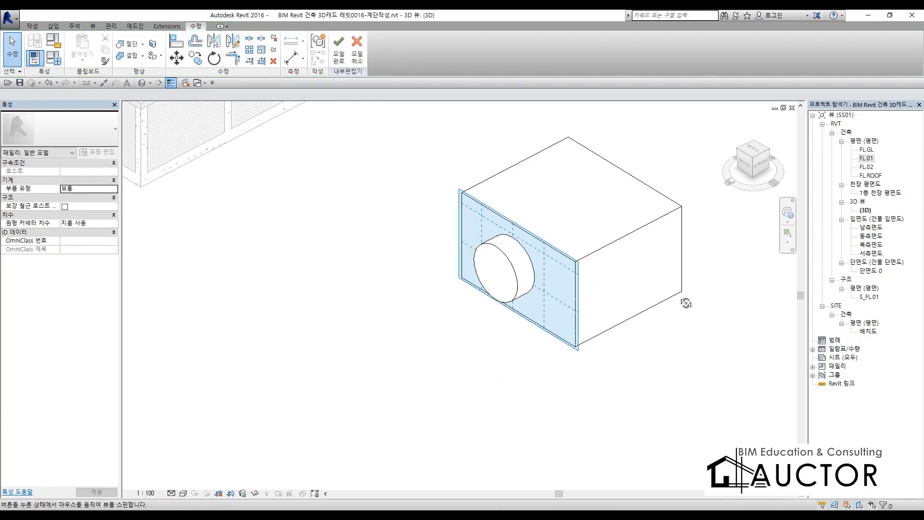